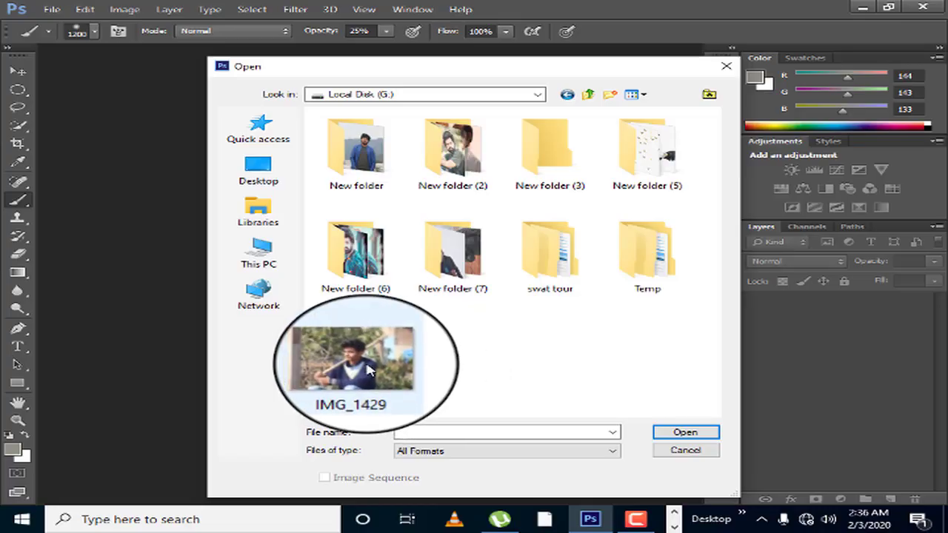
Step: Open IMG_1429.JPG from Local Disk (G:) into Camera Raw
double_click(370, 372)
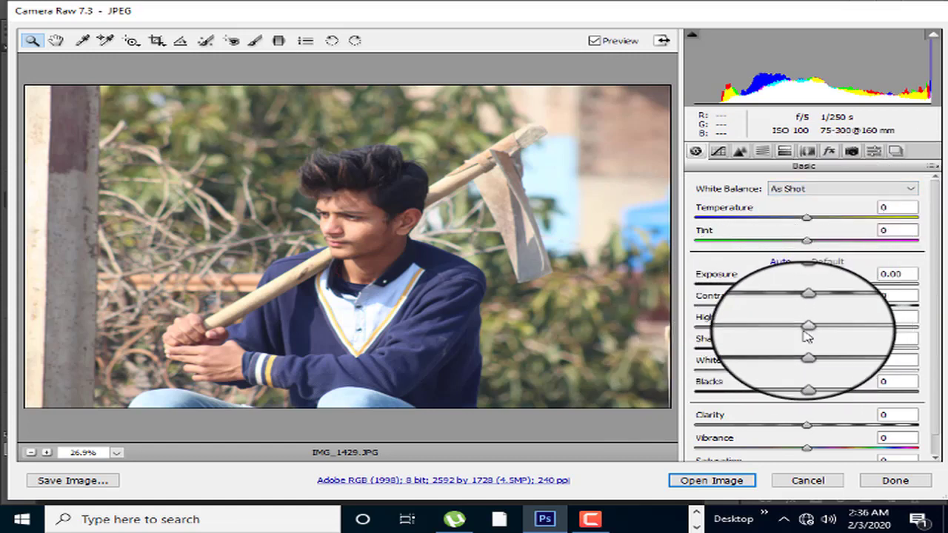
Step: Lower Highlights to -23 and open the photo in Photoshop, keeping the embedded Adobe RGB profile
mouse_move(806, 326)
left_mouse_down()
mouse_move(743, 326)
mouse_move(747, 354)
left_mouse_up()
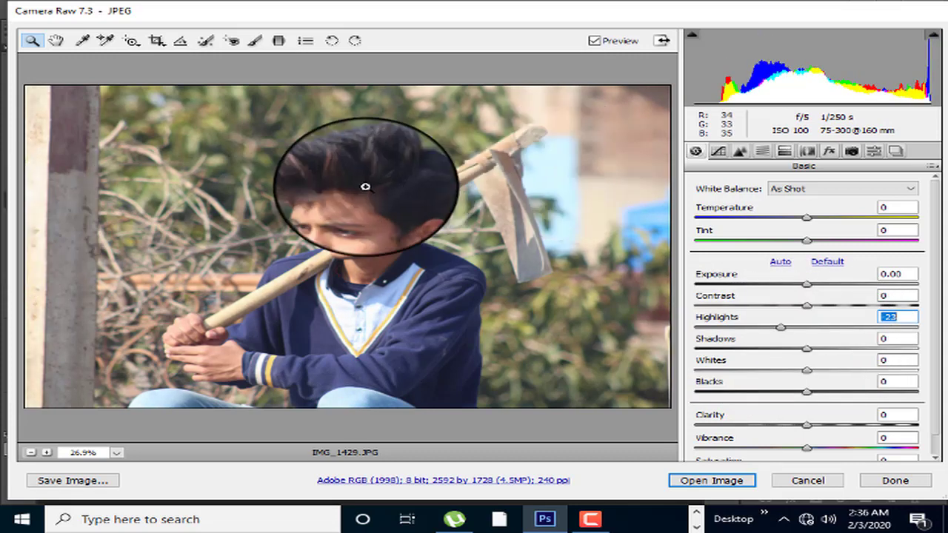
left_click(707, 480)
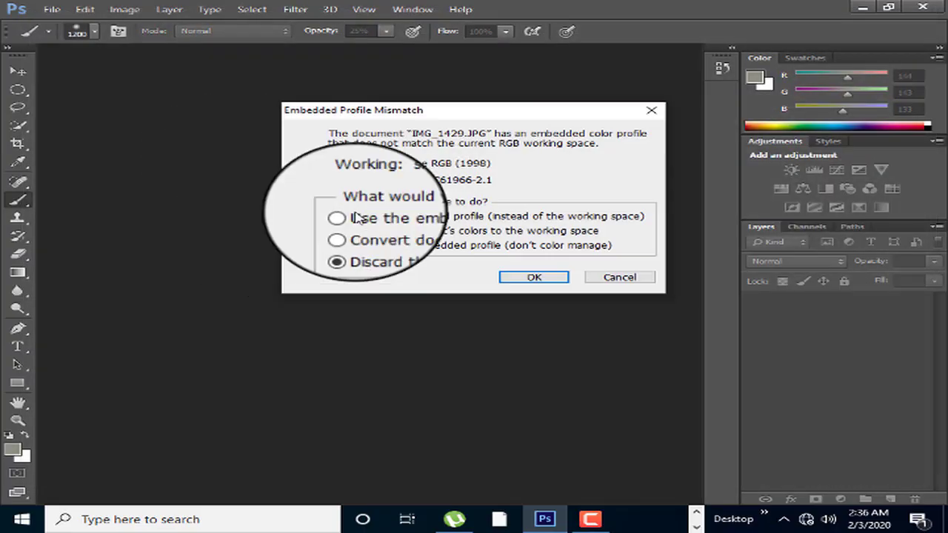
left_click(342, 216)
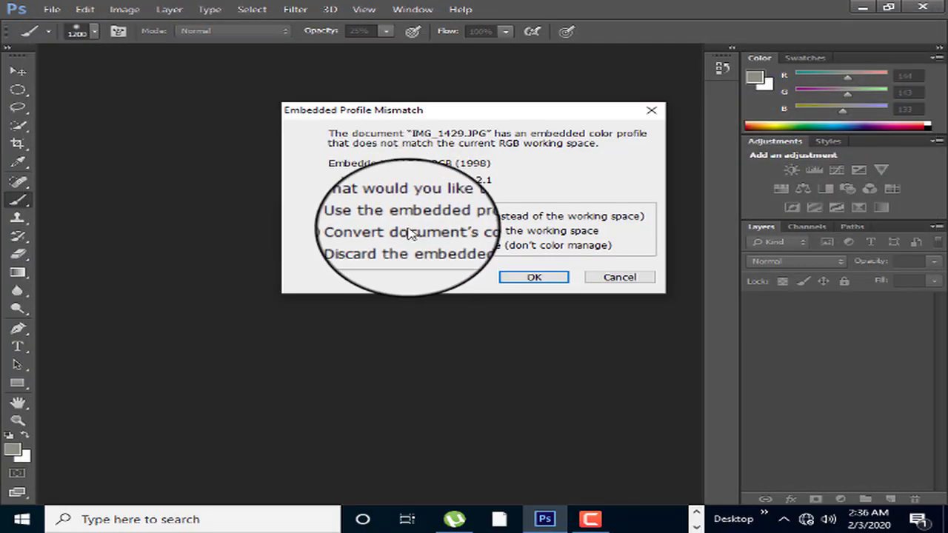
left_click(545, 275)
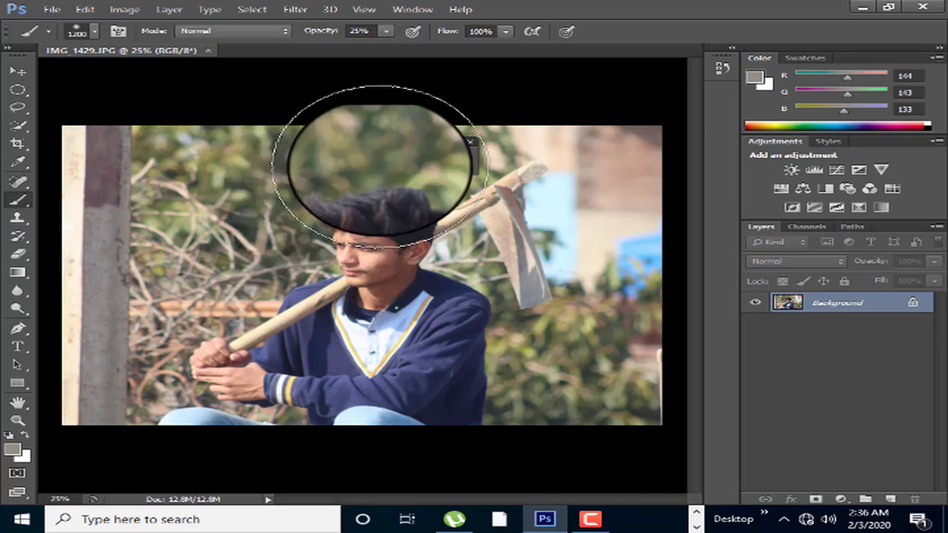
Step: Shrink the brush to 125 and zoom to 100% on the boy's face
key("bracketleft")
key("bracketleft")
key("bracketleft")
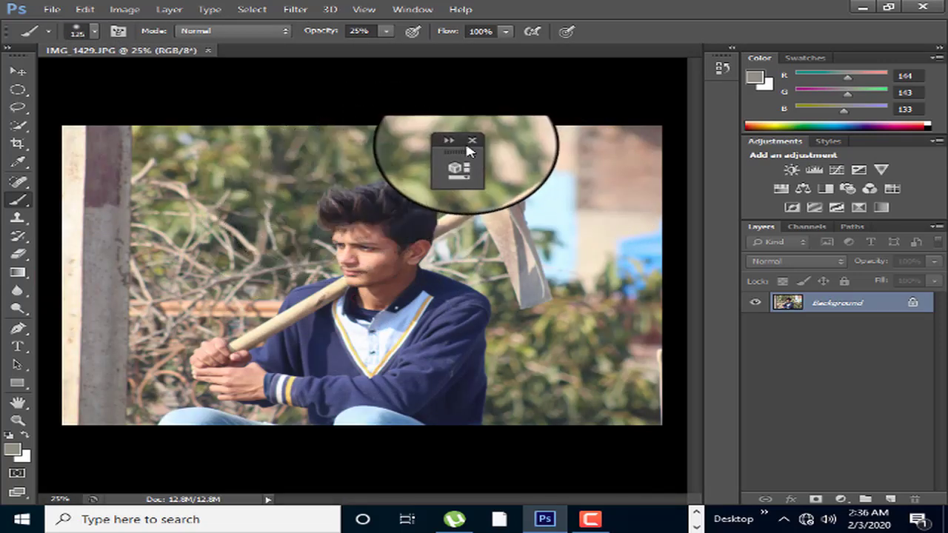
left_click(469, 141)
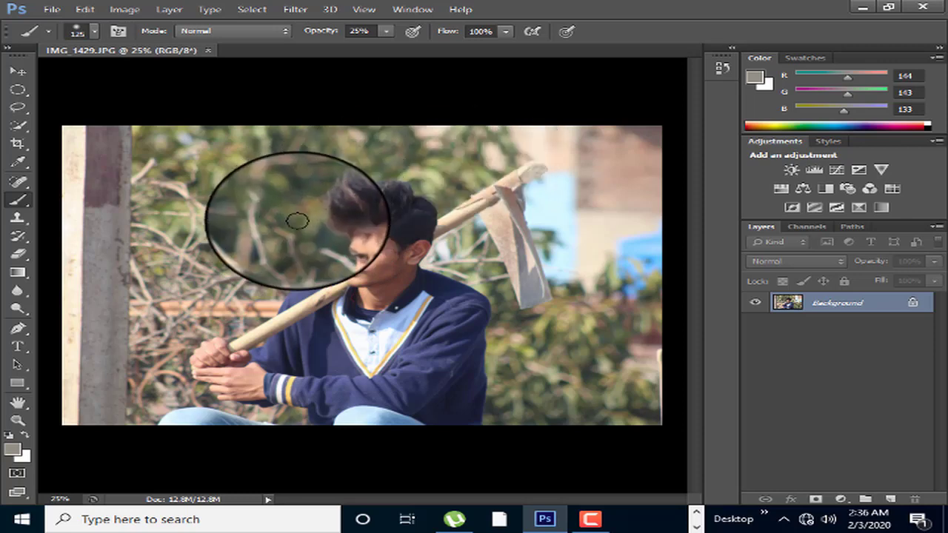
left_click(20, 421)
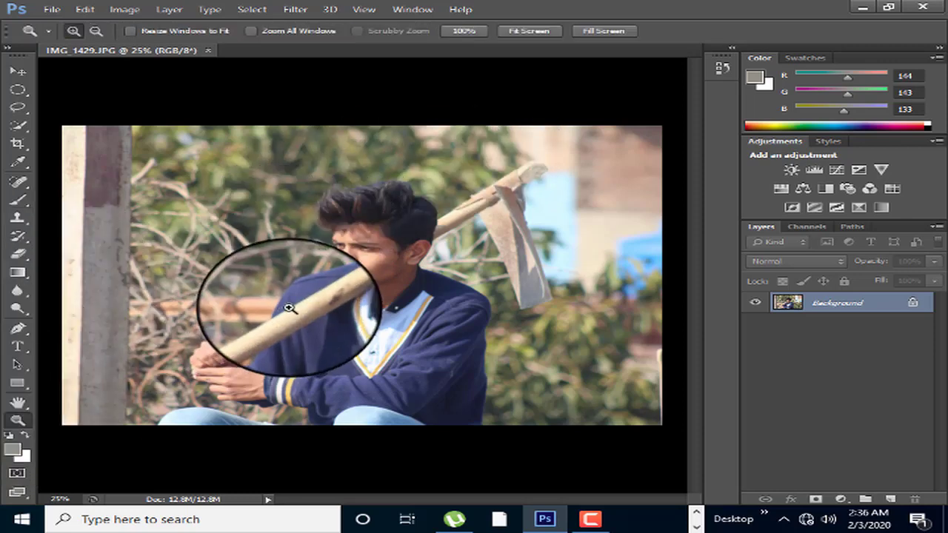
left_click(370, 255)
left_click(377, 255)
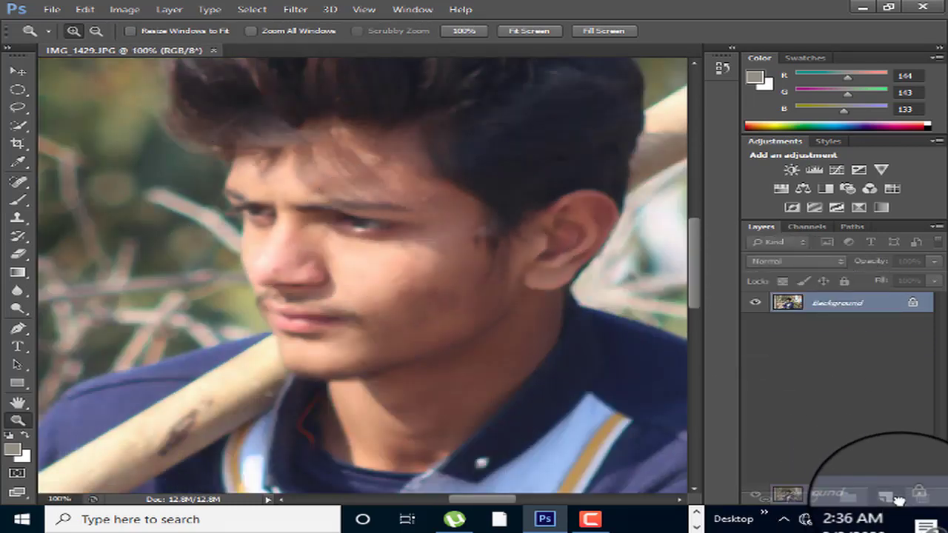
Step: Duplicate the Background layer as Background copy
left_click_drag(898, 500, 889, 497)
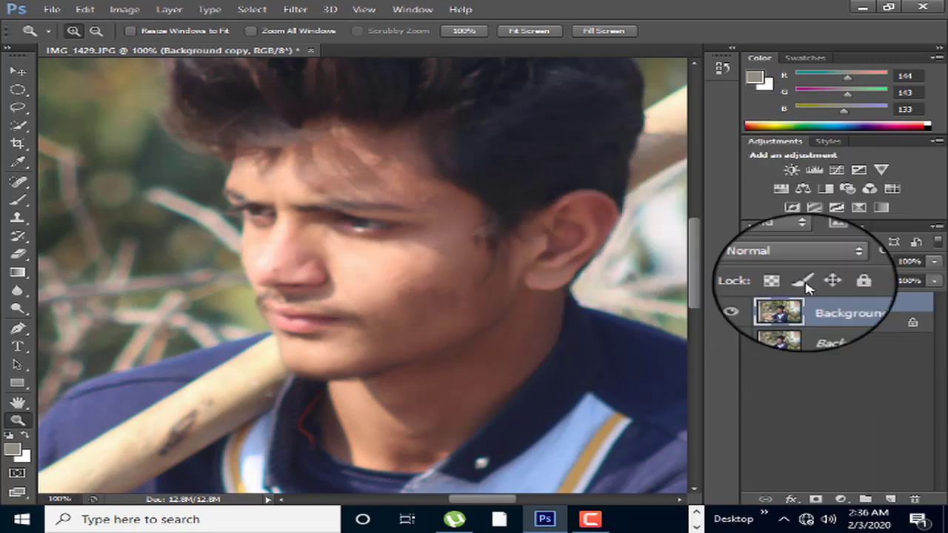
key("ctrl+z")
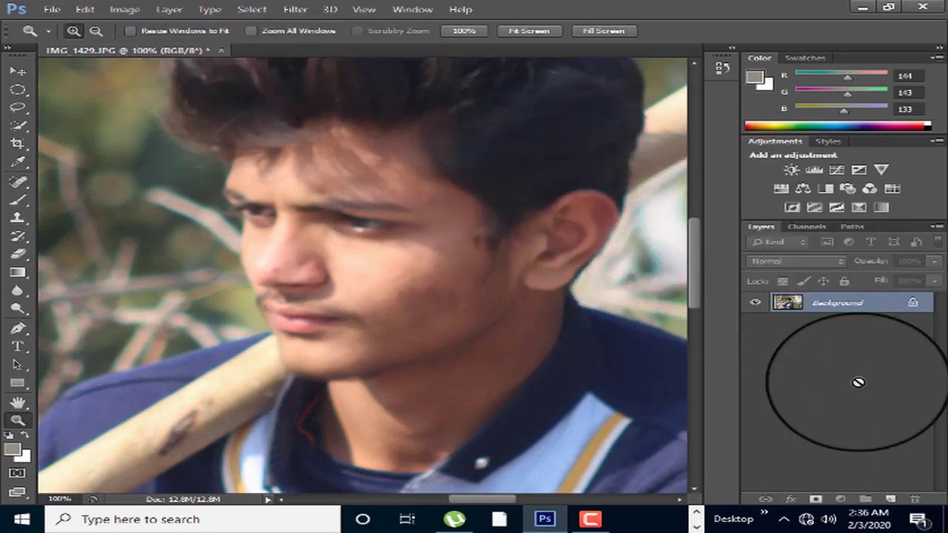
left_click_drag(888, 489, 889, 498)
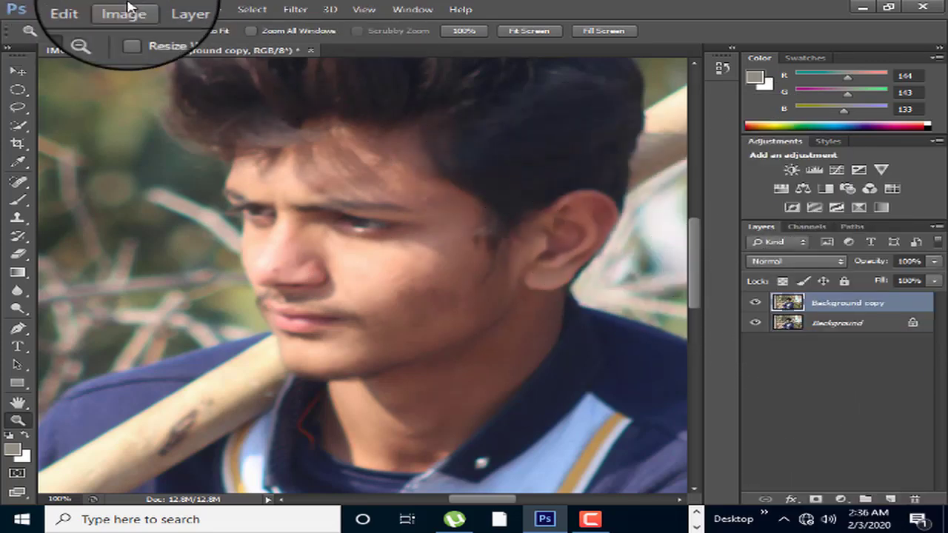
Step: Apply Imagenomic Portraiture with the Smoothing: Medium preset to the Background copy layer
left_click(289, 9)
mouse_move(392, 274)
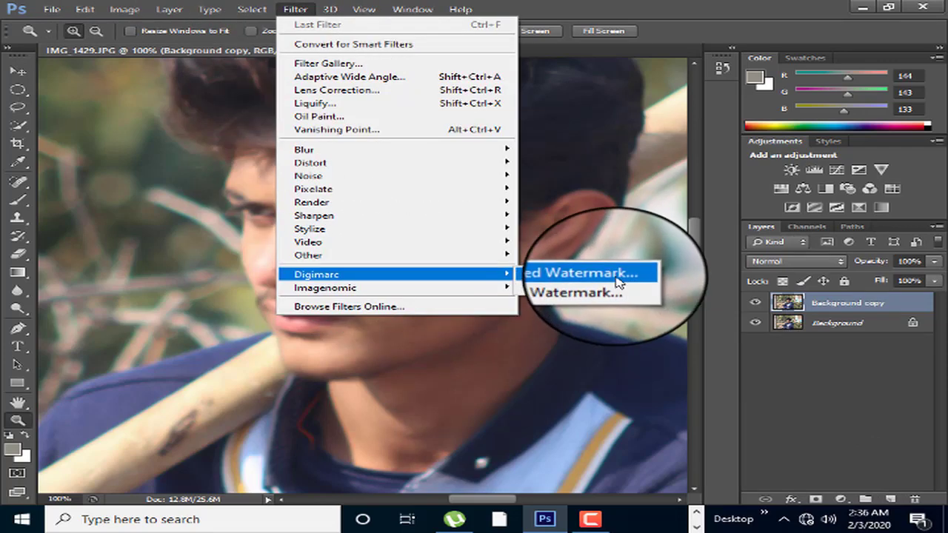
left_click(530, 293)
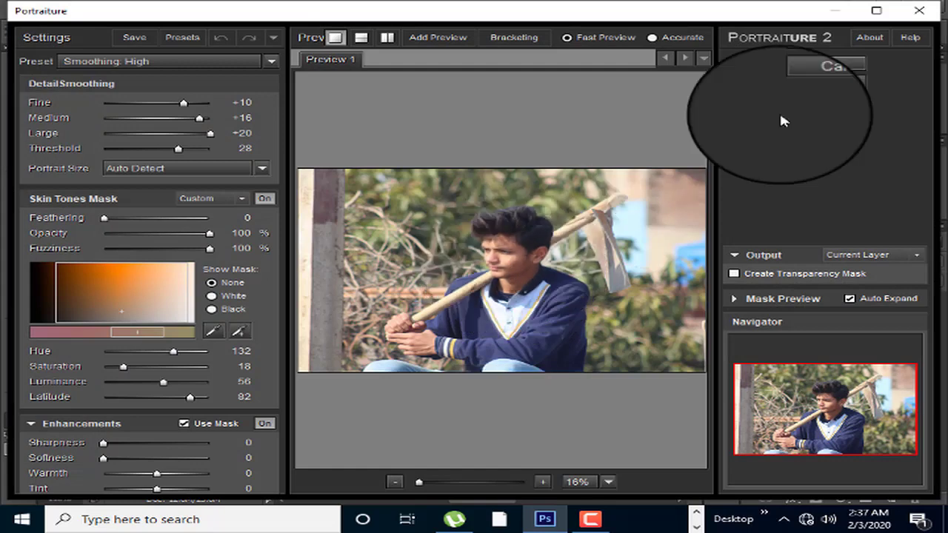
left_click(195, 61)
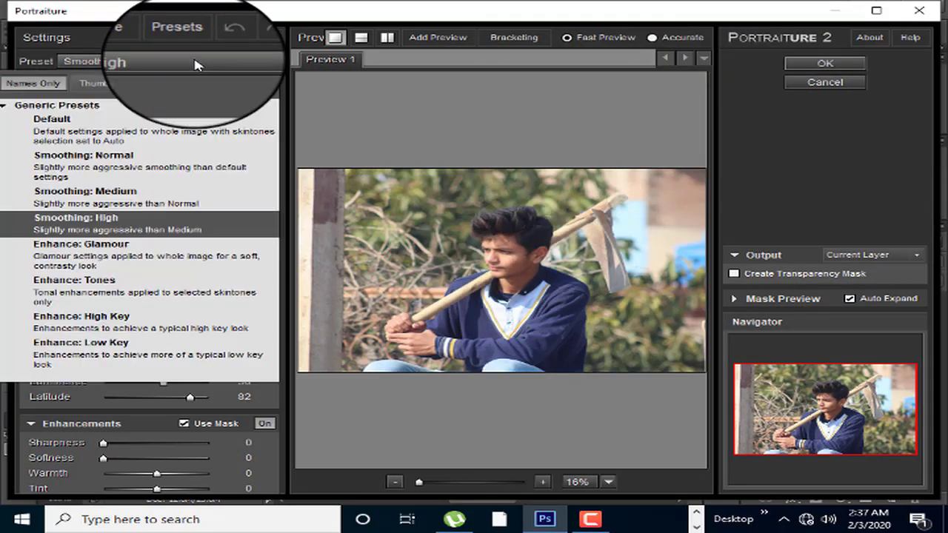
left_click(164, 196)
left_click(849, 65)
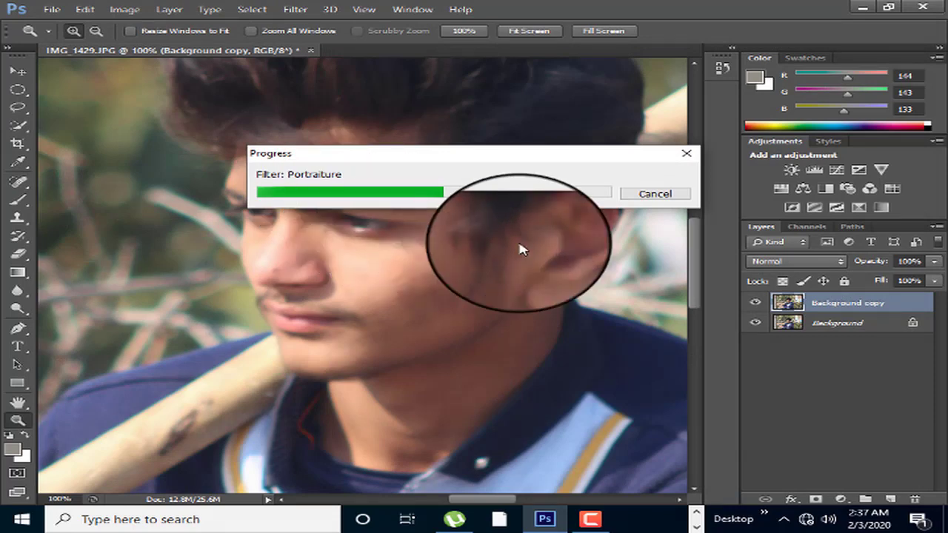
Step: Fit the smoothed photo on screen, then zoom to 100% on the boy's face
right_click(296, 204)
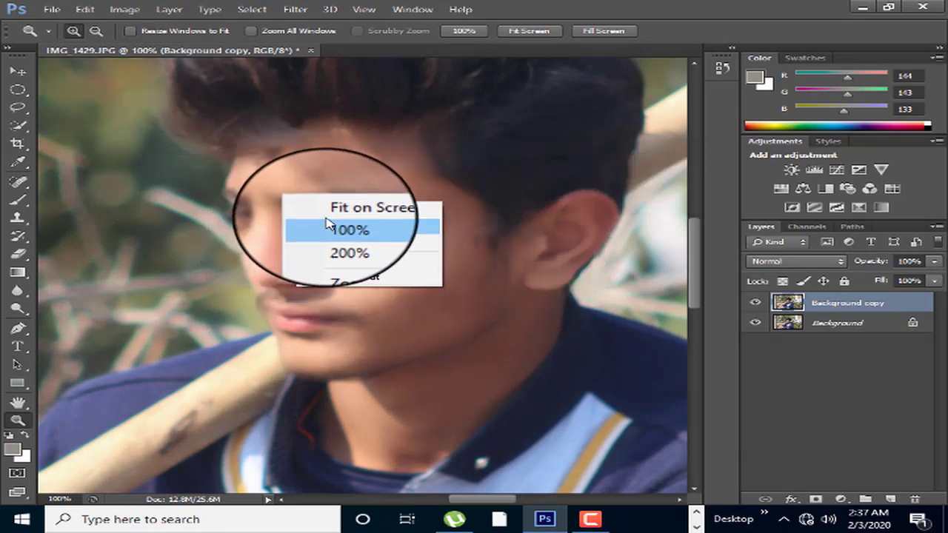
left_click(355, 226)
right_click(401, 178)
left_click(402, 219)
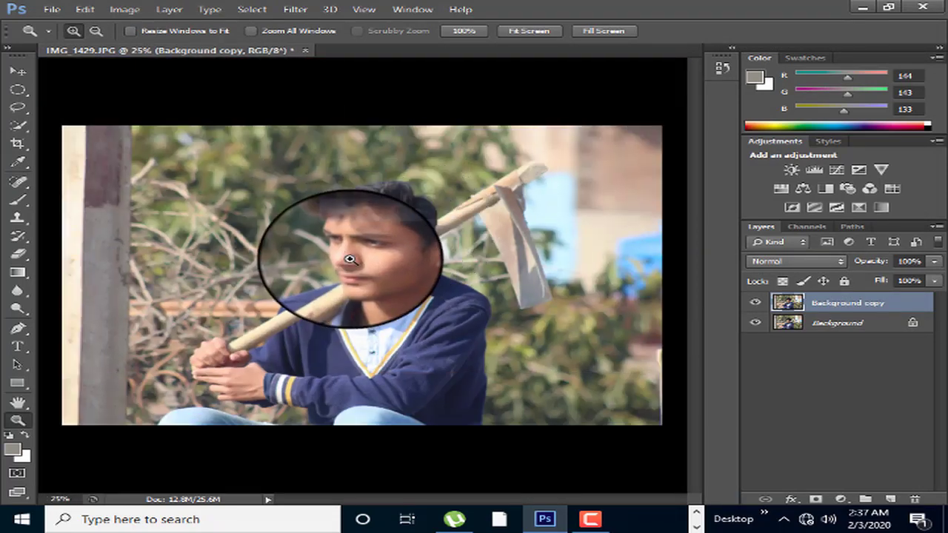
left_click(360, 259)
left_click(340, 288)
left_click(349, 247)
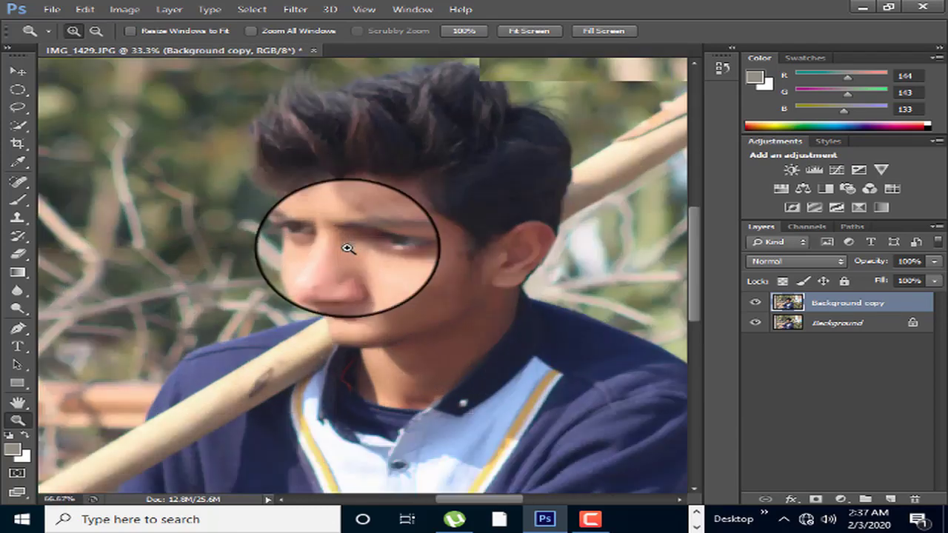
left_click(390, 182)
Step: Zoom to 200% on the cheek and bring up the brush tool variants
right_click(372, 97)
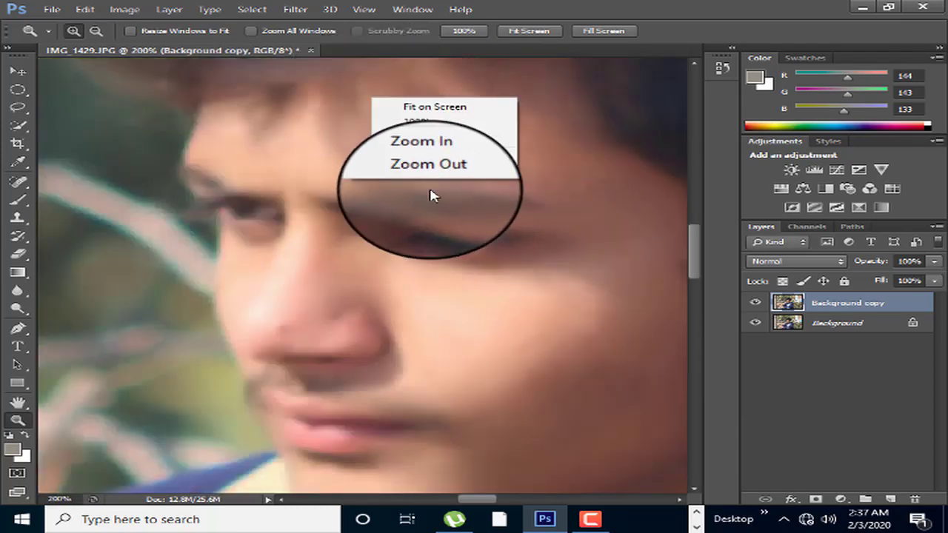
left_click(432, 174)
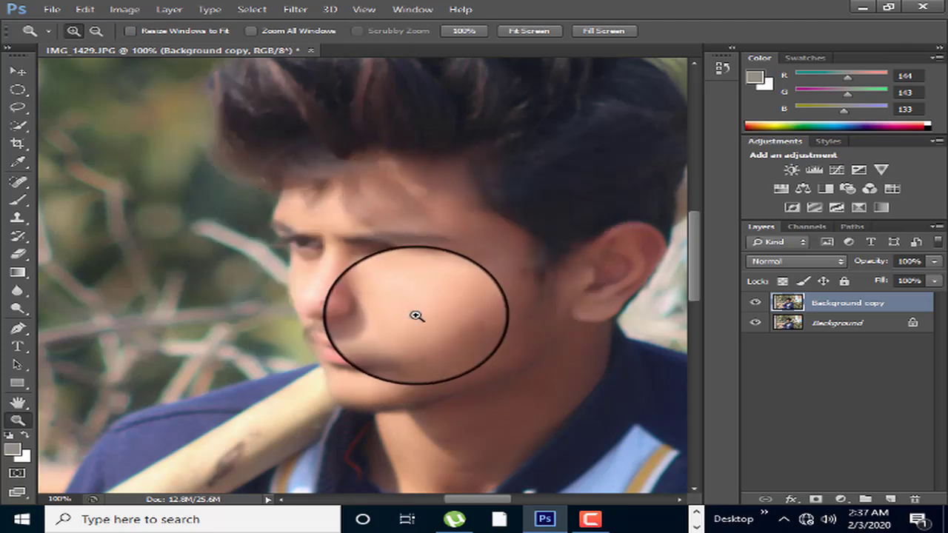
left_click(347, 267)
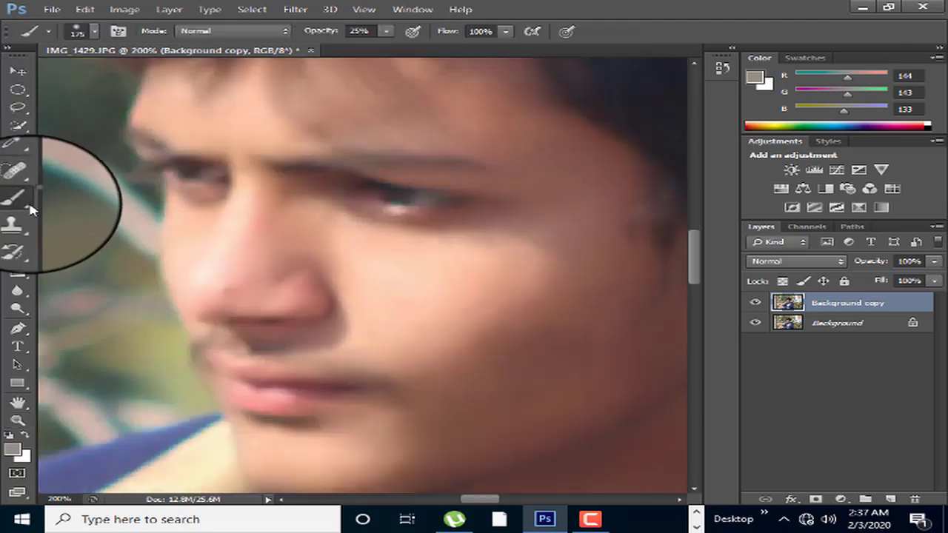
right_click(31, 209)
Step: Pick the Mixer Brush at size 70 and duplicate Background as Background copy 2
left_click(111, 232)
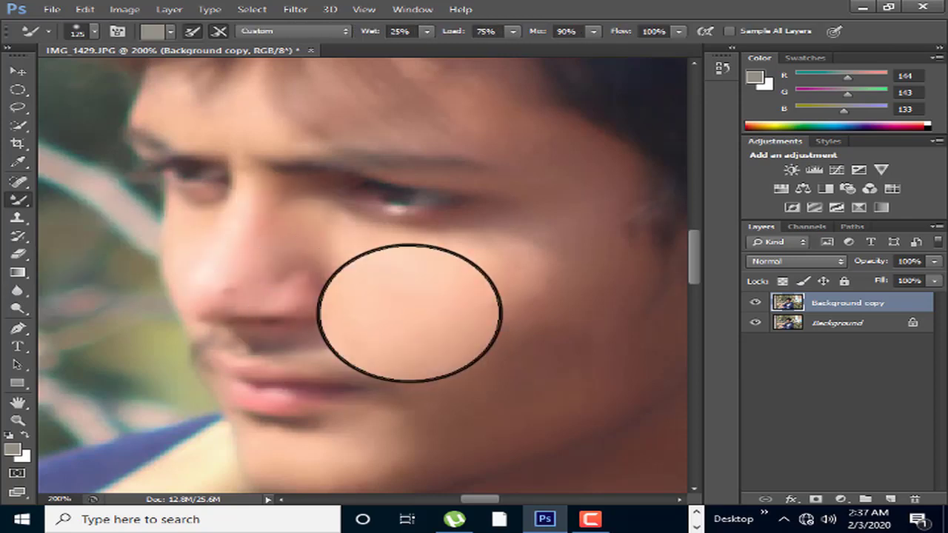
key("bracketleft")
key("bracketleft")
key("bracketleft")
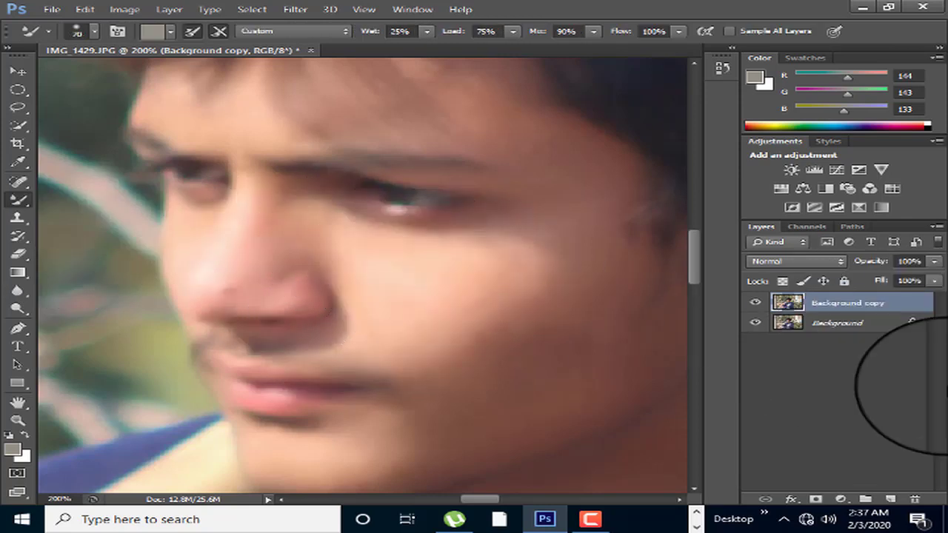
left_click(837, 325)
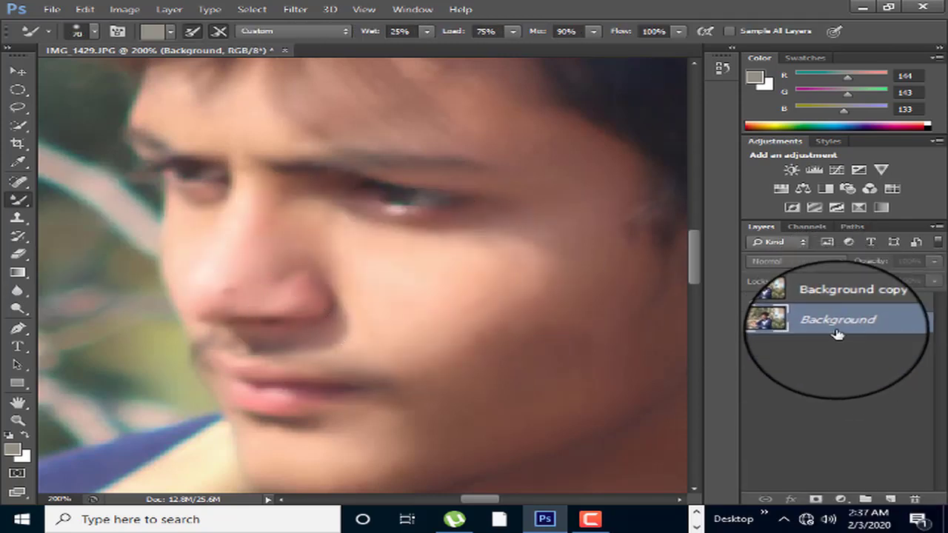
left_click_drag(888, 501, 889, 500)
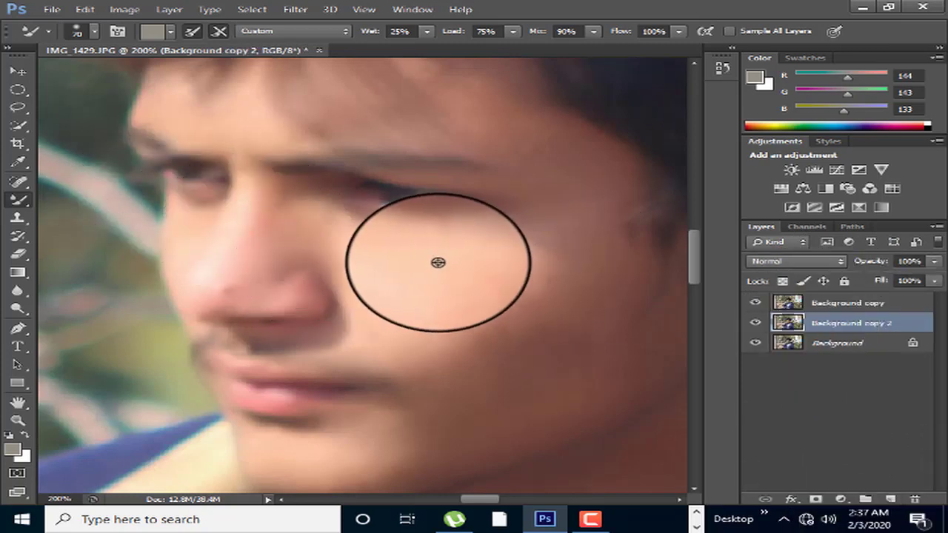
Step: Sample a light cheek skin tone and blend it across the cheek
left_click(447, 285, "alt")
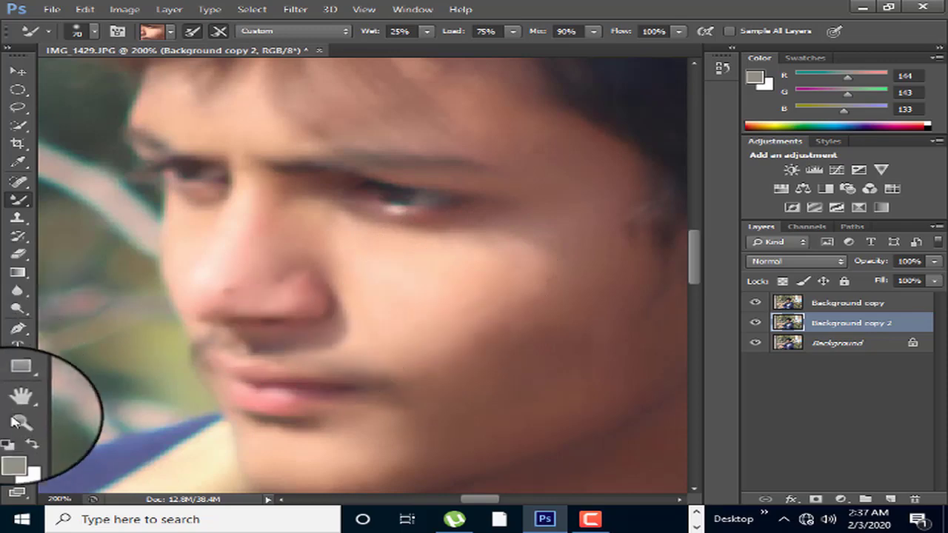
left_click(13, 451)
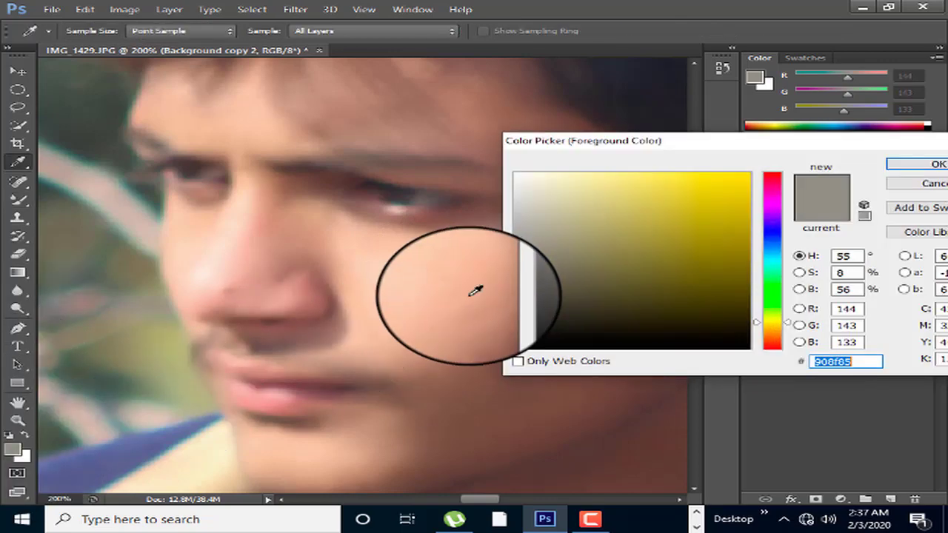
left_click(400, 271)
key("Return")
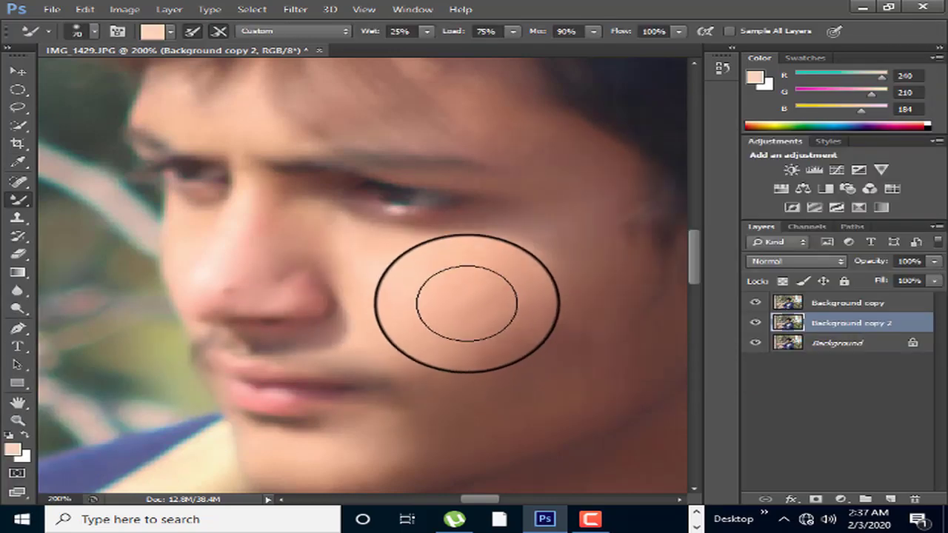
mouse_move(466, 290)
left_mouse_down()
mouse_move(433, 274)
mouse_move(511, 265)
mouse_move(466, 306)
mouse_move(477, 352)
mouse_move(454, 412)
mouse_move(450, 356)
mouse_move(493, 397)
mouse_move(541, 279)
left_mouse_up()
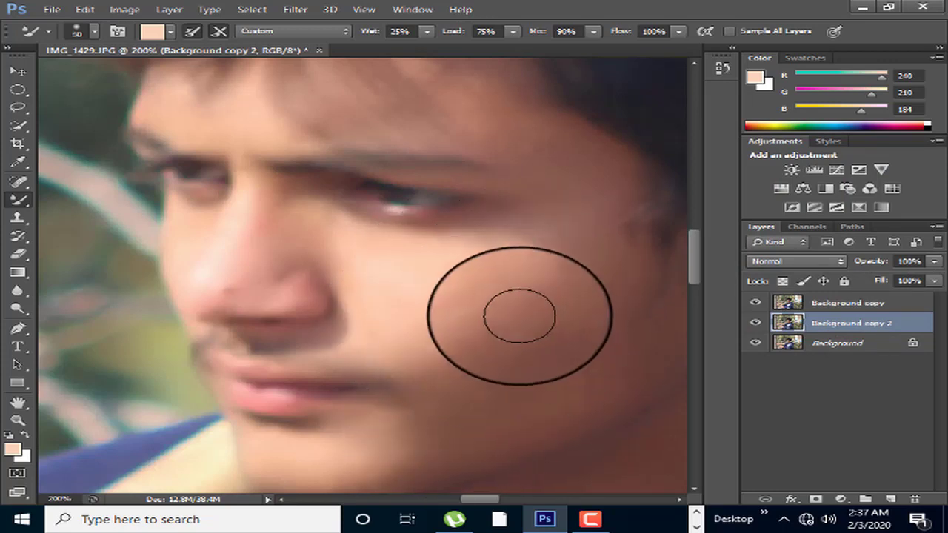
Step: On the Background copy layer, blend the skin on the cheek, forehead and nose
left_click(892, 308)
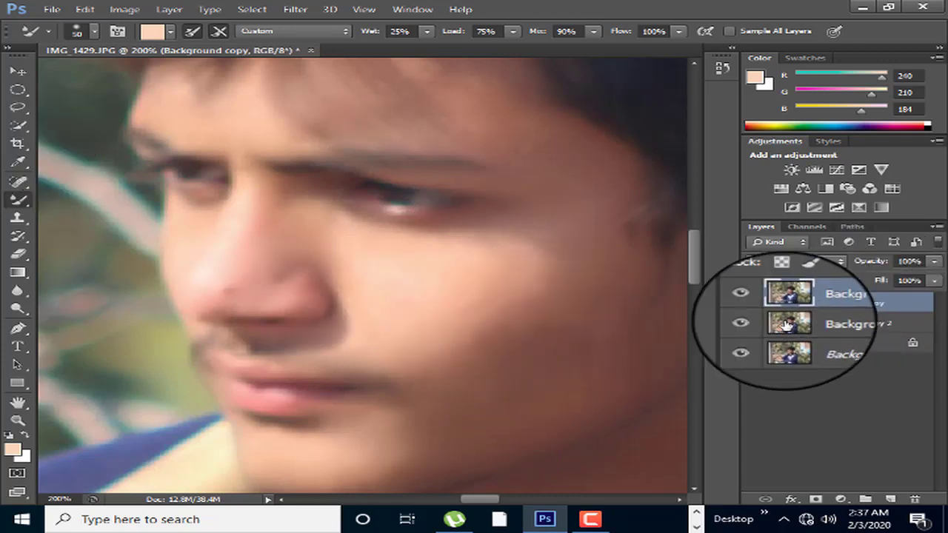
mouse_move(440, 340)
left_mouse_down()
mouse_move(434, 434)
mouse_move(486, 271)
mouse_move(544, 369)
mouse_move(402, 451)
mouse_move(536, 271)
mouse_move(554, 286)
mouse_move(451, 402)
mouse_move(451, 386)
left_mouse_up()
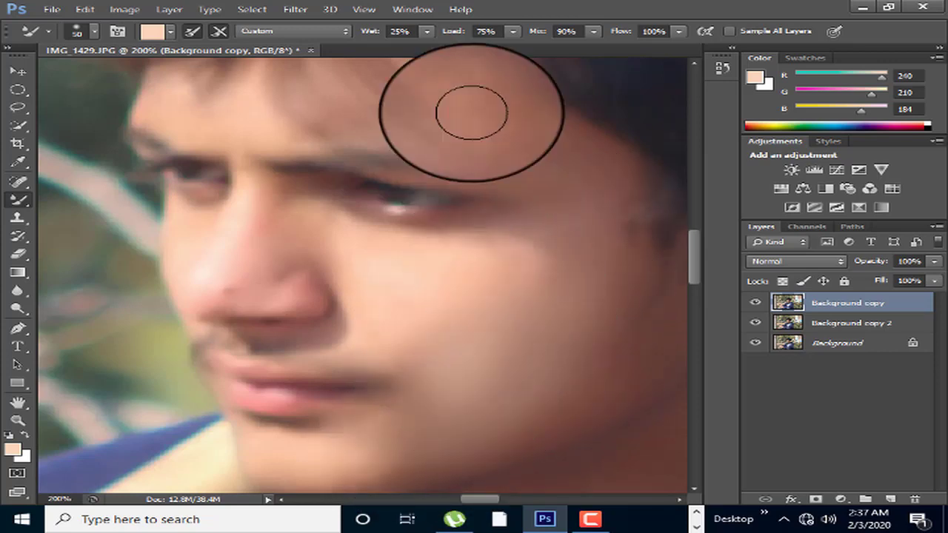
mouse_move(328, 233)
left_mouse_down()
mouse_move(442, 337)
mouse_move(385, 275)
mouse_move(370, 283)
mouse_move(264, 271)
mouse_move(324, 258)
left_mouse_up()
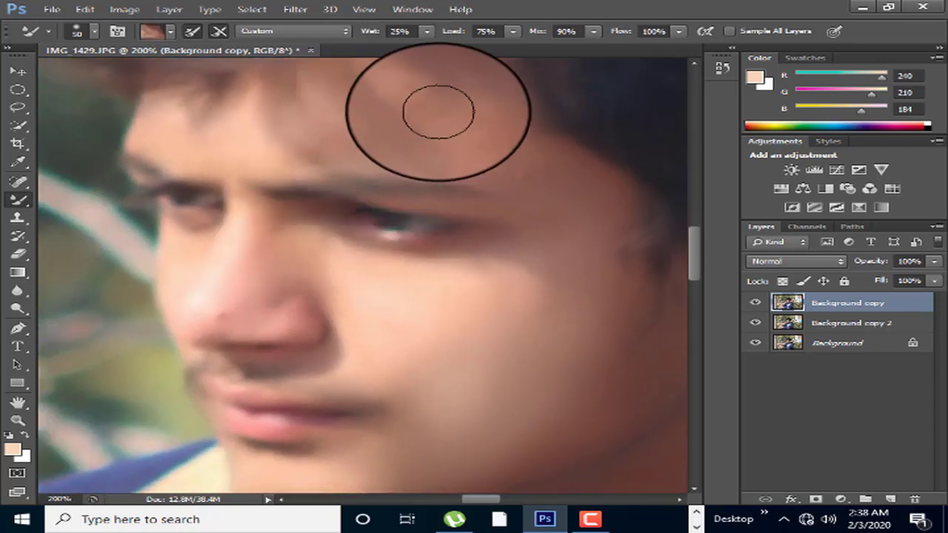
mouse_move(438, 112)
left_mouse_down()
mouse_move(450, 161)
mouse_move(387, 148)
mouse_move(332, 184)
mouse_move(360, 191)
mouse_move(334, 163)
mouse_move(303, 155)
mouse_move(223, 180)
mouse_move(195, 163)
mouse_move(333, 141)
mouse_move(357, 197)
mouse_move(249, 191)
mouse_move(419, 163)
mouse_move(421, 111)
mouse_move(441, 154)
mouse_move(486, 179)
mouse_move(571, 264)
mouse_move(533, 205)
mouse_move(522, 203)
mouse_move(522, 239)
mouse_move(556, 254)
mouse_move(582, 391)
mouse_move(598, 402)
mouse_move(606, 391)
left_mouse_up()
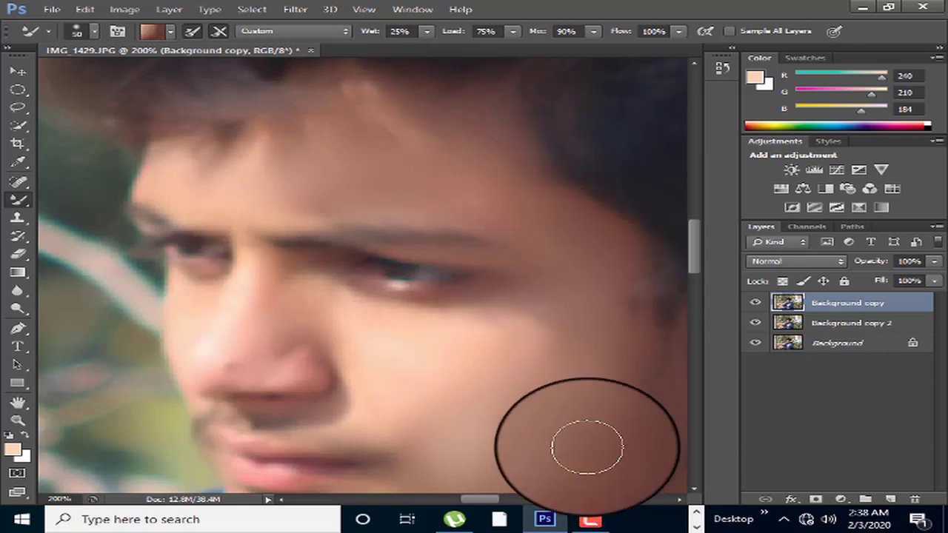
mouse_move(586, 447)
left_mouse_down()
mouse_move(519, 419)
mouse_move(499, 292)
mouse_move(554, 359)
mouse_move(560, 322)
mouse_move(343, 402)
mouse_move(450, 399)
mouse_move(296, 408)
mouse_move(335, 421)
mouse_move(461, 273)
mouse_move(417, 355)
mouse_move(409, 317)
left_mouse_up()
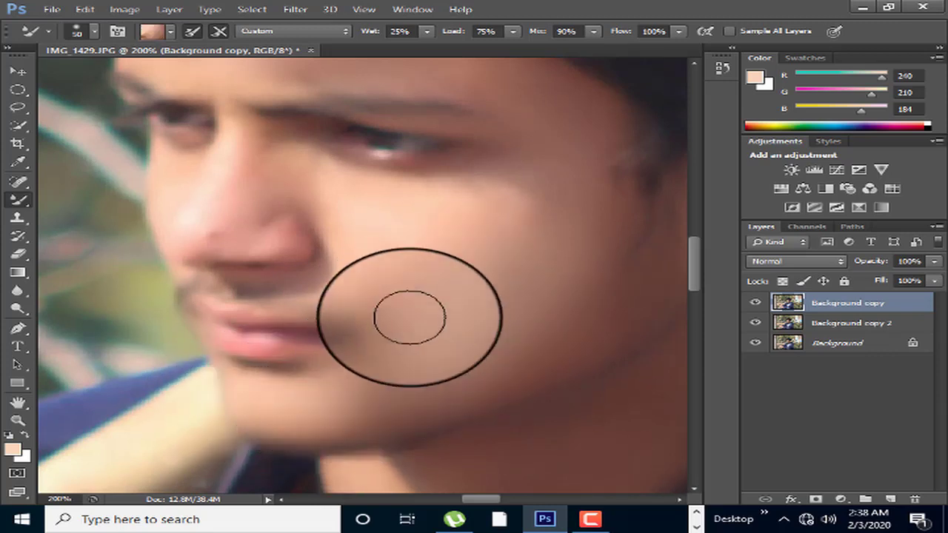
mouse_move(243, 163)
left_mouse_down()
mouse_move(226, 165)
mouse_move(220, 201)
mouse_move(245, 177)
mouse_move(258, 222)
mouse_move(235, 237)
mouse_move(212, 222)
mouse_move(271, 194)
mouse_move(282, 158)
mouse_move(334, 215)
mouse_move(392, 211)
left_mouse_up()
Step: Blend the skin by the eye, along the jaw shadow and down the neck
left_click_drag(486, 203, 488, 170)
mouse_move(482, 395)
left_mouse_down()
mouse_move(258, 196)
mouse_move(254, 342)
mouse_move(195, 311)
mouse_move(180, 271)
mouse_move(483, 236)
left_mouse_up()
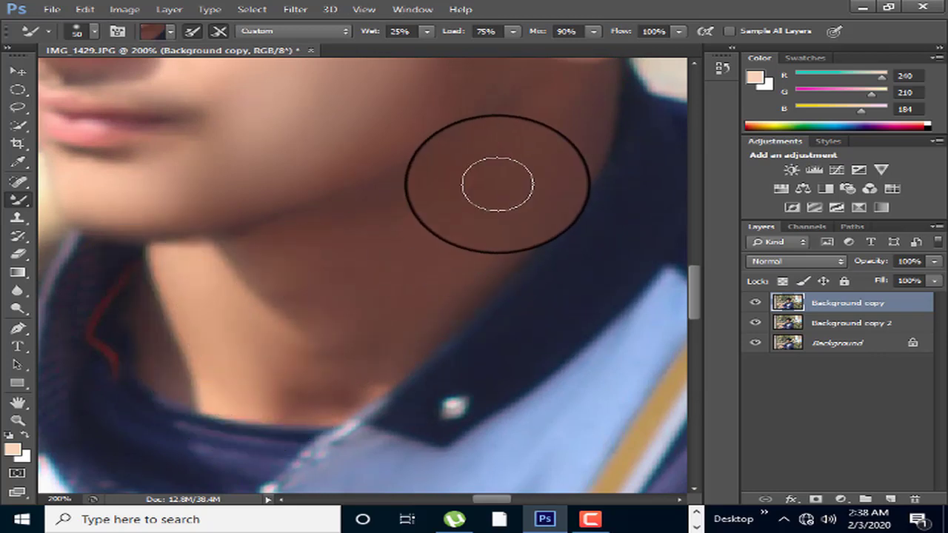
mouse_move(498, 183)
left_mouse_down()
mouse_move(366, 247)
mouse_move(377, 218)
left_mouse_up()
mouse_move(485, 221)
left_mouse_down()
mouse_move(402, 303)
mouse_move(349, 378)
mouse_move(311, 381)
mouse_move(285, 285)
left_mouse_up()
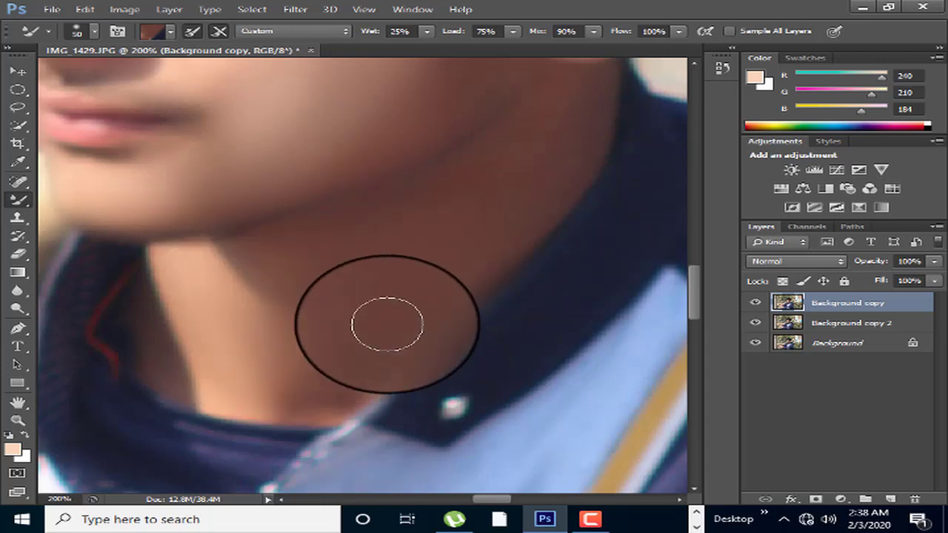
mouse_move(540, 135)
left_mouse_down()
mouse_move(571, 102)
mouse_move(526, 120)
mouse_move(470, 182)
left_mouse_up()
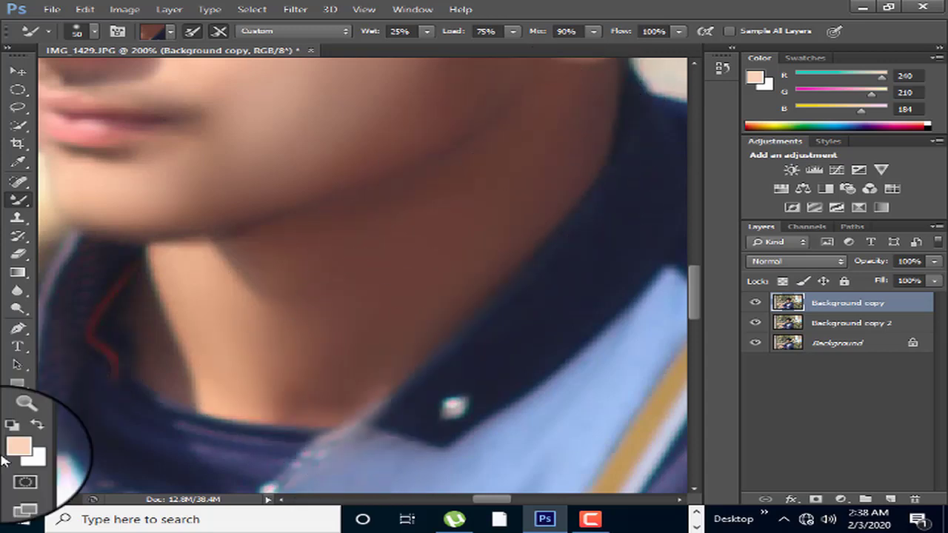
Step: Refit the image, zoom in on the cheek, and reload the Mixer Brush with cheek skin tone
left_click(18, 416)
right_click(255, 227)
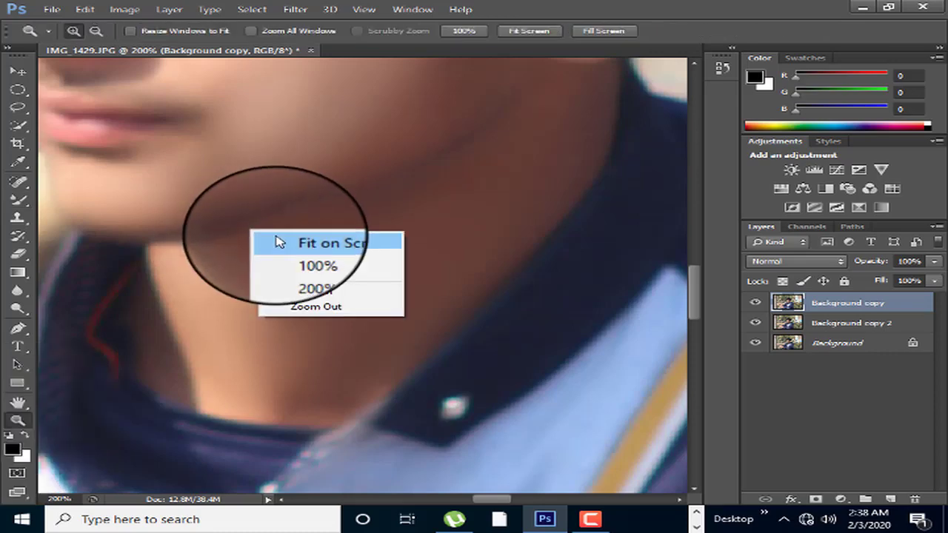
left_click(319, 238)
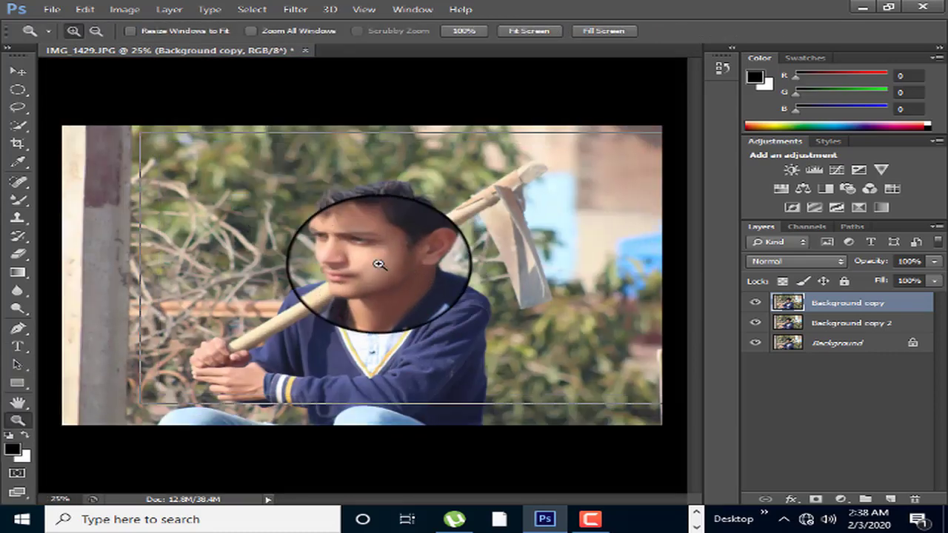
left_click(376, 262)
left_click(379, 286)
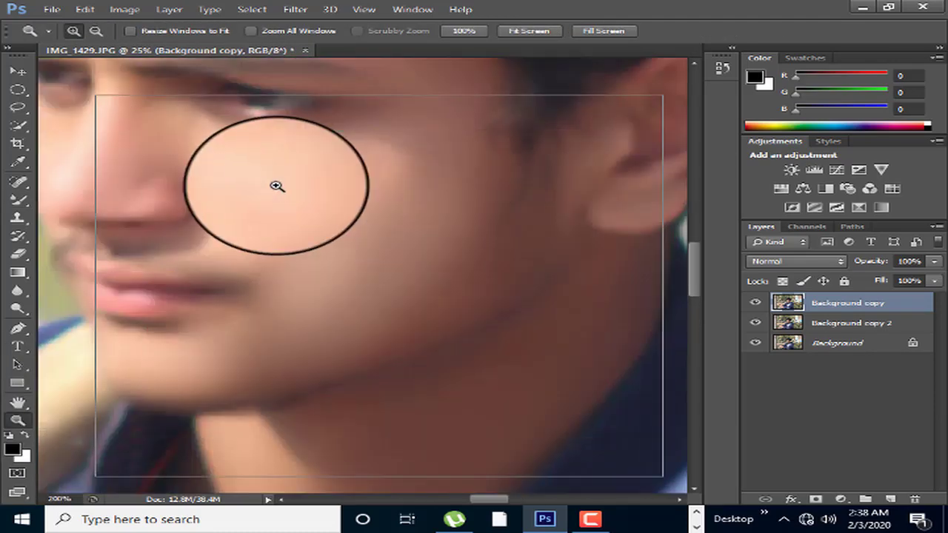
left_click(275, 186)
left_click(20, 200)
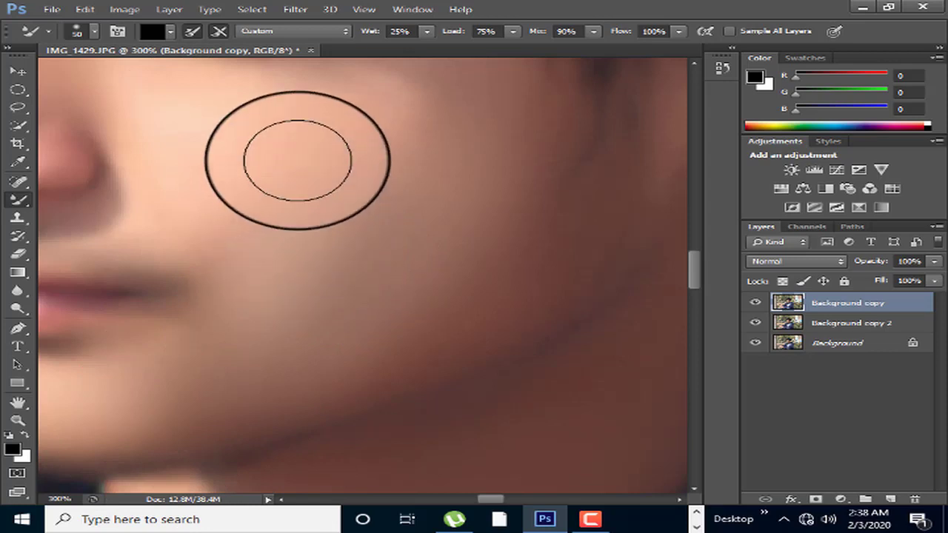
left_click(299, 120, "alt")
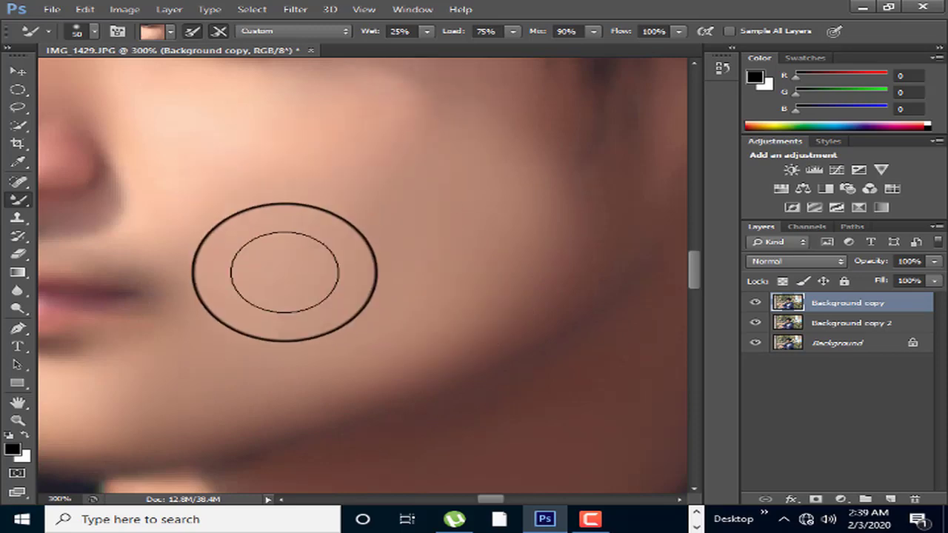
Step: Fit the image on screen and set a custom surrounding background colour
left_click(17, 420)
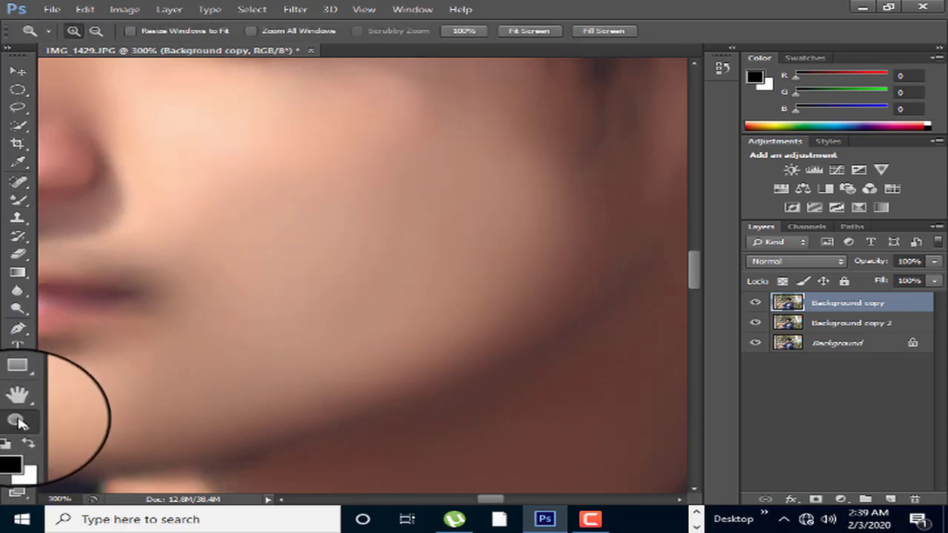
right_click(281, 238)
left_click(314, 248)
right_click(253, 98)
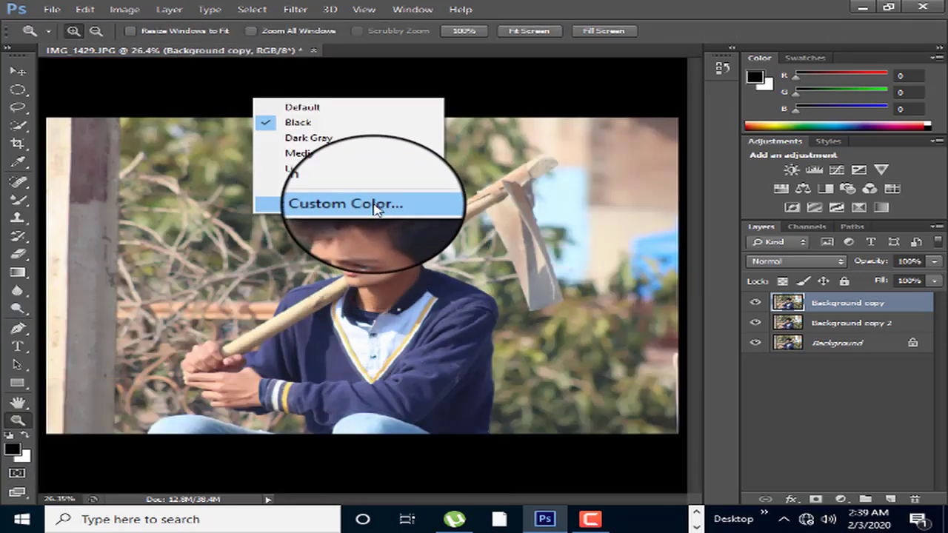
left_click(376, 206)
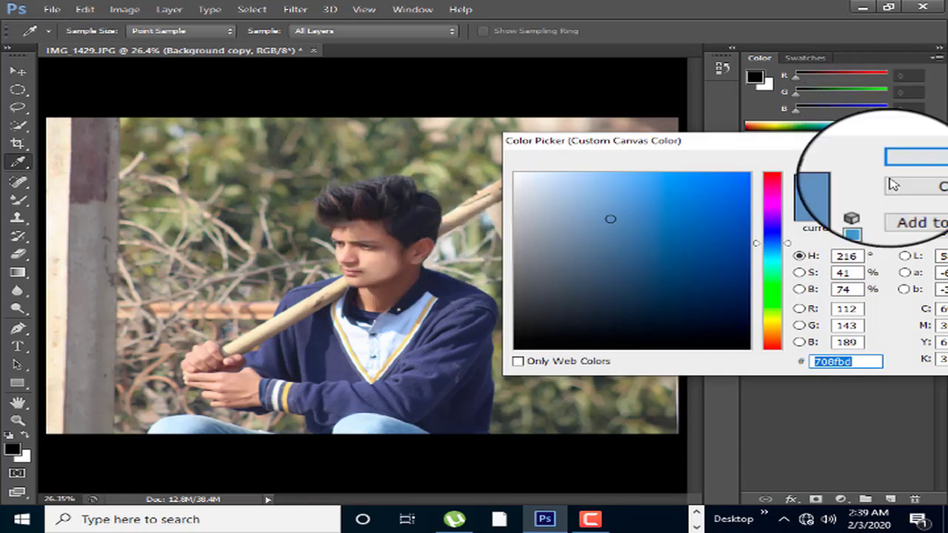
Step: Adjust the Background copy layer's Fill to 71% and Opacity to 96%
left_click(934, 280)
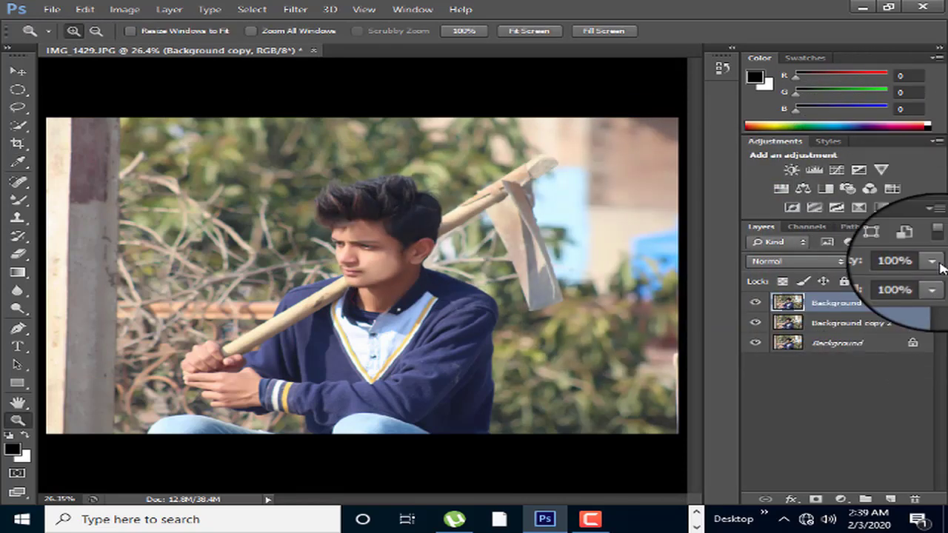
left_click_drag(925, 293, 861, 298)
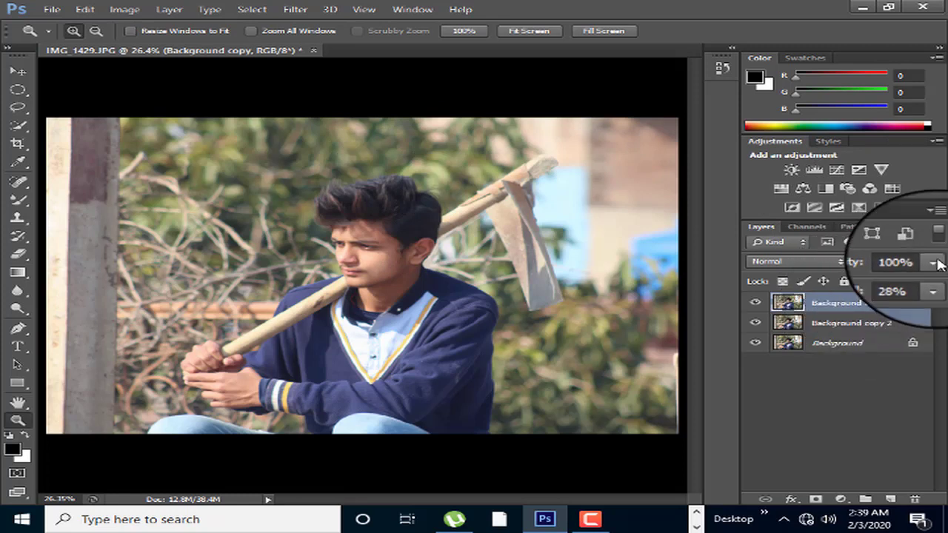
left_click(934, 261)
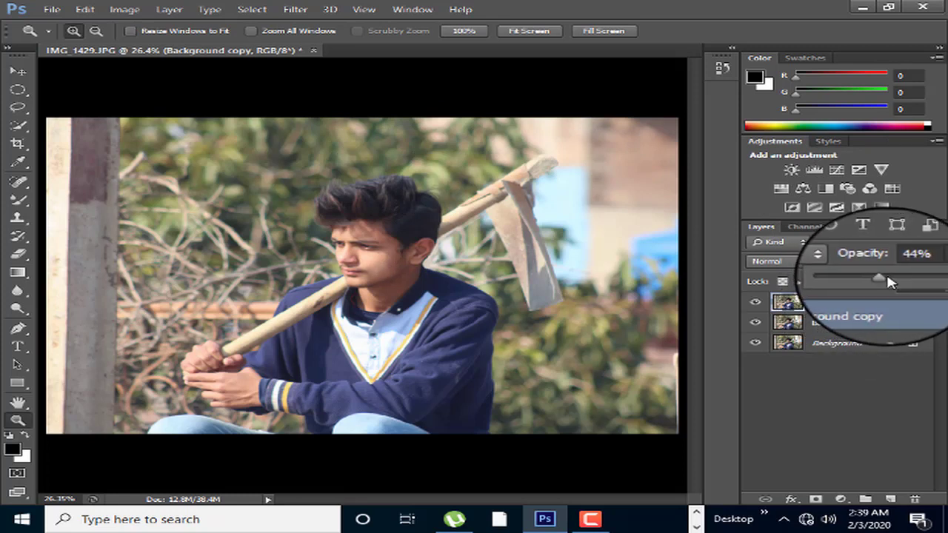
left_click_drag(888, 277, 921, 276)
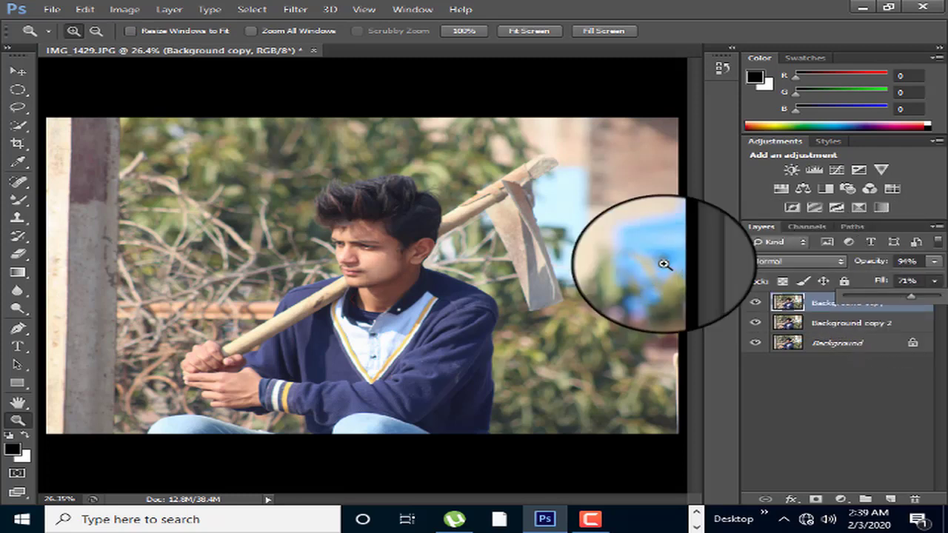
Step: Zoom out to fit the image, then zoom back in close on the boy's face
left_click(394, 271)
left_click(373, 202)
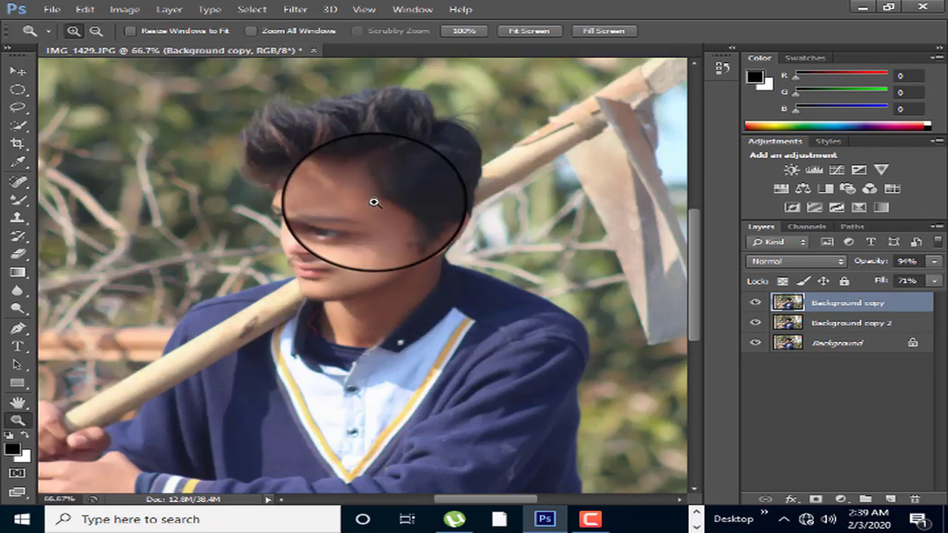
left_click(355, 172)
right_click(315, 162)
left_click(392, 176)
right_click(264, 84)
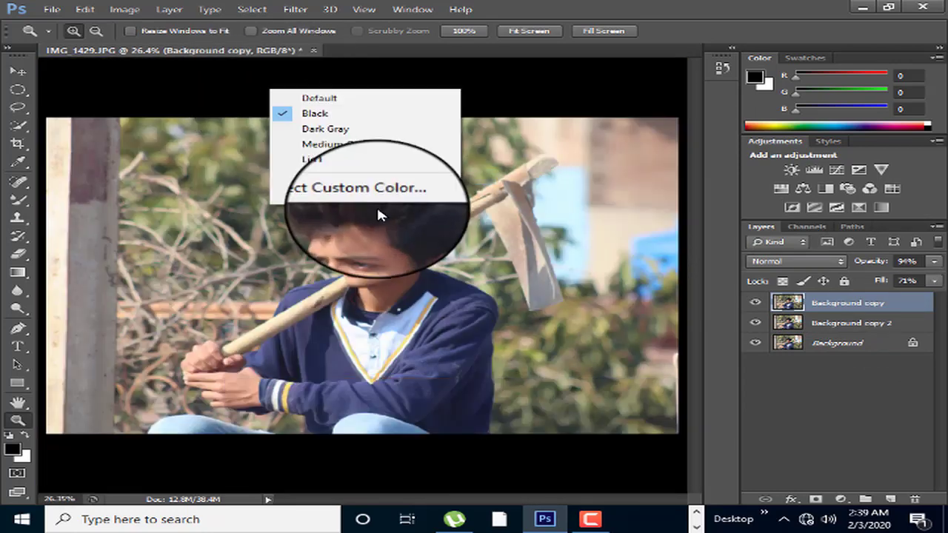
right_click(139, 235)
left_click(222, 311)
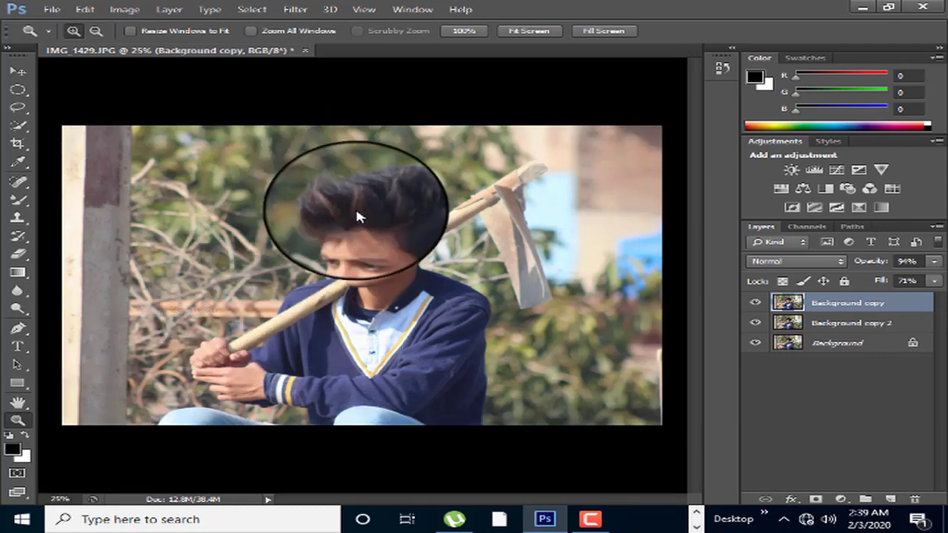
right_click(333, 187)
left_click(414, 258)
left_click(370, 255)
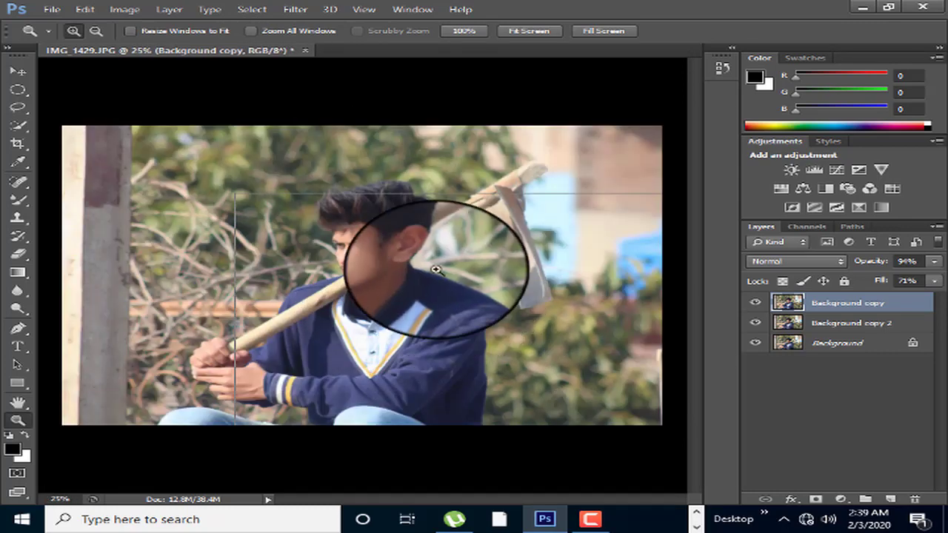
left_click(431, 260)
left_click(270, 230)
left_click(311, 207)
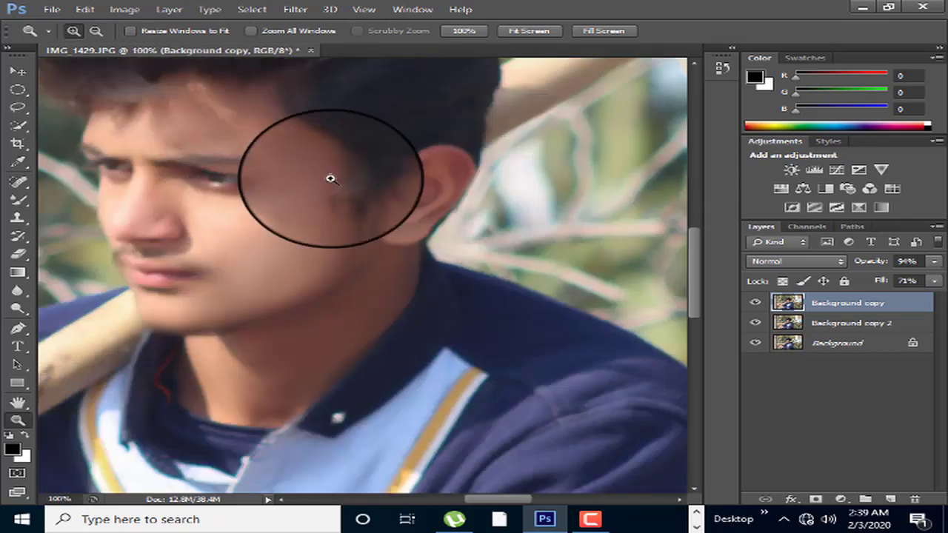
Step: With the Mixer Brush, sample cheek skin and blend it across the cheek toward the ear
left_click(18, 200)
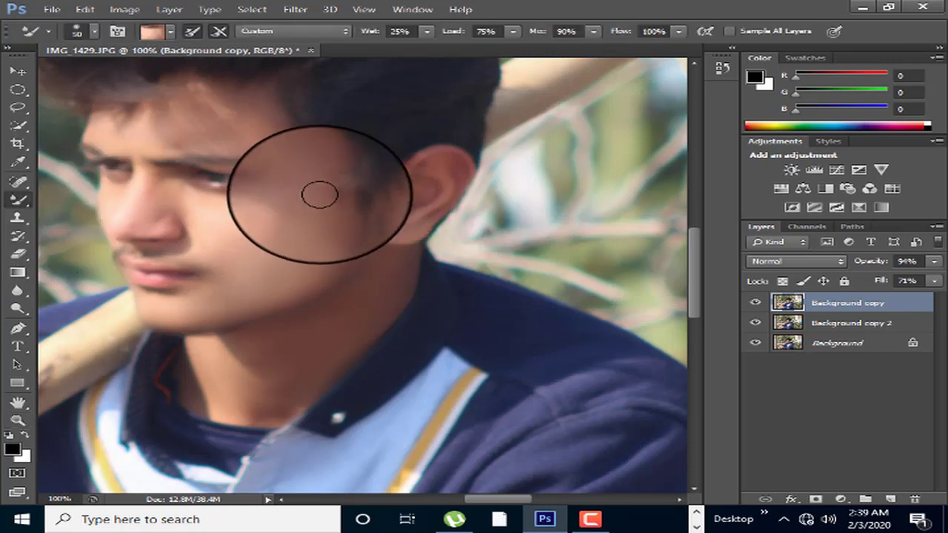
left_click(260, 246, "alt")
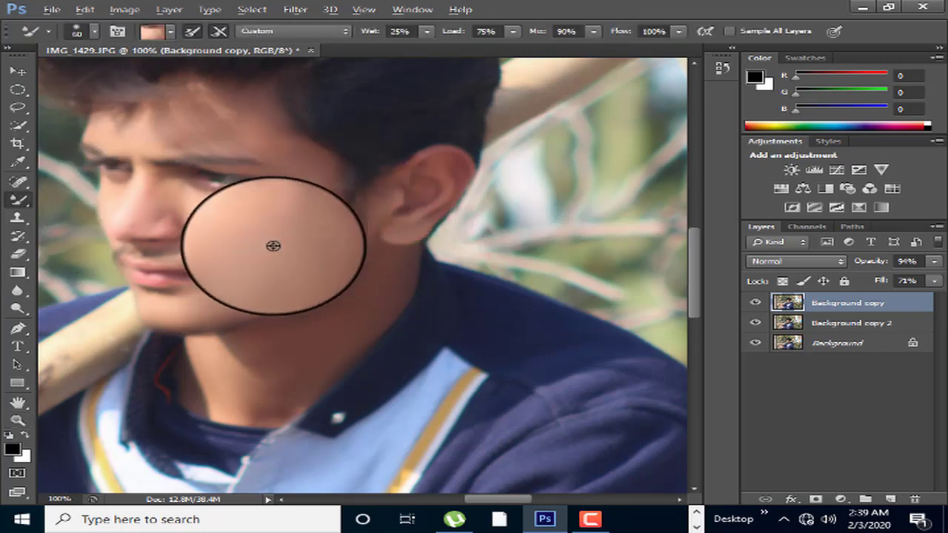
left_click_drag(273, 245, 325, 216)
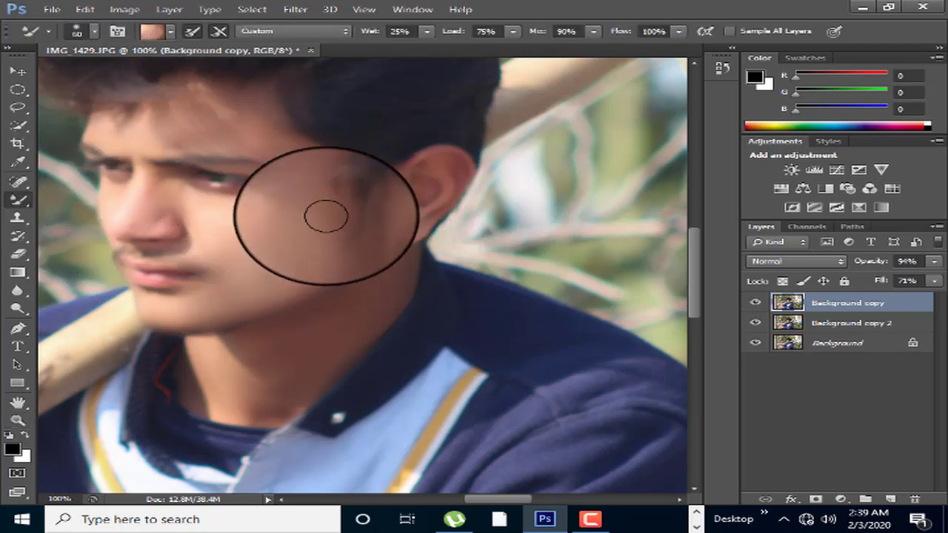
left_click(343, 224, "alt")
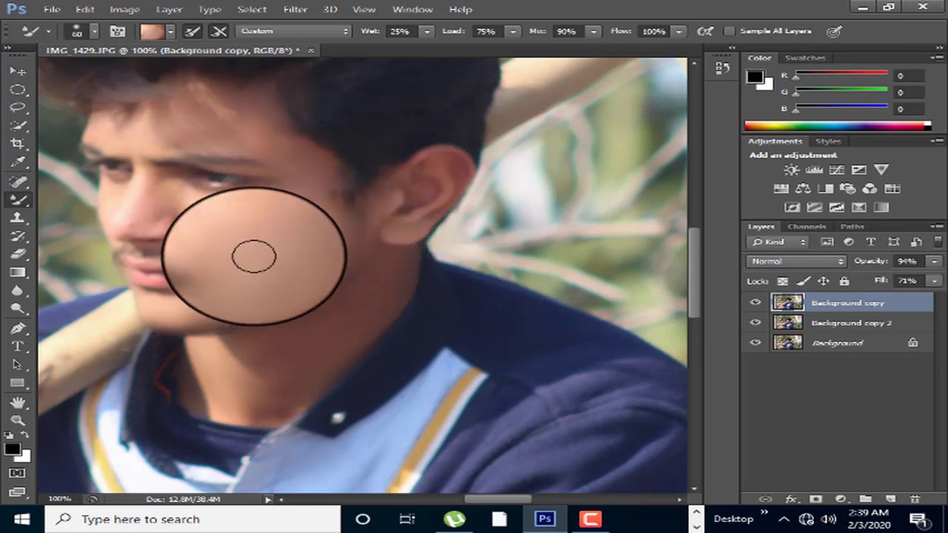
mouse_move(254, 257)
left_mouse_down()
mouse_move(294, 260)
mouse_move(307, 237)
mouse_move(337, 259)
mouse_move(289, 281)
mouse_move(296, 208)
mouse_move(295, 216)
left_mouse_up()
Step: Blend skin over the temple, forehead, cheek and jaw, then view the whole photo
mouse_move(304, 164)
left_mouse_down()
mouse_move(252, 131)
mouse_move(241, 146)
left_mouse_up()
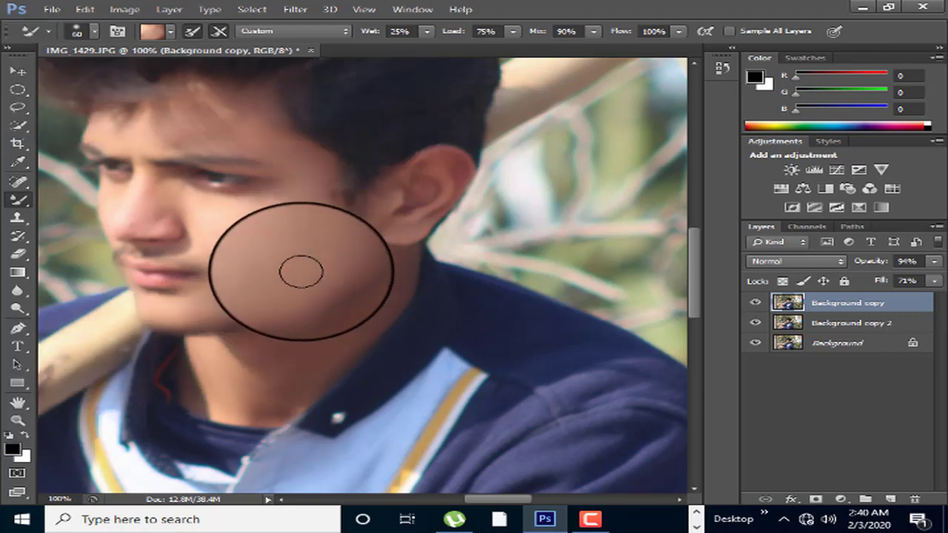
mouse_move(301, 272)
left_mouse_down()
mouse_move(237, 303)
mouse_move(363, 308)
mouse_move(260, 340)
mouse_move(306, 314)
mouse_move(232, 334)
mouse_move(138, 302)
left_mouse_up()
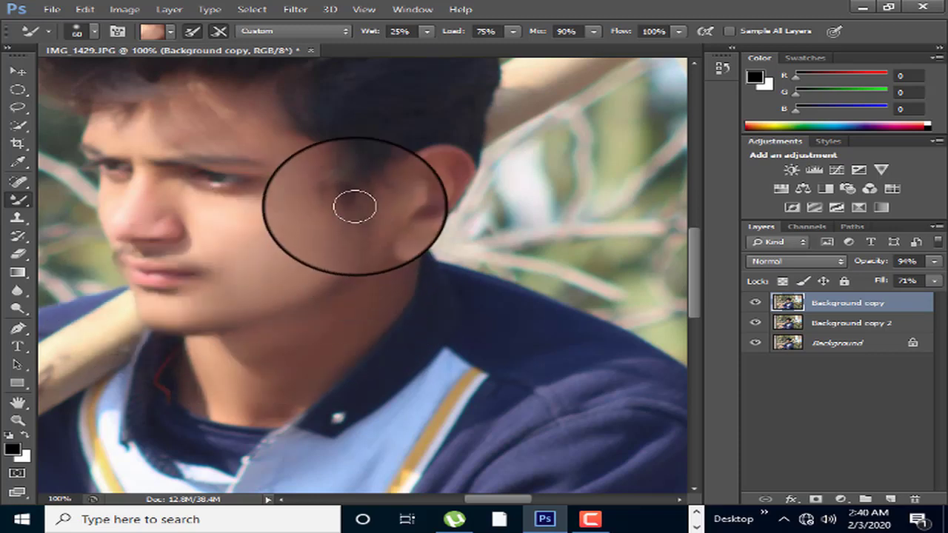
mouse_move(354, 207)
left_mouse_down()
mouse_move(313, 227)
mouse_move(321, 207)
mouse_move(294, 184)
mouse_move(299, 159)
mouse_move(304, 201)
mouse_move(269, 266)
mouse_move(252, 256)
mouse_move(280, 214)
mouse_move(313, 211)
left_mouse_up()
left_click(16, 420)
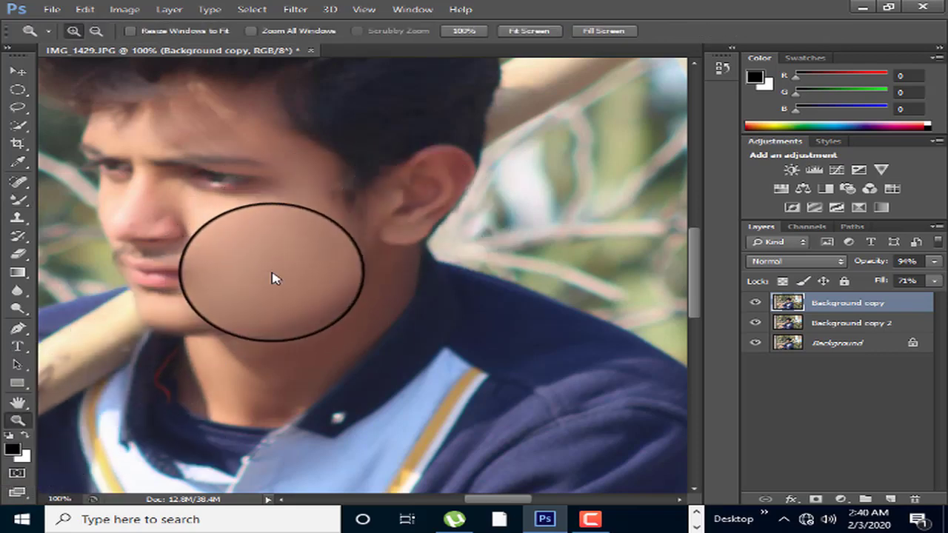
key("ctrl+0")
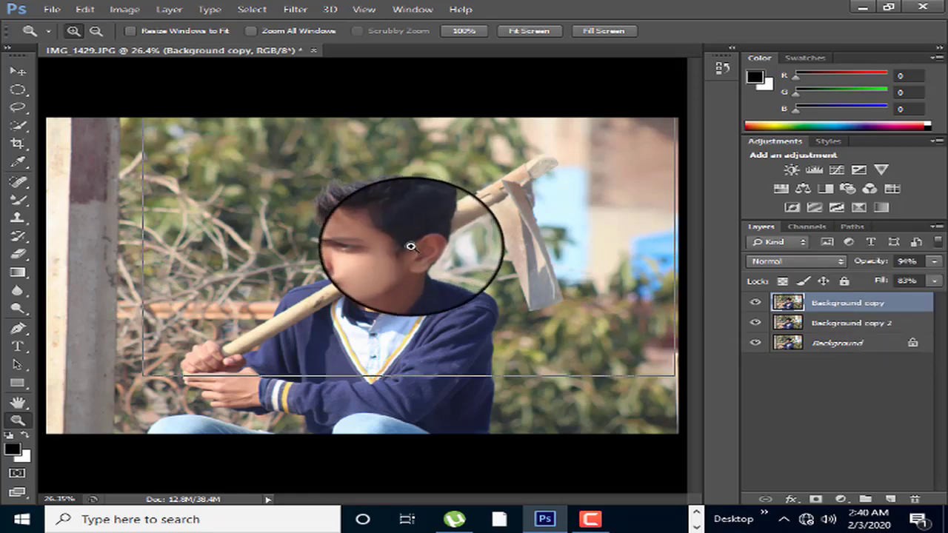
Step: At 100% zoom, smooth skin around the ear and cheek with brush sizes 45 and 35
left_click(429, 271)
left_click(432, 275)
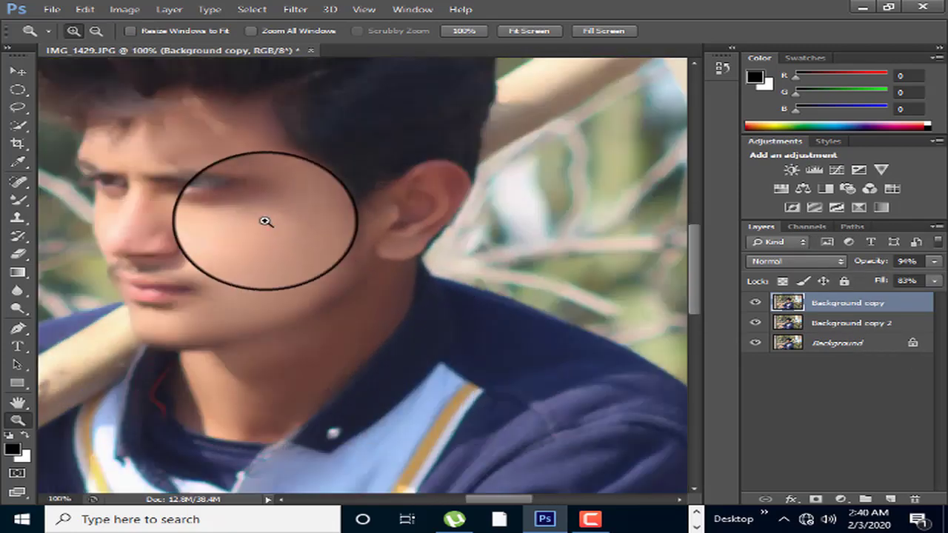
left_click(22, 197)
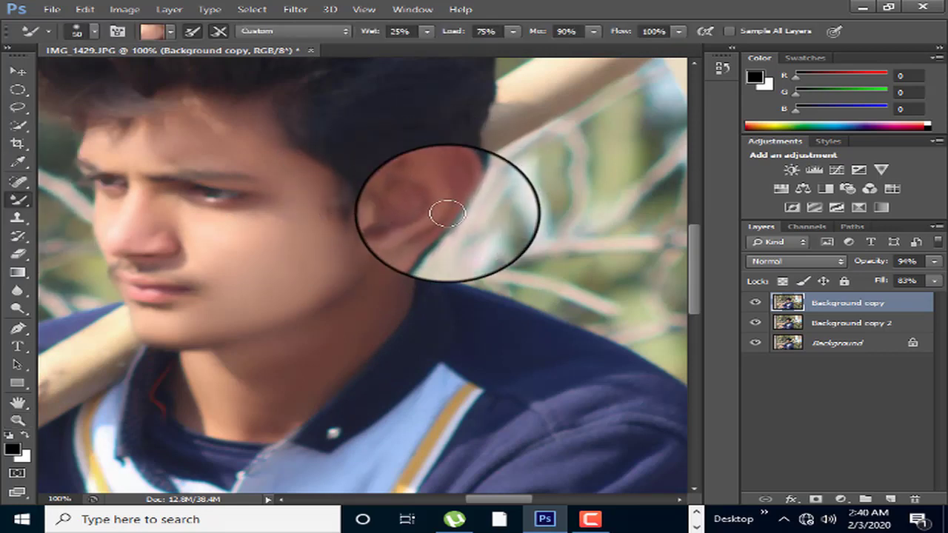
left_click_drag(447, 214, 401, 245)
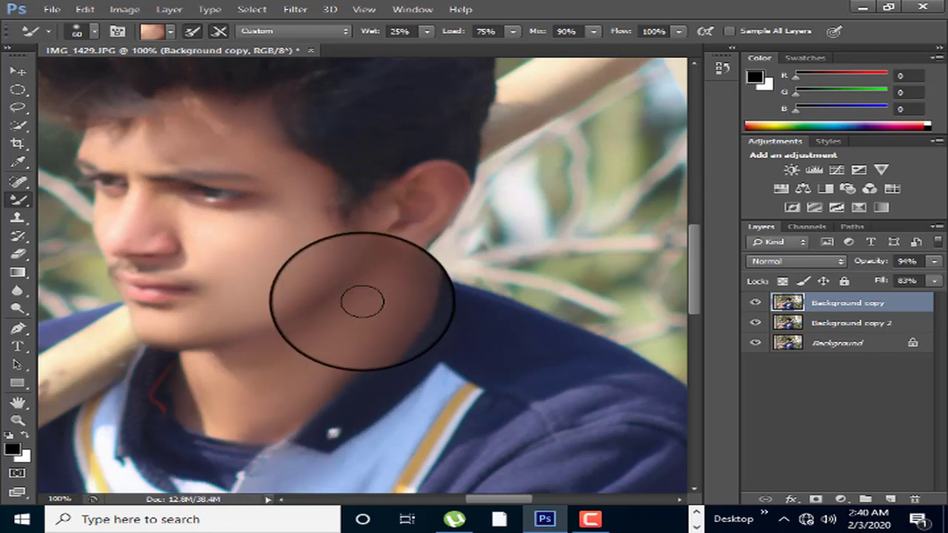
key("bracketleft")
key("bracketleft")
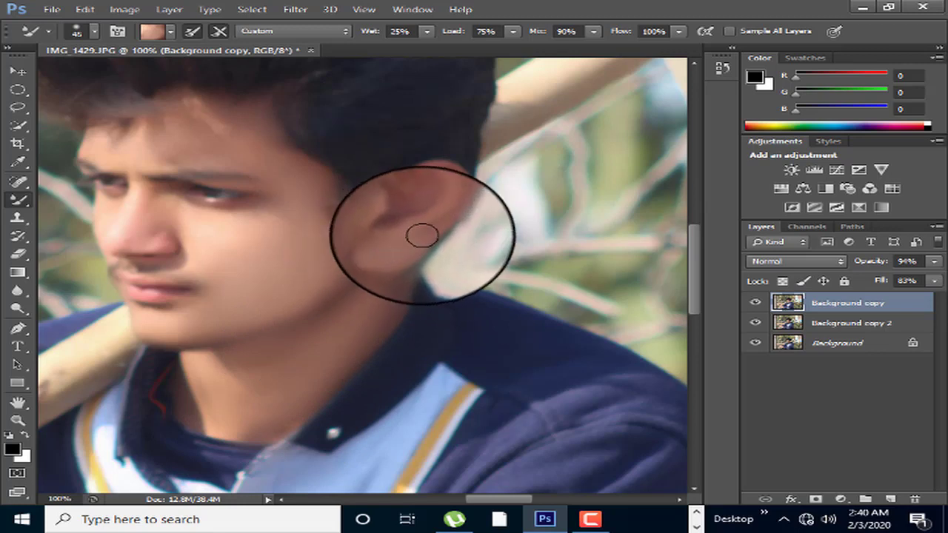
key("bracketleft")
key("bracketleft")
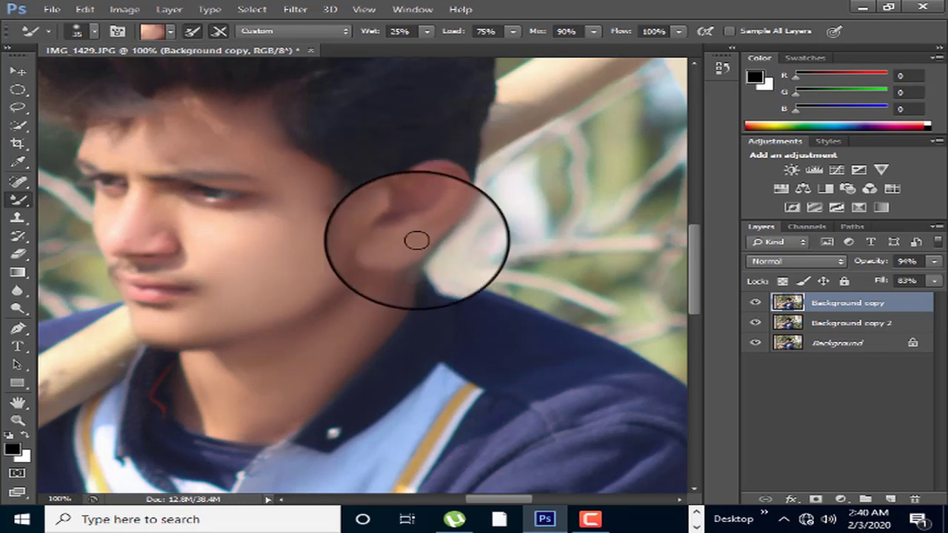
left_click_drag(416, 240, 450, 192)
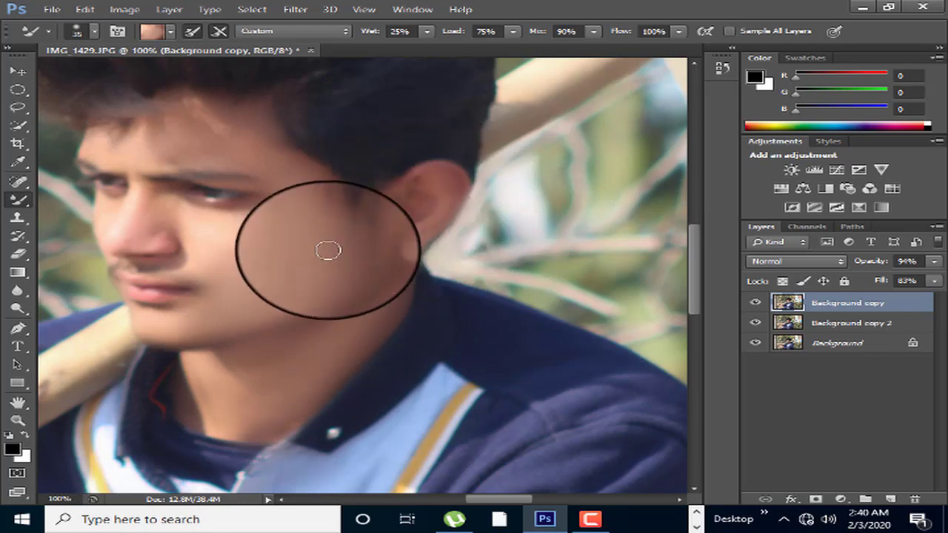
mouse_move(328, 251)
left_mouse_down()
mouse_move(321, 296)
mouse_move(326, 242)
mouse_move(292, 288)
mouse_move(239, 289)
mouse_move(227, 209)
mouse_move(294, 180)
left_mouse_up()
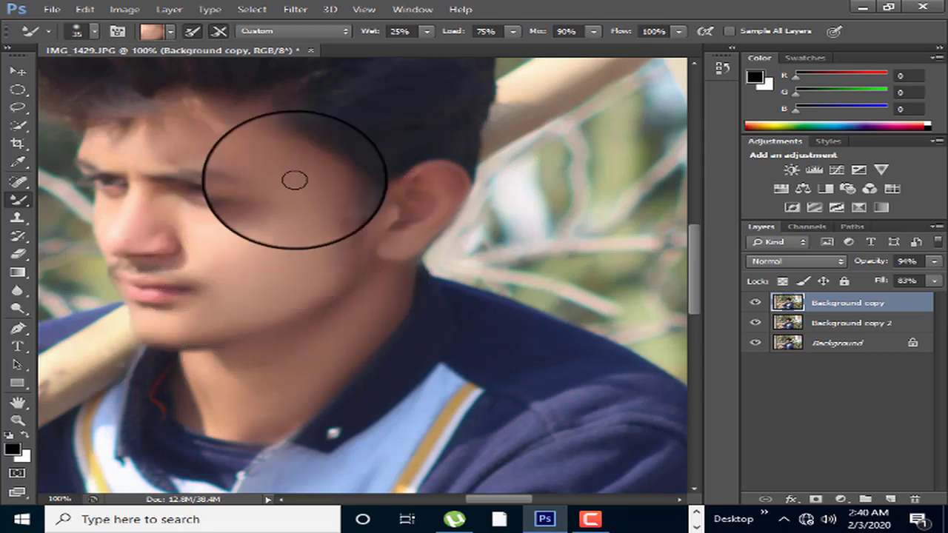
Step: Zoom out to view the whole retouched portrait at 25%
left_click(18, 419)
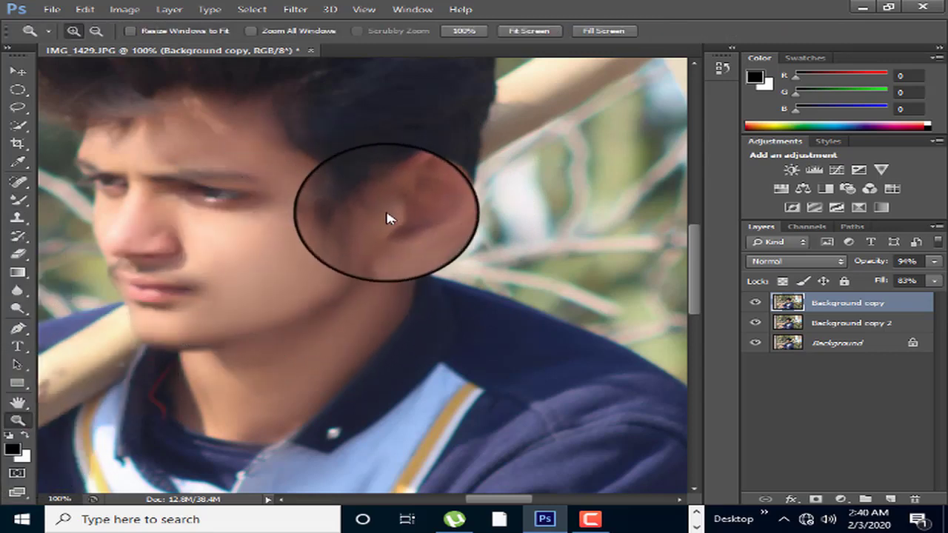
key("ctrl+0")
right_click(326, 172)
left_click(416, 245)
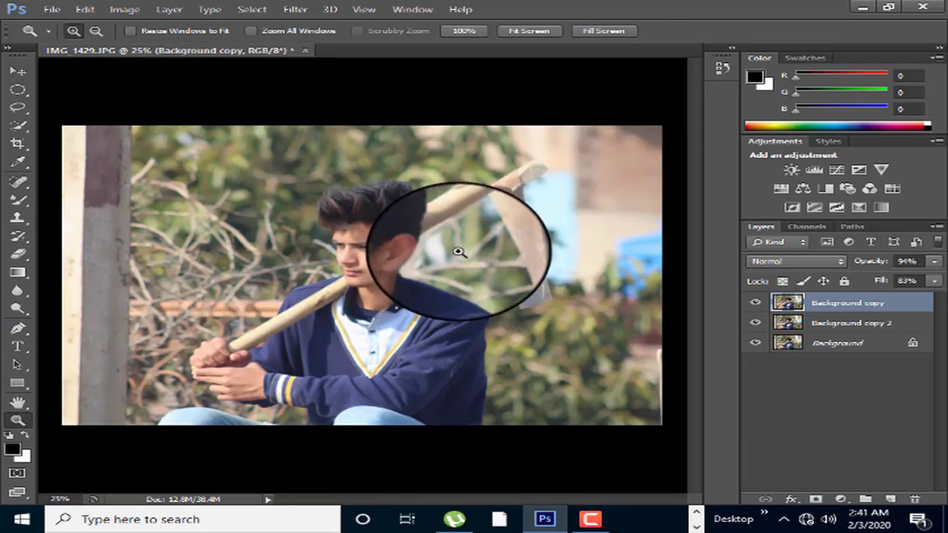
right_click(328, 220)
left_click(419, 294)
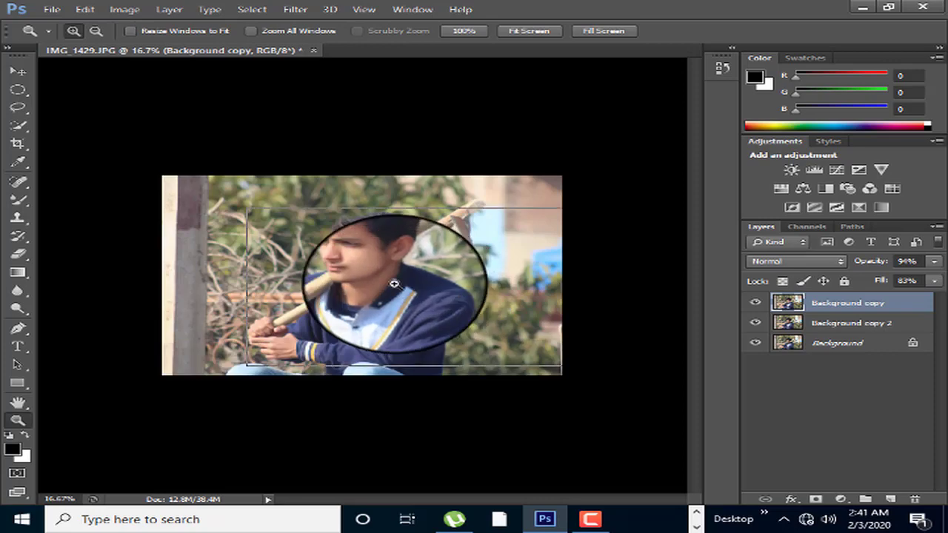
left_click(326, 275)
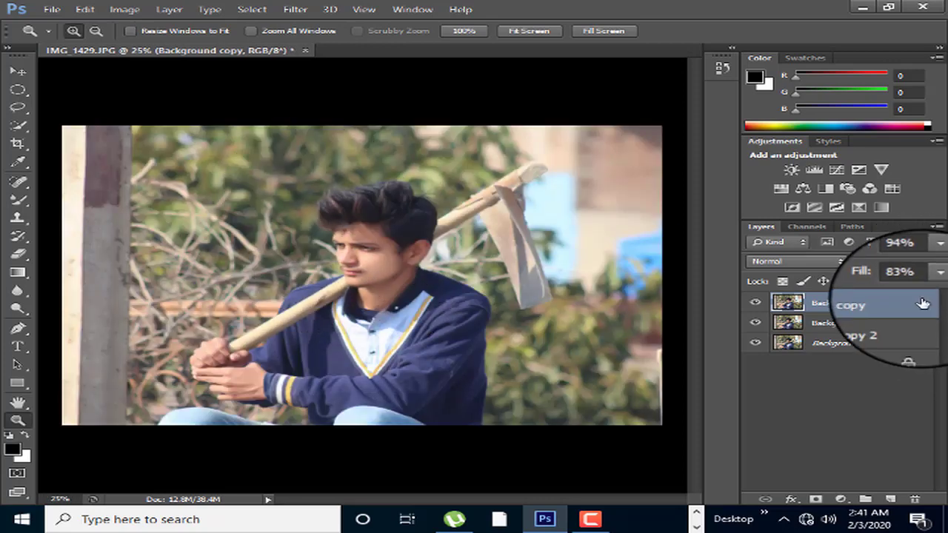
Step: Add a Color Lookup layer using the filmstock_50.3dl 3DLUT file for a faded film tone
left_click(892, 188)
left_click(647, 199)
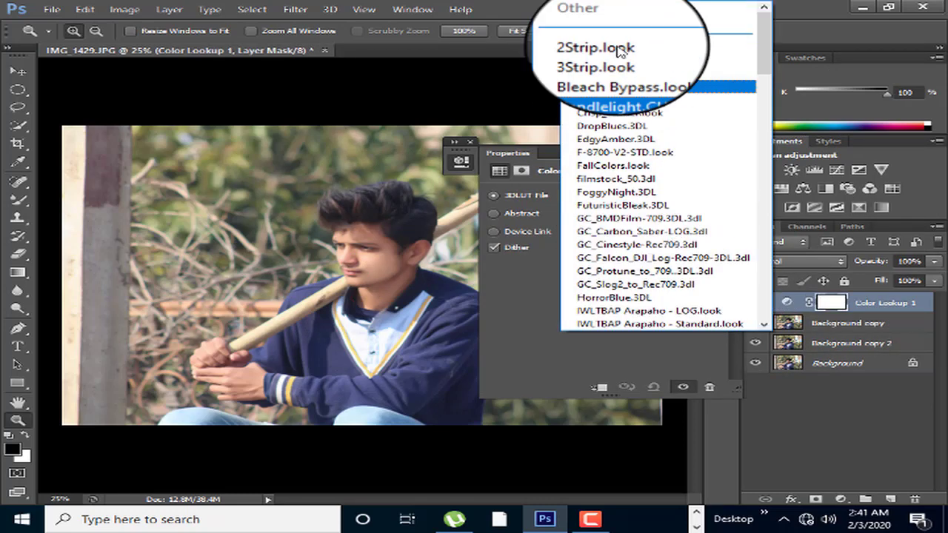
left_click(615, 113)
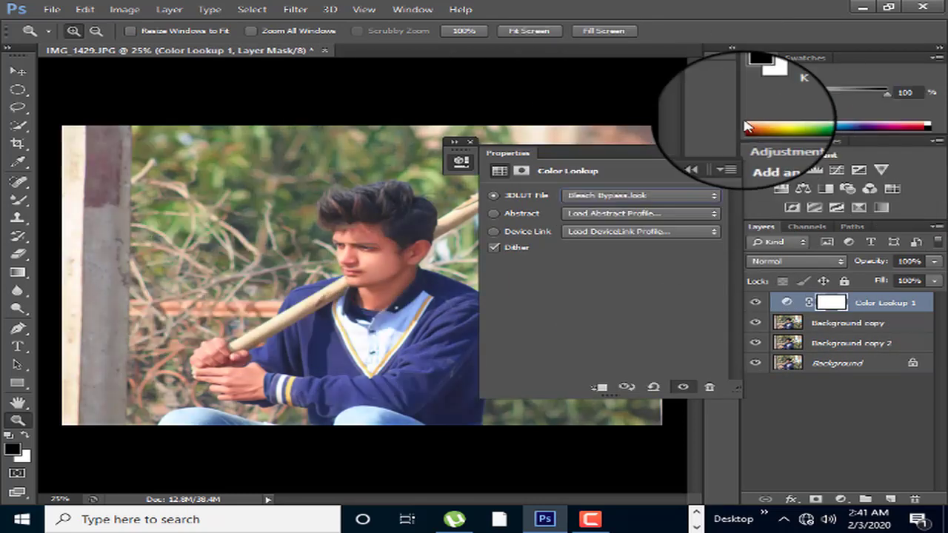
key("Down")
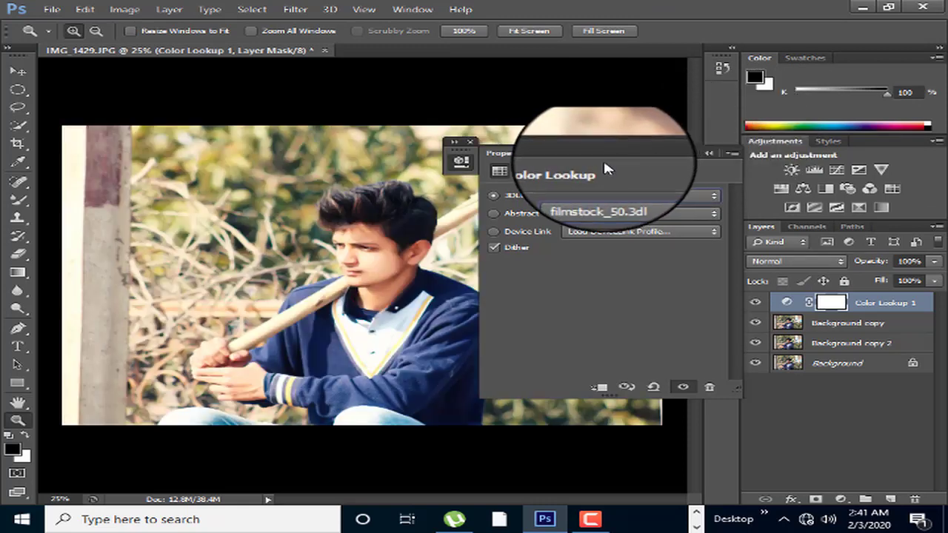
left_click(709, 153)
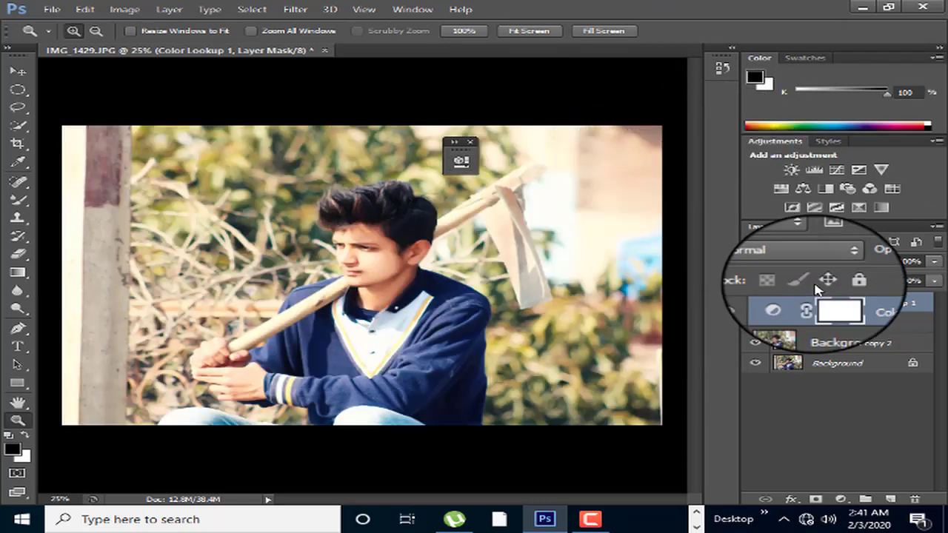
Step: Lower the Color Lookup layer's fill and zoom in to 200% on the cheek and eye
left_click(932, 283)
left_click_drag(889, 298, 873, 299)
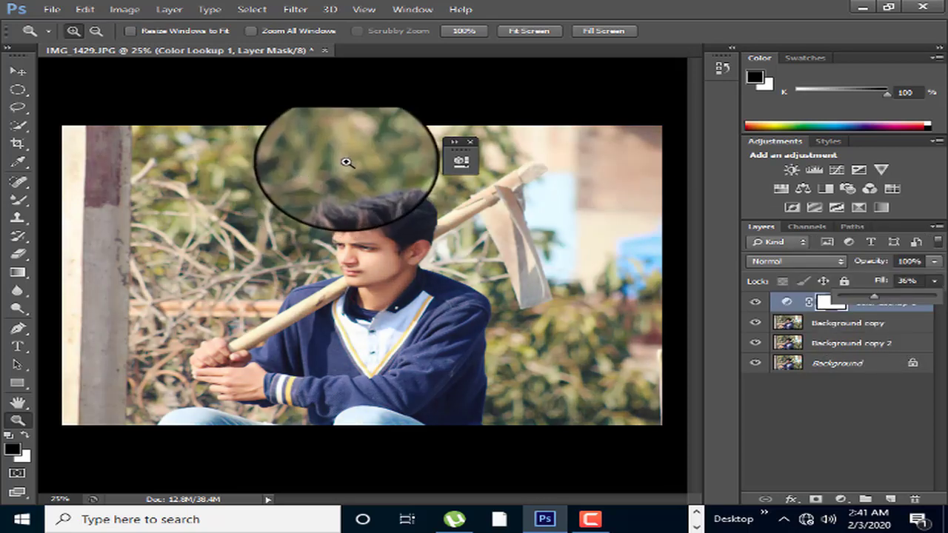
left_click(361, 230)
left_click(366, 274)
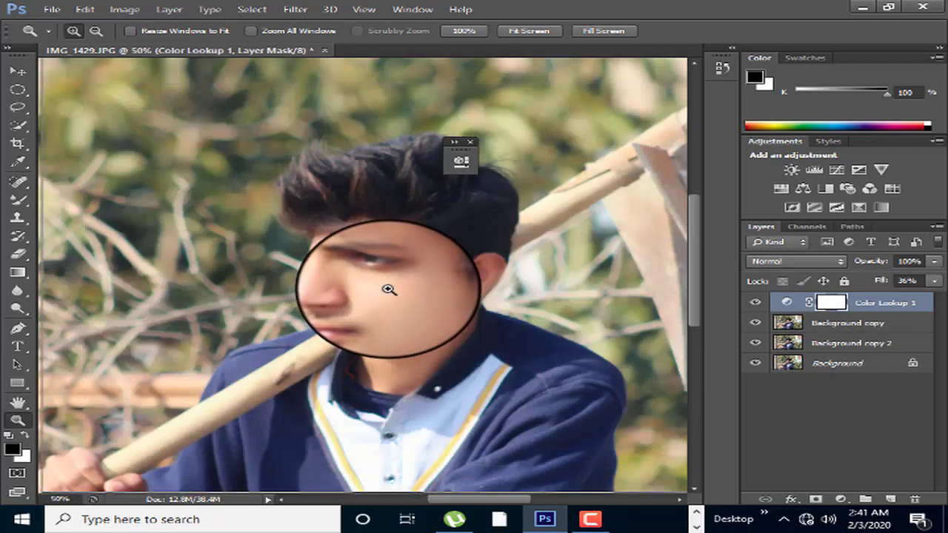
left_click(387, 289)
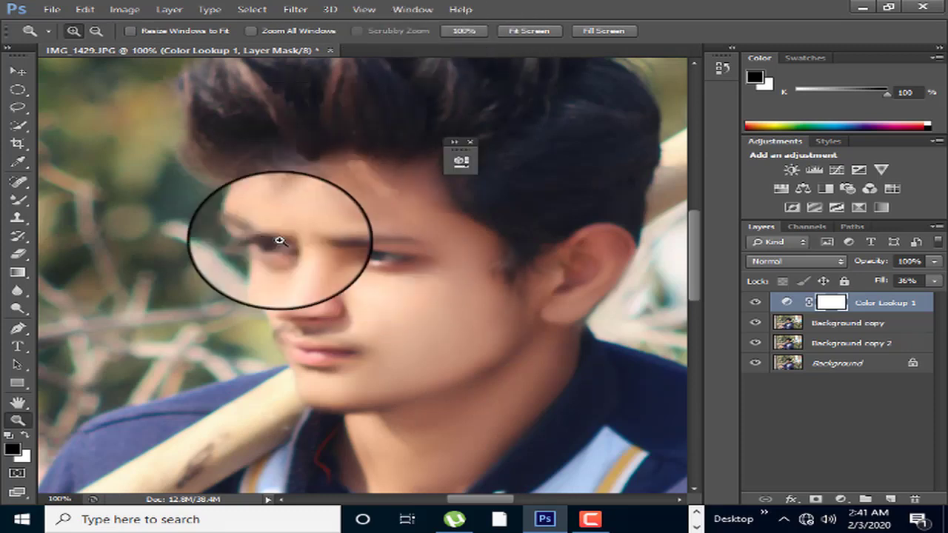
left_click(437, 275)
Step: Delete the Background copy 2, Background copy and Color Lookup layers, then zoom out to 100%
left_click(859, 344)
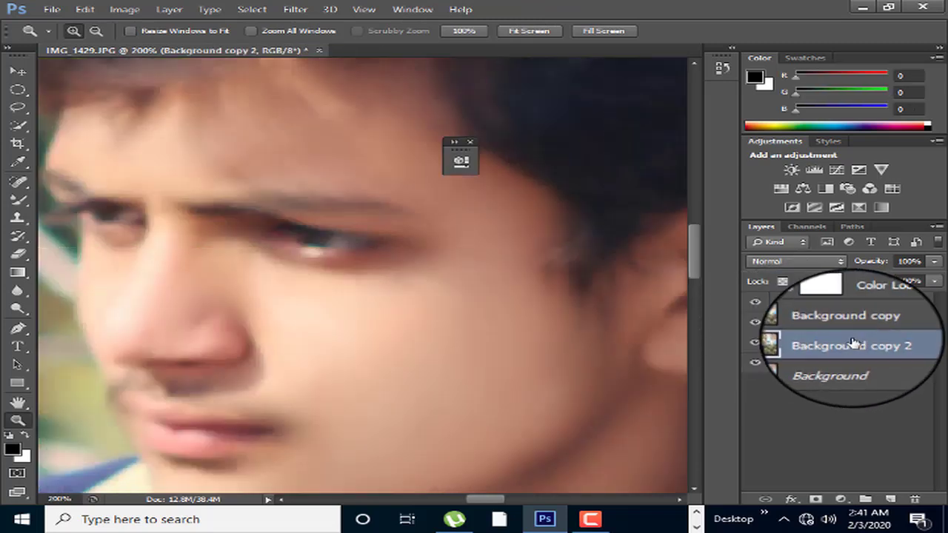
key("Delete")
left_click(832, 324)
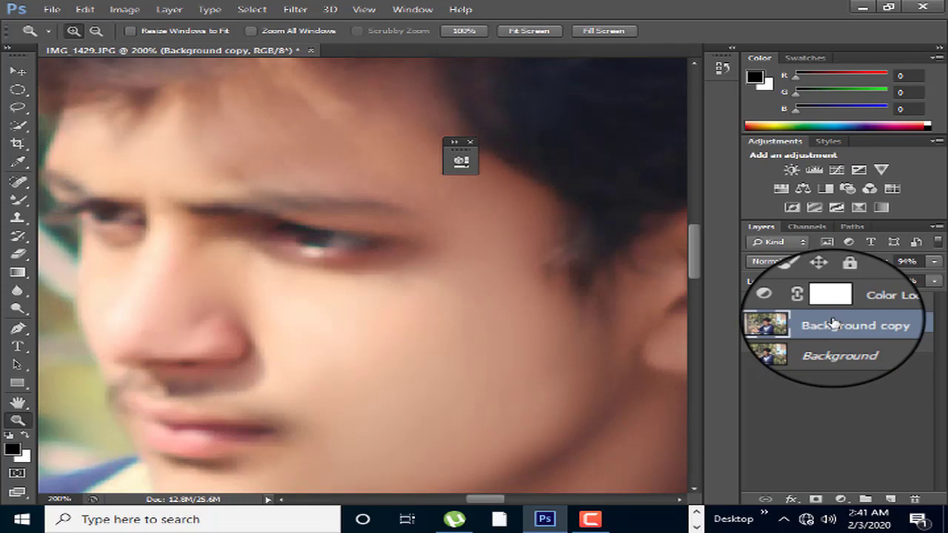
key("Delete")
left_click(835, 309)
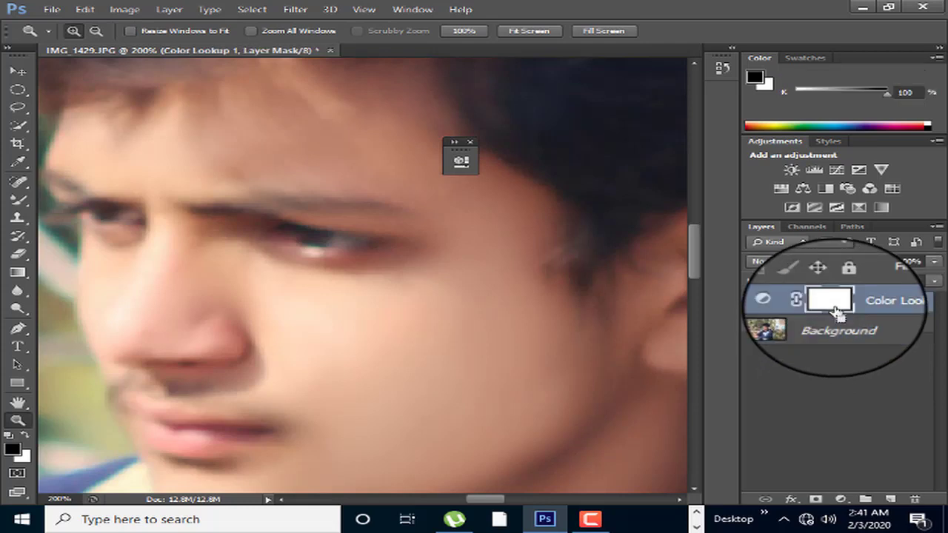
key("Delete")
right_click(127, 141)
left_click(216, 249)
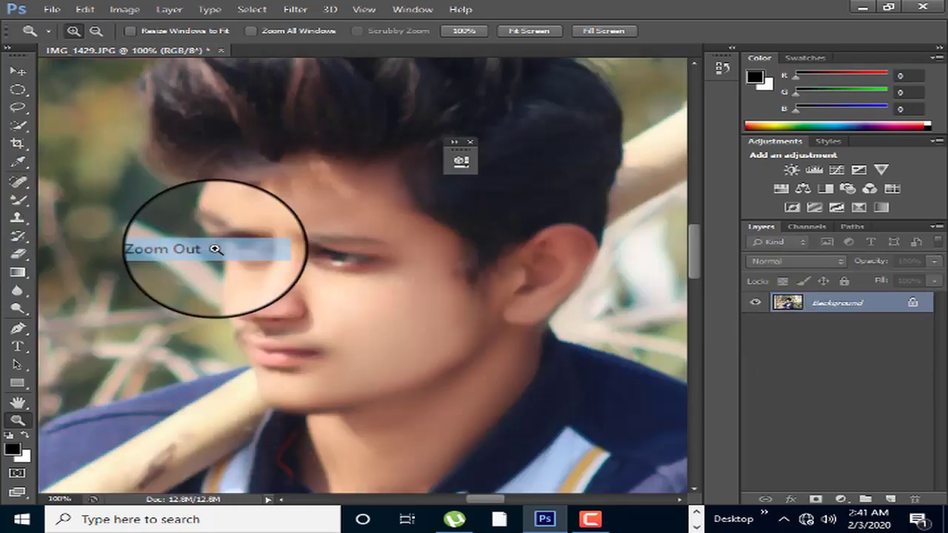
Step: Duplicate the Background layer and blend the cheek, nose and forehead skin with a size-50 Mixer Brush
left_click(18, 199)
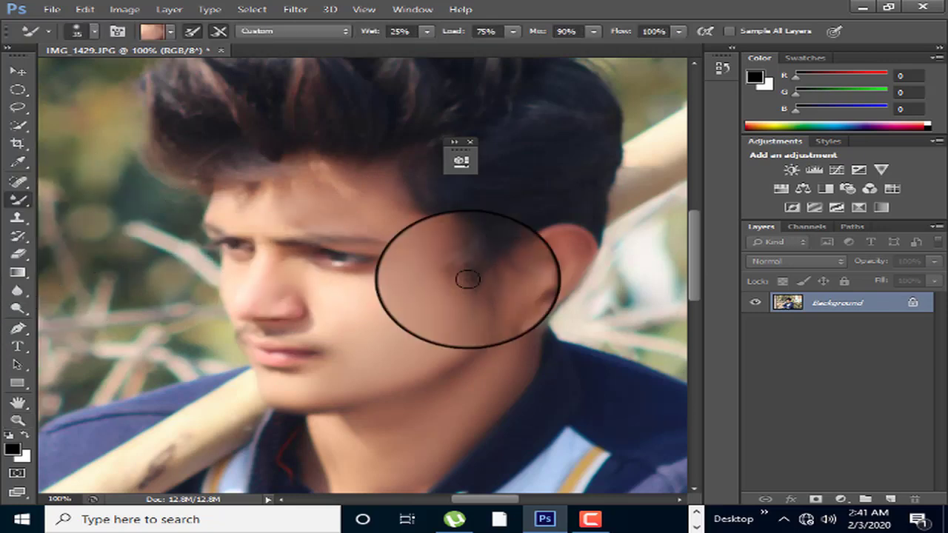
mouse_move(785, 303)
left_mouse_down()
mouse_move(910, 479)
mouse_move(889, 498)
left_mouse_up()
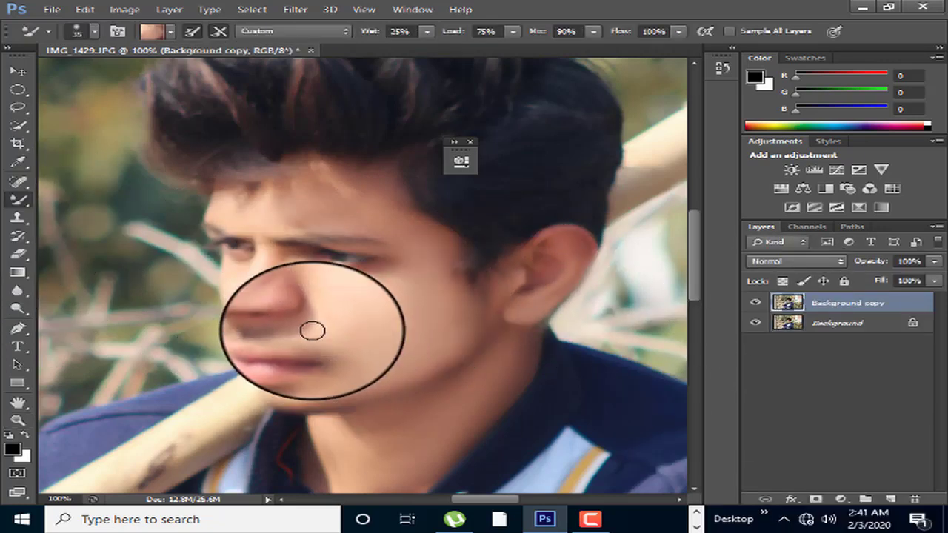
left_click_drag(312, 331, 352, 301)
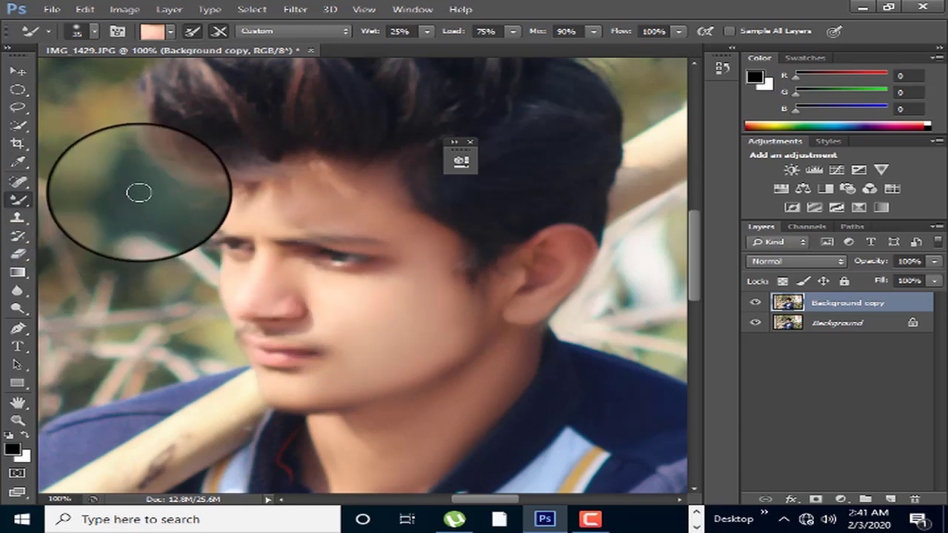
key("]")
left_click_drag(138, 191, 254, 213)
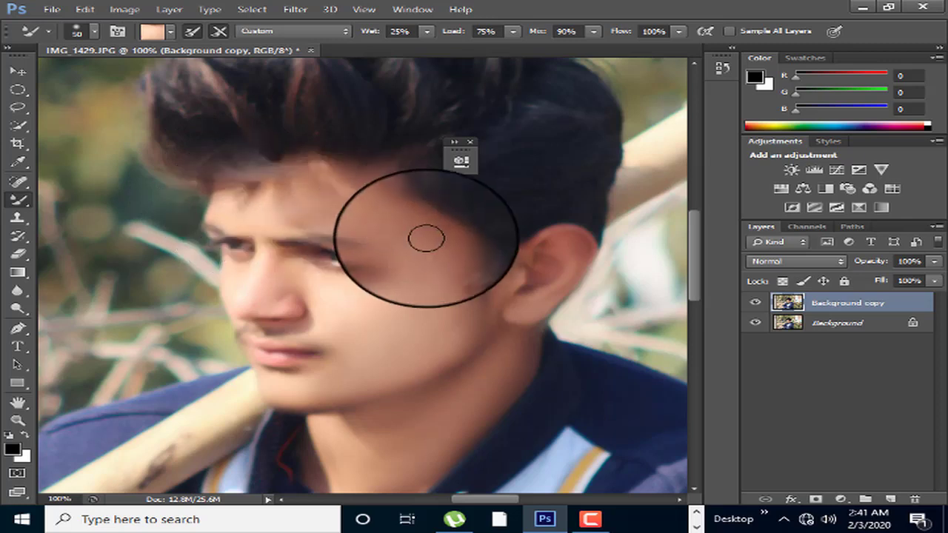
Step: Smooth the cheek and jaw skin, undoing the ear smear and blending with a light peach tone
mouse_move(412, 341)
left_mouse_down()
mouse_move(471, 328)
mouse_move(448, 282)
mouse_move(563, 242)
mouse_move(499, 324)
mouse_move(567, 275)
mouse_move(571, 232)
mouse_move(571, 255)
left_mouse_up()
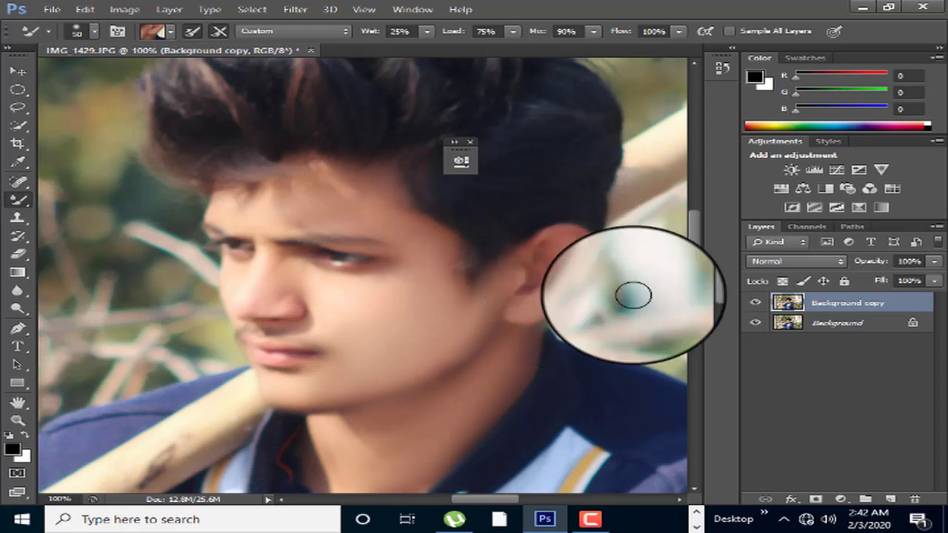
key("ctrl+alt+z")
key("ctrl+alt+z")
key("ctrl+alt+z")
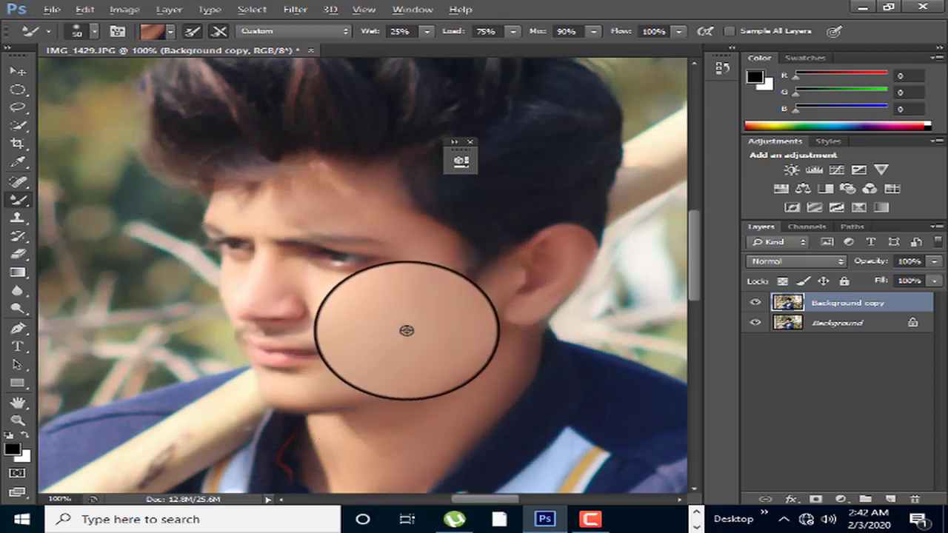
left_click(406, 334, "alt")
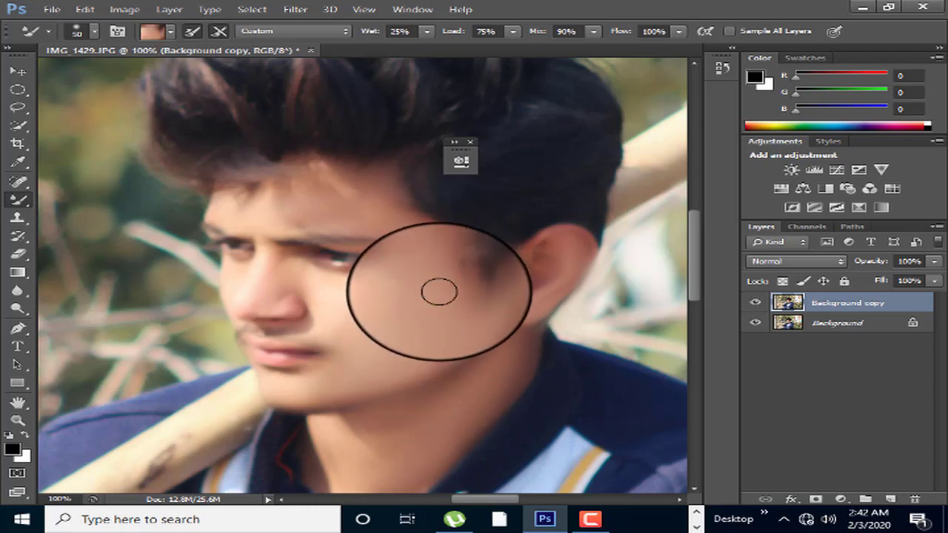
mouse_move(439, 292)
left_mouse_down()
mouse_move(455, 287)
mouse_move(436, 255)
mouse_move(334, 215)
mouse_move(407, 221)
mouse_move(370, 173)
mouse_move(348, 215)
mouse_move(299, 218)
mouse_move(281, 205)
mouse_move(220, 200)
mouse_move(419, 324)
mouse_move(434, 250)
mouse_move(449, 288)
left_mouse_up()
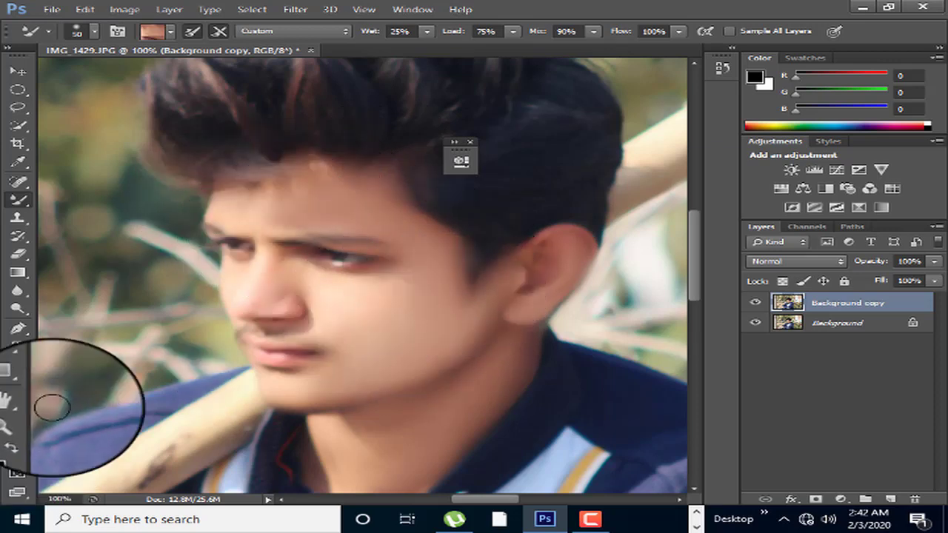
left_click(21, 420)
Step: Fit the photo on screen, delete the Background copy layer, and start Filter > Liquify
right_click(288, 266)
left_click(317, 277)
right_click(269, 188)
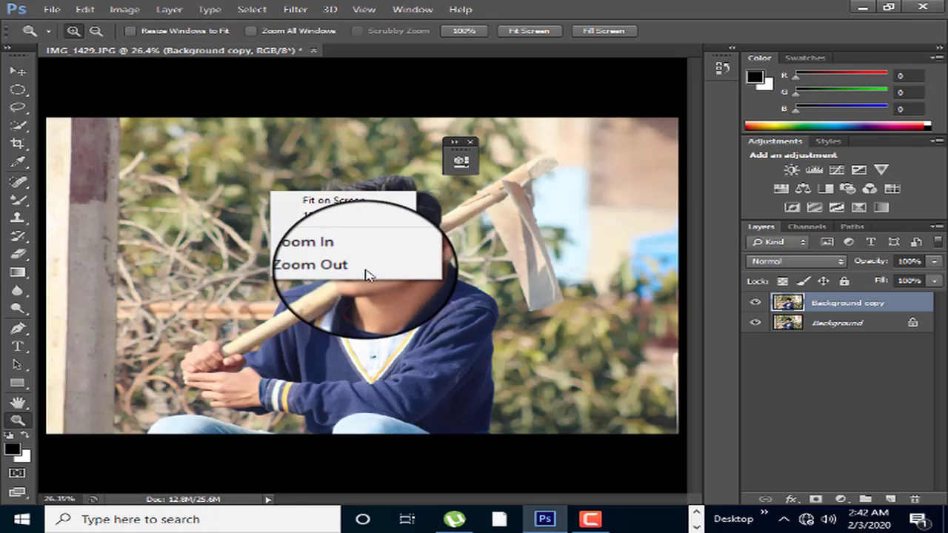
key("Escape")
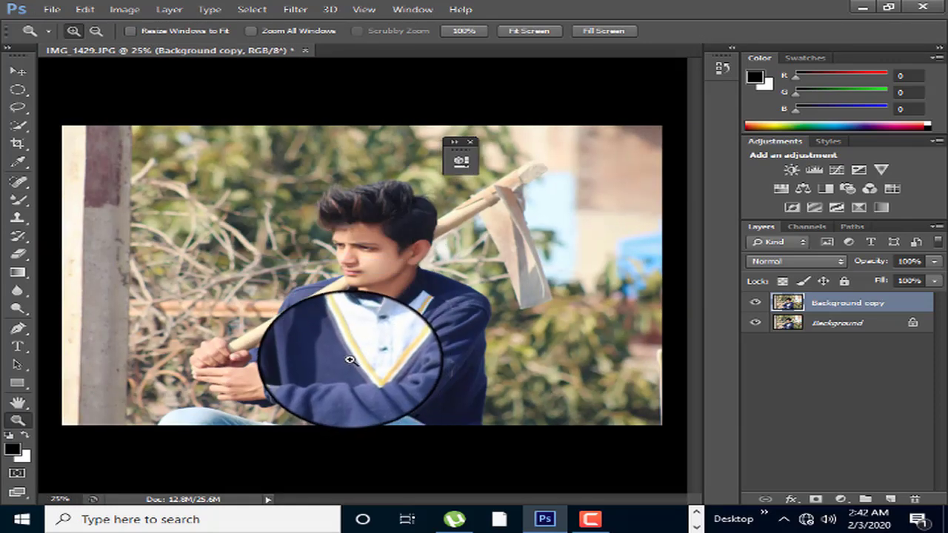
right_click(396, 217)
left_click(474, 285)
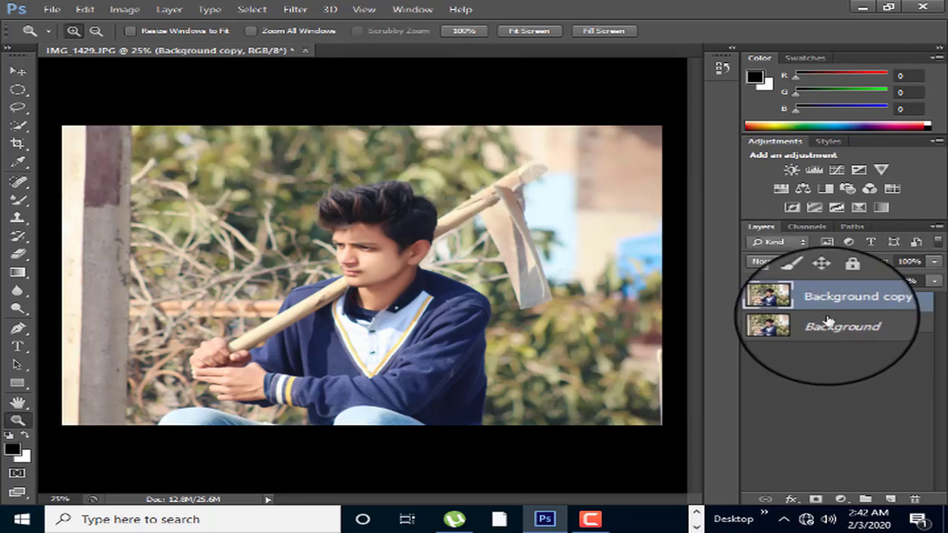
key("Delete")
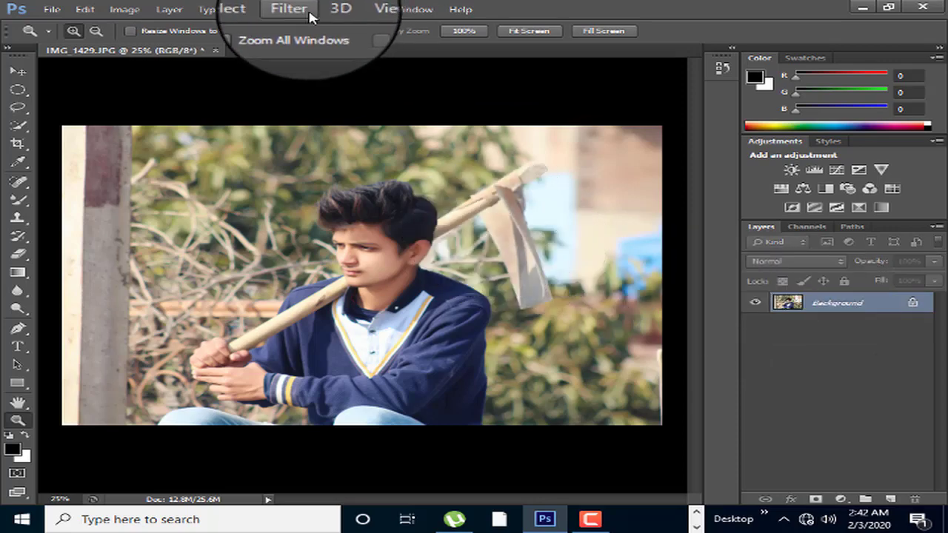
left_click(305, 10)
left_click(349, 104)
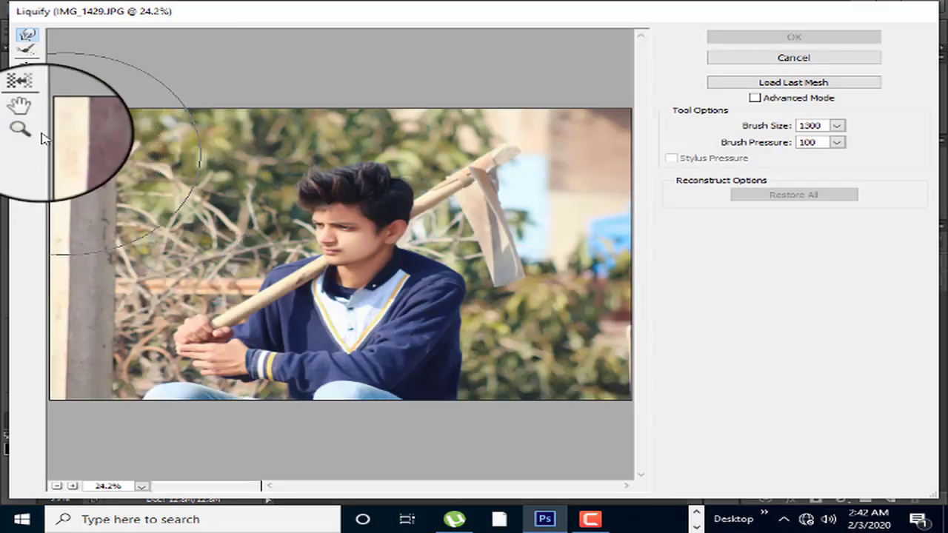
Step: Zoom the Liquify preview to 50% and push the hair upward and fuller with Forward Warp
left_click(20, 128)
left_click(380, 170)
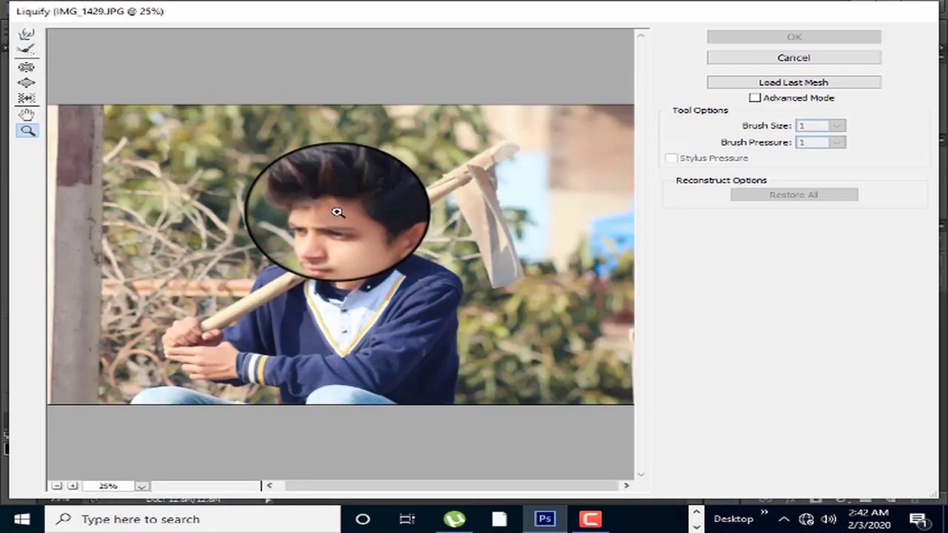
left_click(337, 212)
left_click(332, 185)
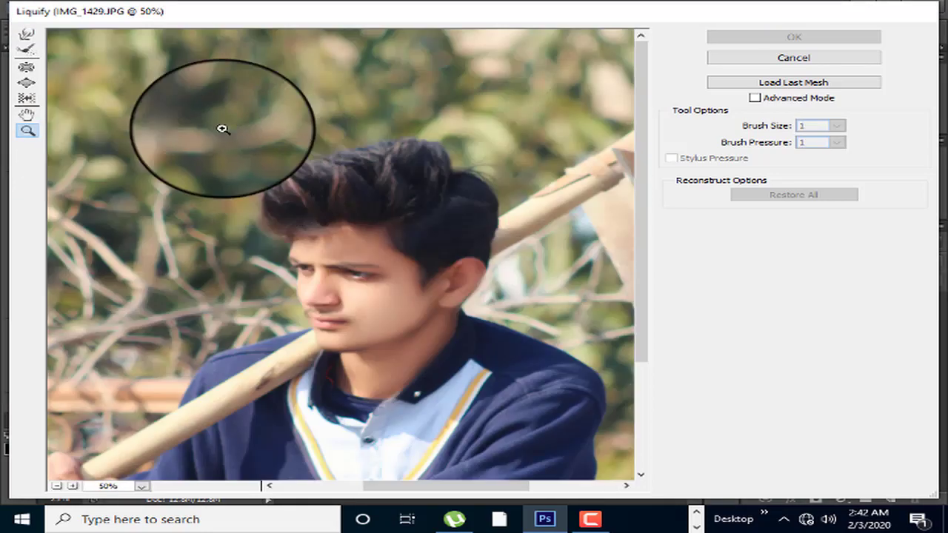
left_click(30, 39)
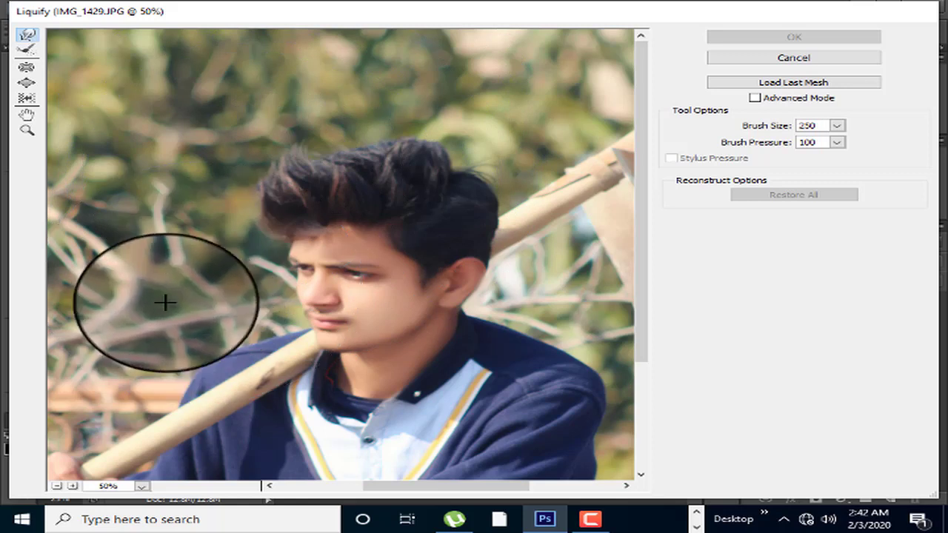
key("bracketright")
key("bracketright")
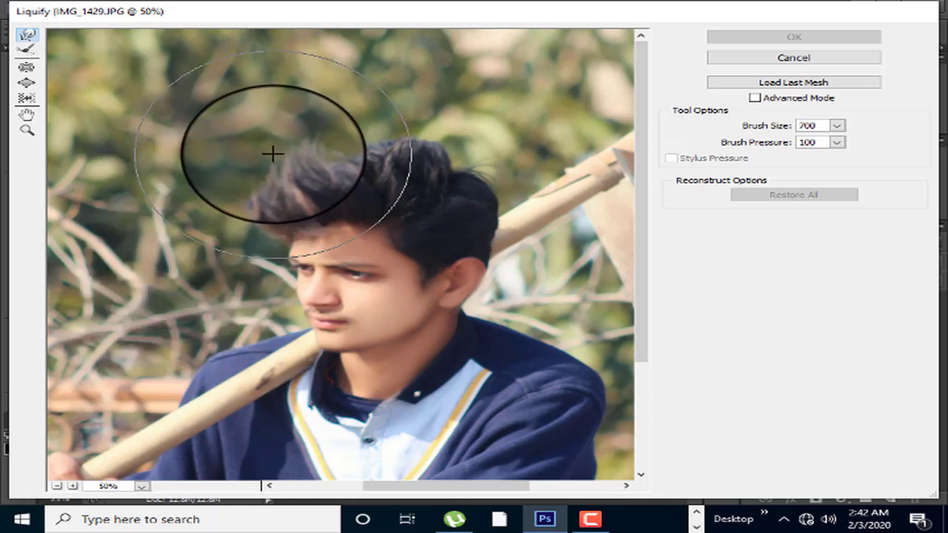
left_click_drag(267, 140, 380, 106)
left_click_drag(313, 120, 374, 117)
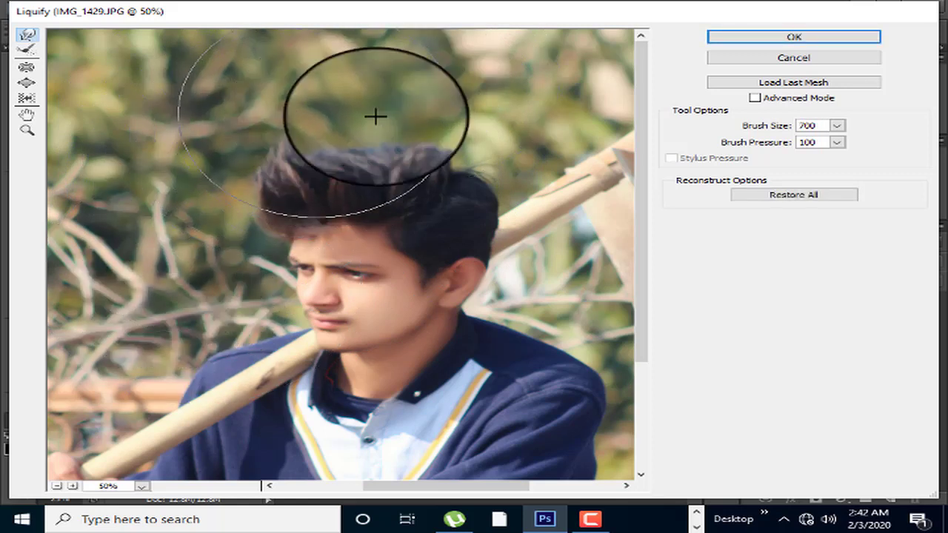
Step: With the brush shrunk to 125, warp the hair into a rounded dome and spiky tuft
key("bracketleft")
key("bracketleft")
key("bracketleft")
key("bracketleft")
key("bracketleft")
key("bracketleft")
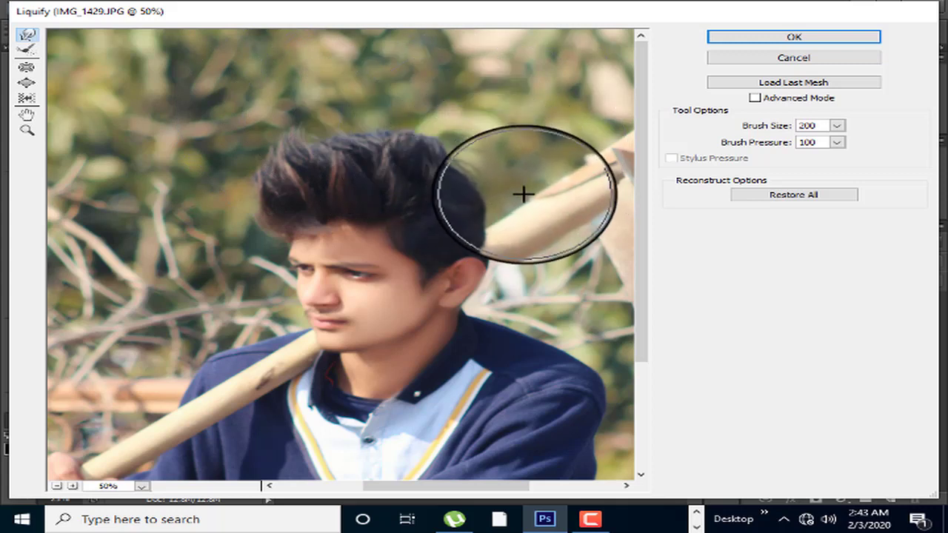
key("bracketleft")
mouse_move(429, 136)
left_mouse_down()
mouse_move(453, 156)
mouse_move(338, 201)
mouse_move(320, 238)
left_mouse_up()
key("bracketright")
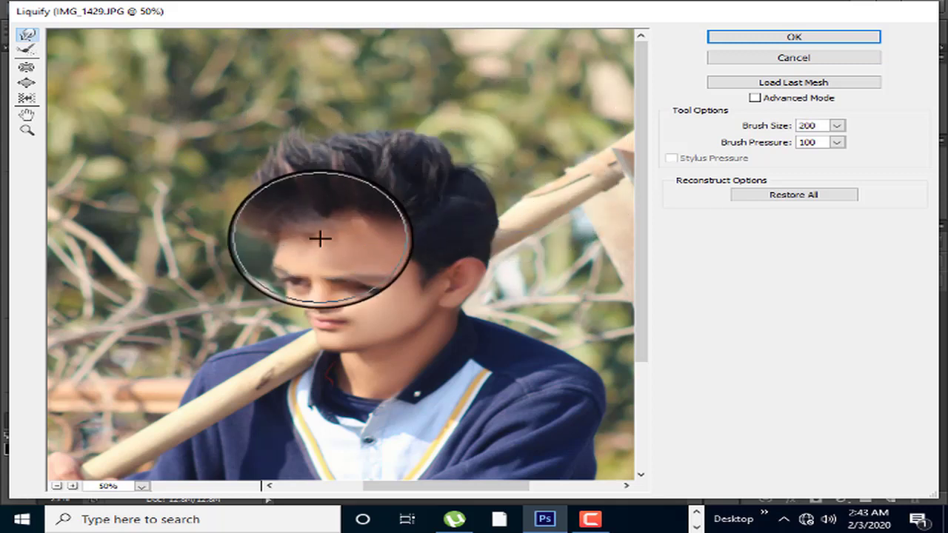
key("bracketleft")
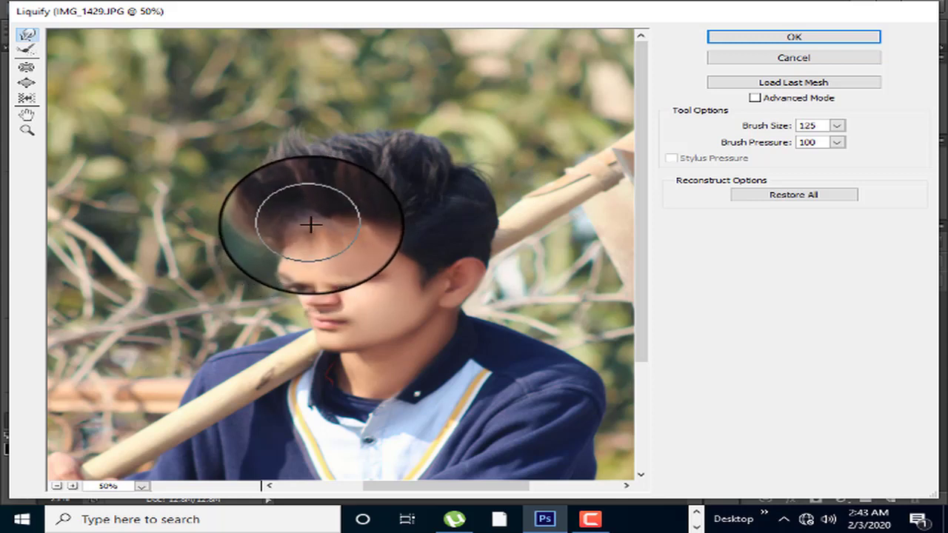
mouse_move(313, 224)
left_mouse_down()
mouse_move(332, 208)
mouse_move(313, 110)
left_mouse_up()
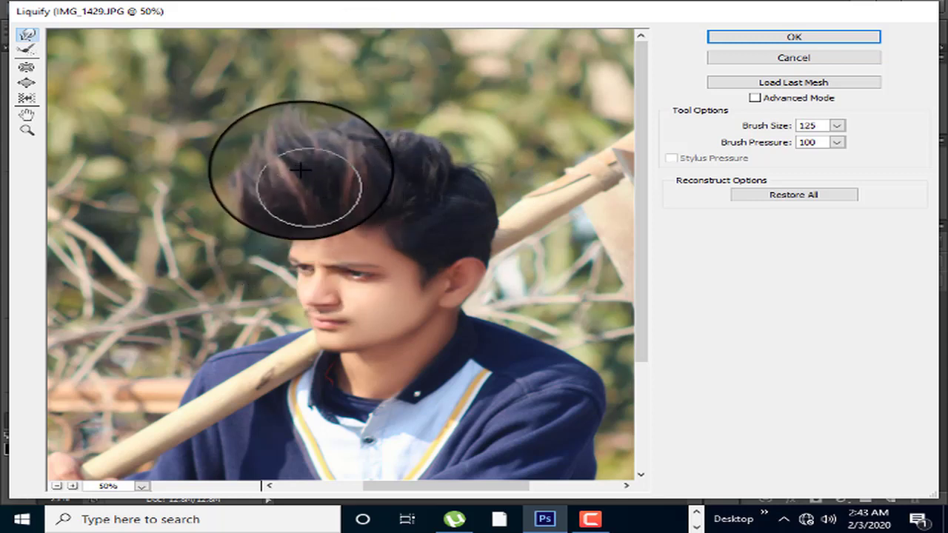
key("bracketright")
key("bracketright")
mouse_move(297, 173)
left_mouse_down()
mouse_move(282, 112)
mouse_move(226, 228)
left_mouse_up()
Step: Resize the warp brush between 175 and 500 and push the top-left and top hair upward
key("bracketright")
key("bracketright")
key("bracketright")
key("bracketright")
key("bracketright")
key("bracketright")
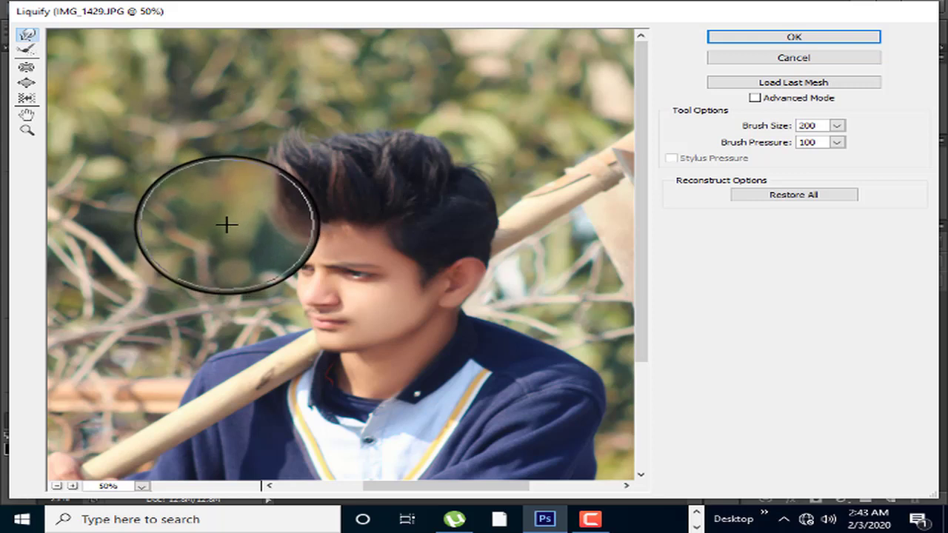
key("bracketleft")
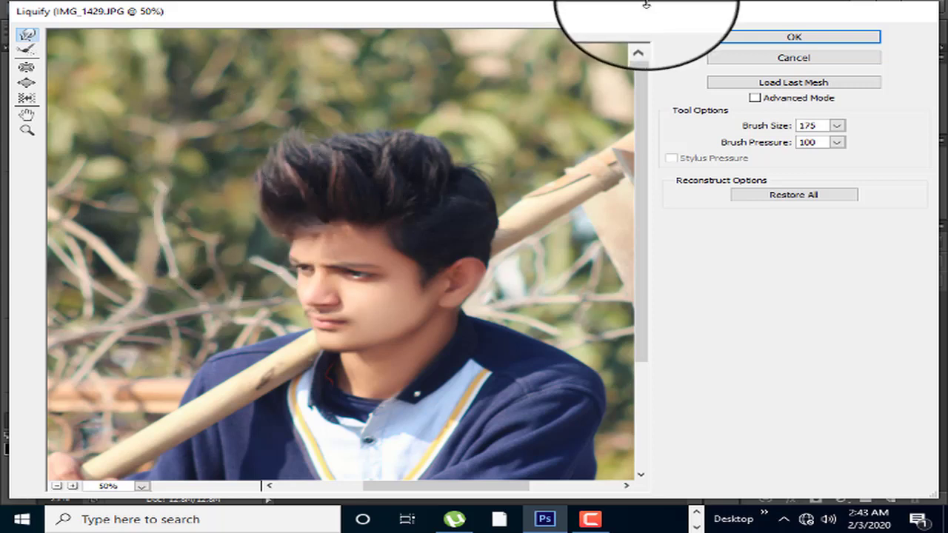
key("bracketright")
key("bracketright")
key("bracketright")
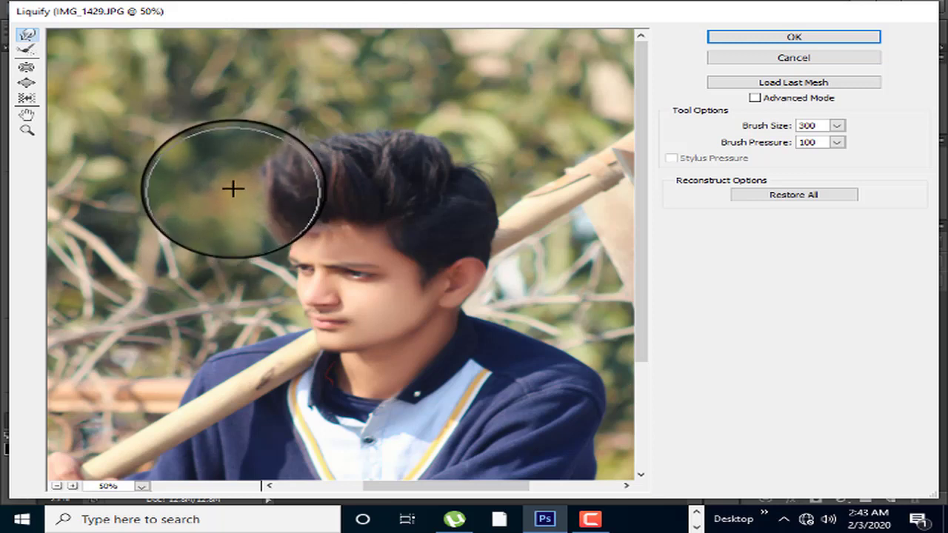
left_click_drag(195, 207, 370, 10)
key("bracketright")
key("bracketright")
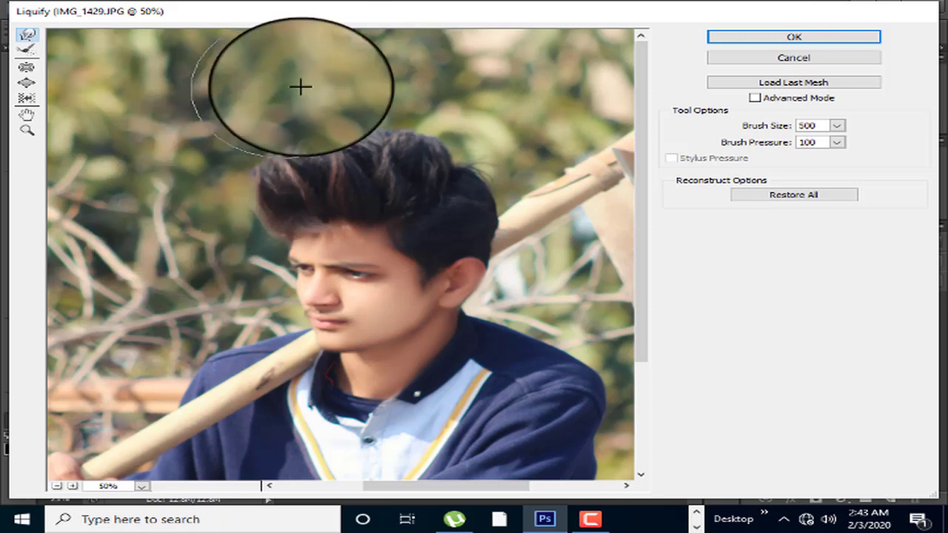
key("bracketright")
key("bracketright")
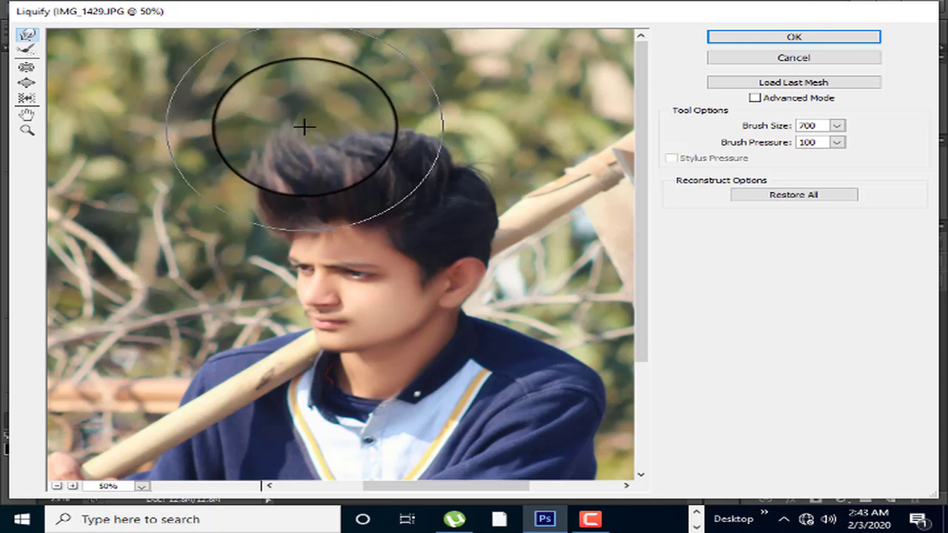
key("bracketleft")
key("bracketleft")
key("bracketleft")
key("bracketleft")
key("bracketleft")
key("bracketleft")
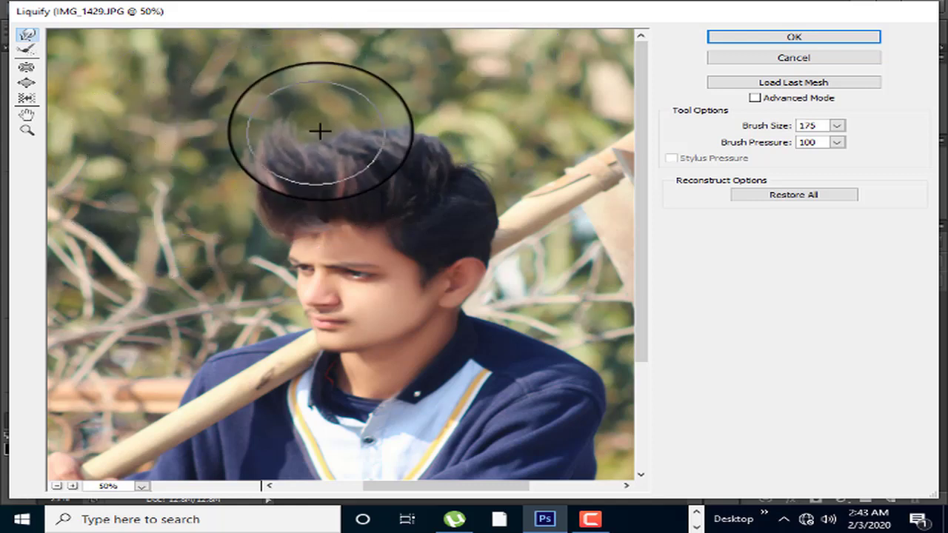
key("bracketleft")
key("bracketleft")
key("bracketleft")
key("bracketleft")
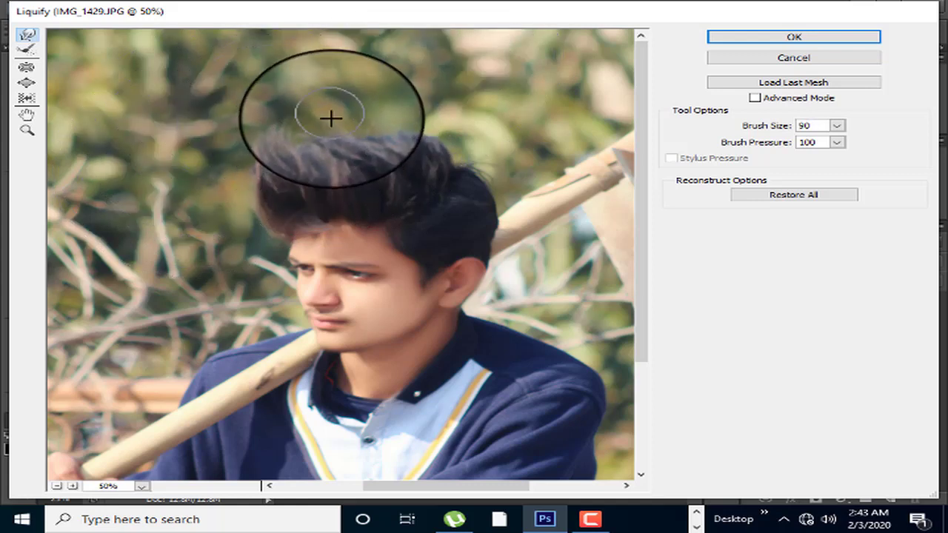
key("bracketleft")
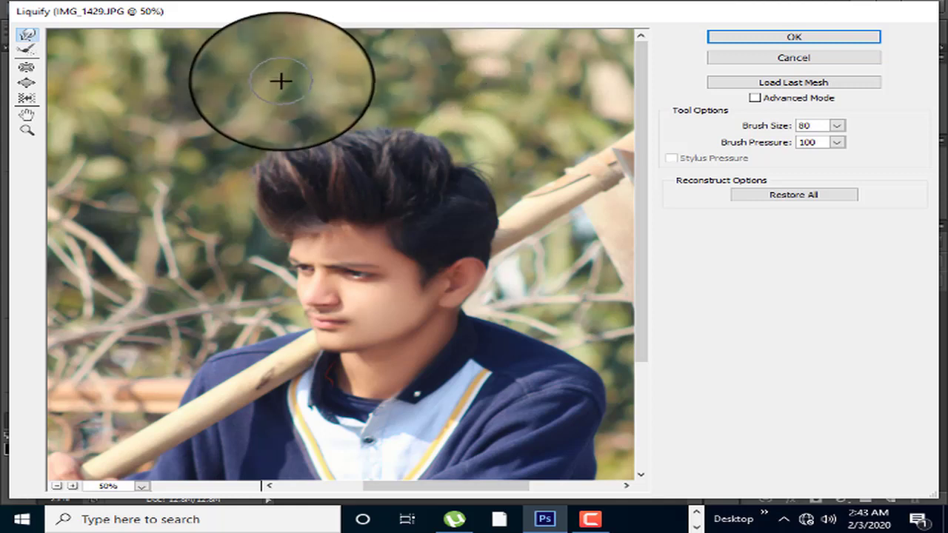
key("bracketright")
key("bracketright")
Step: Undo the face warps and a failed push of the back hair over the handle
key("bracketright")
key("bracketright")
left_click_drag(327, 215, 327, 163)
key("ctrl+z")
key("bracketright")
key("bracketright")
key("bracketright")
key("bracketright")
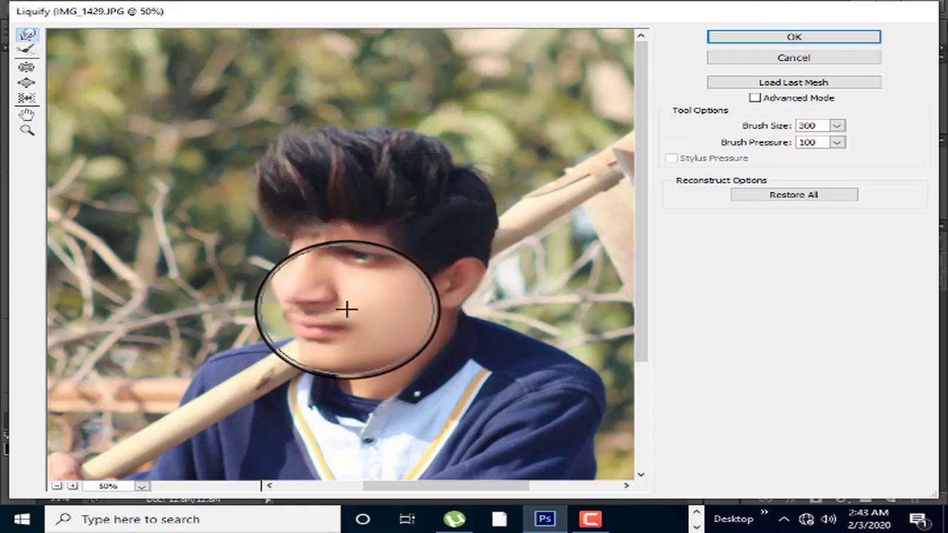
key("bracketright")
key("ctrl+z")
key("bracketleft")
key("bracketleft")
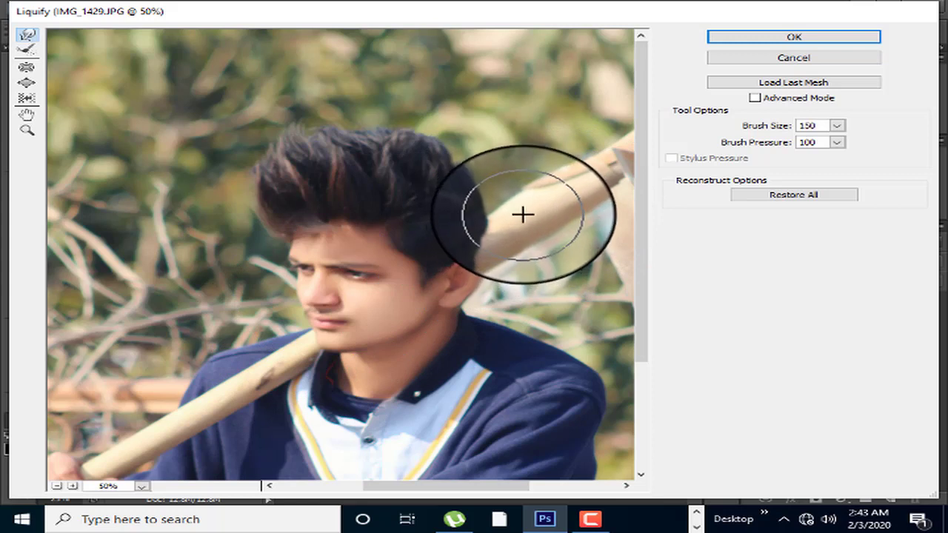
left_click_drag(522, 212, 468, 227)
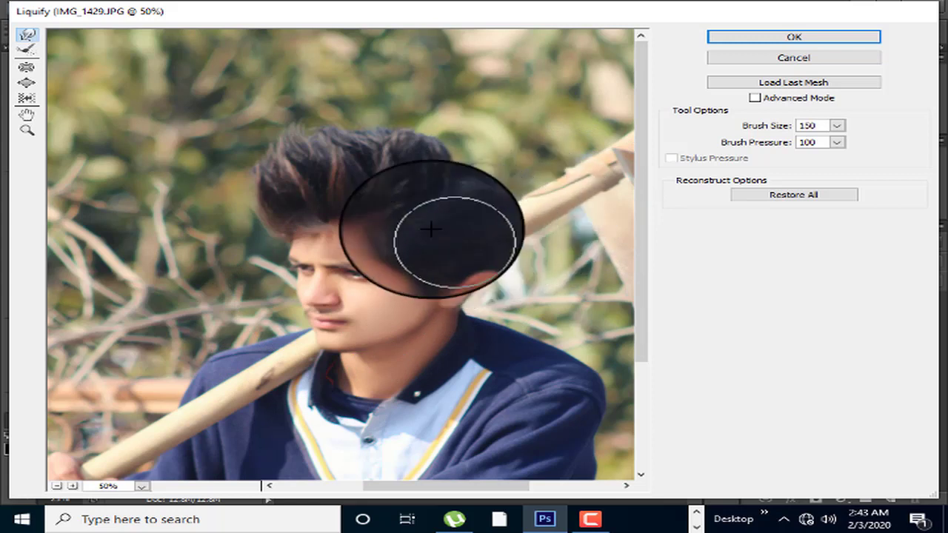
key("ctrl+z")
key("bracketleft")
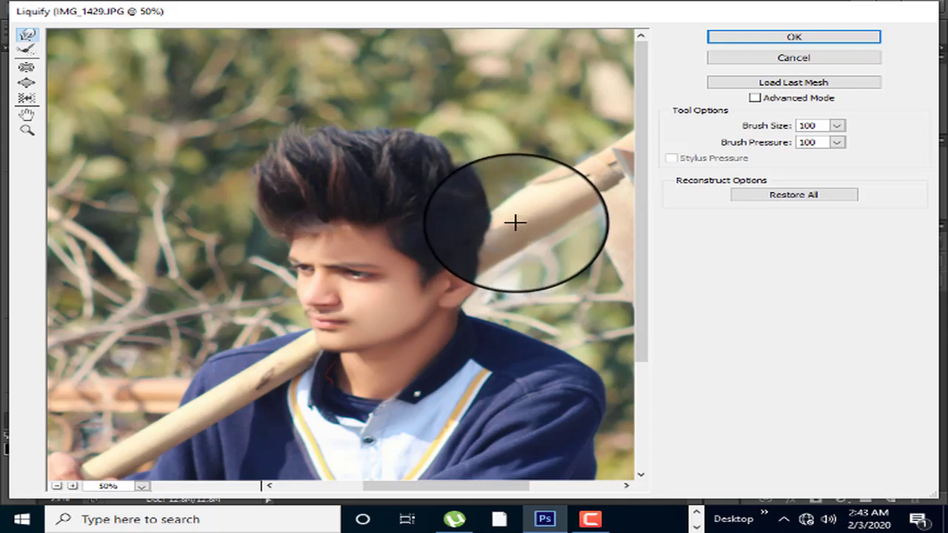
Step: Adjust the warp brush size for further hair reshaping
key("bracketright")
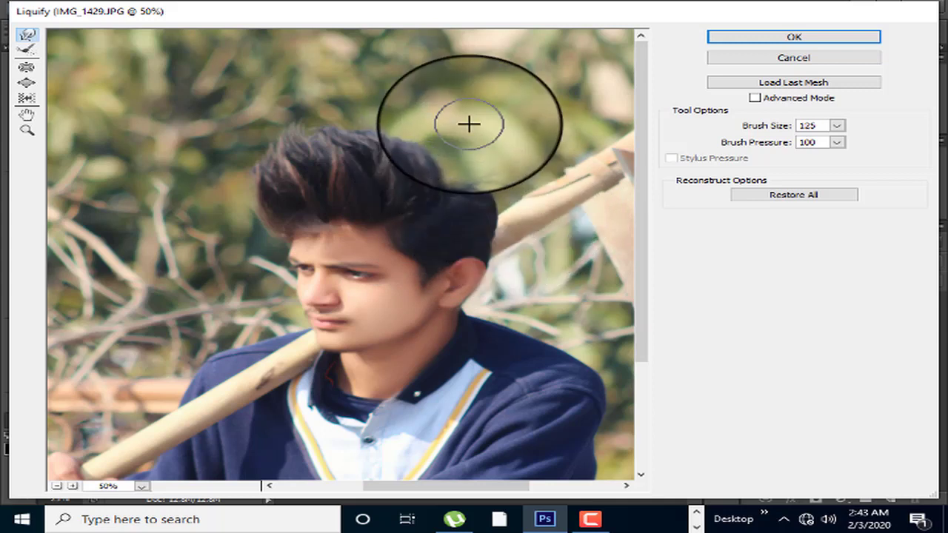
key("bracketright")
key("bracketright")
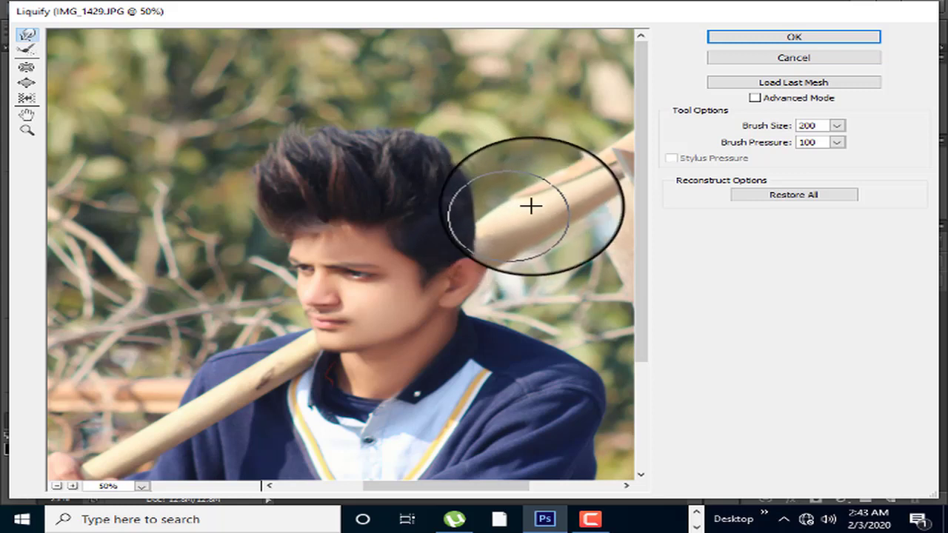
key("bracketright")
key("bracketright")
key("bracketright")
key("bracketright")
key("bracketright")
key("bracketright")
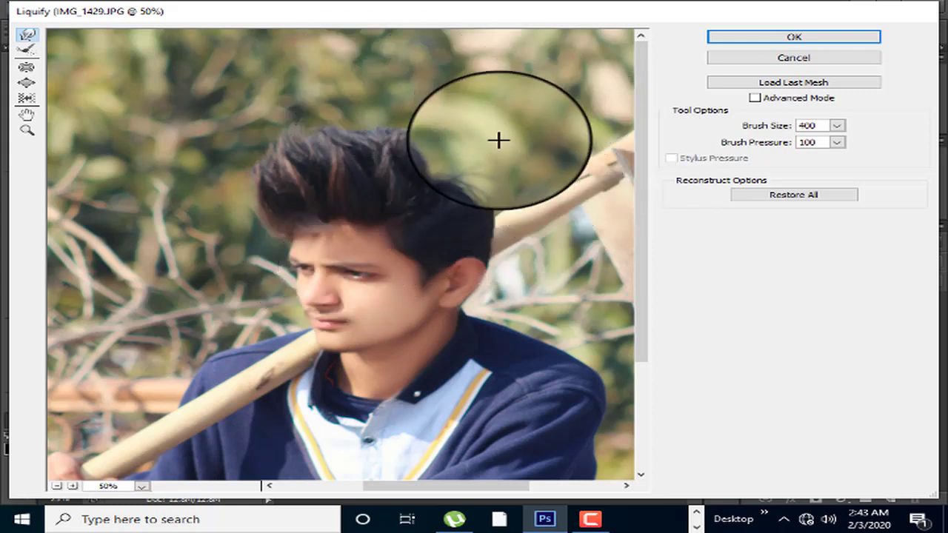
key("bracketleft")
key("bracketleft")
key("bracketleft")
key("bracketright")
key("bracketright")
key("bracketright")
key("bracketleft")
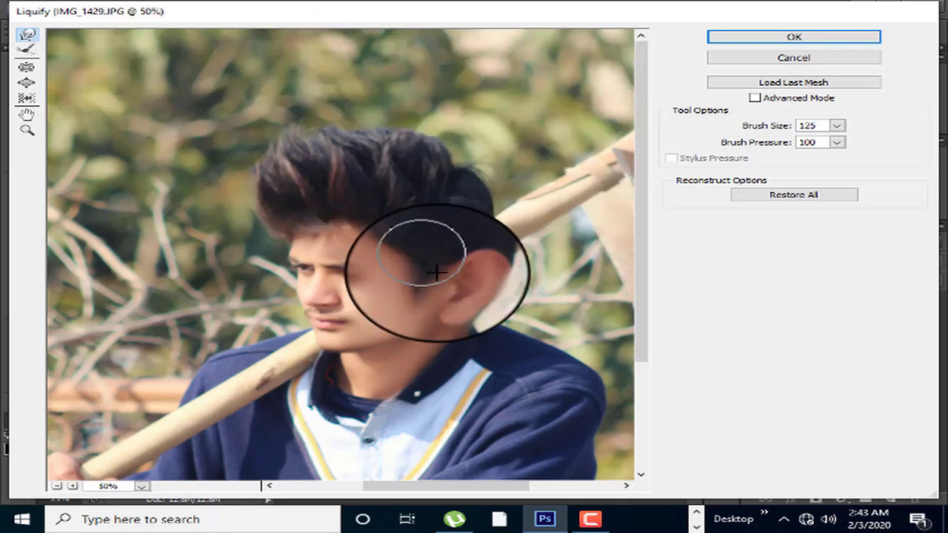
Step: Apply the Liquify reshaping and check the result at different zoom levels
left_click(782, 42)
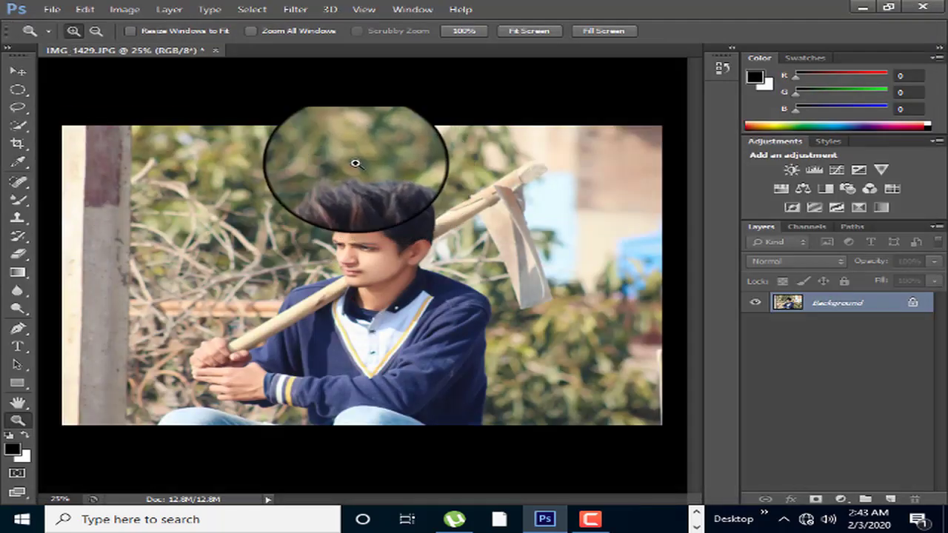
right_click(362, 166)
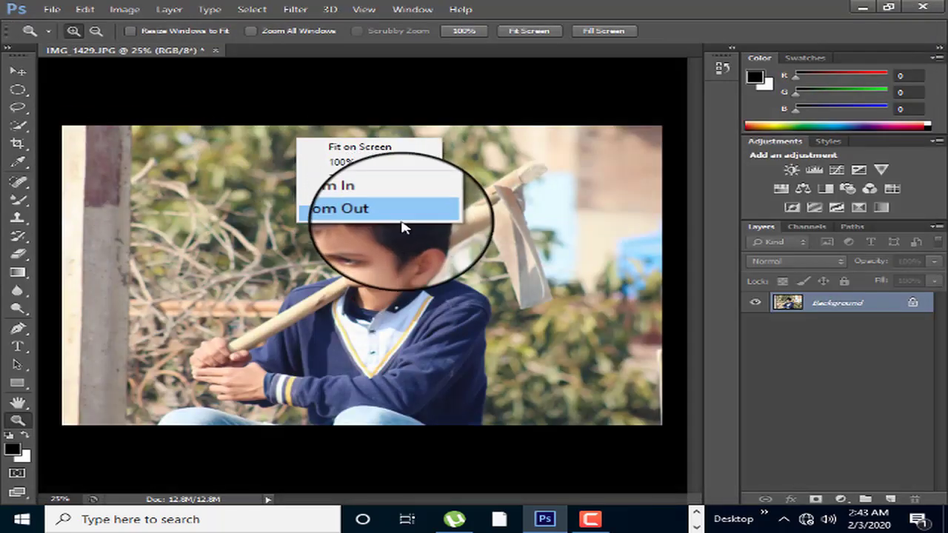
left_click(406, 207)
right_click(348, 204)
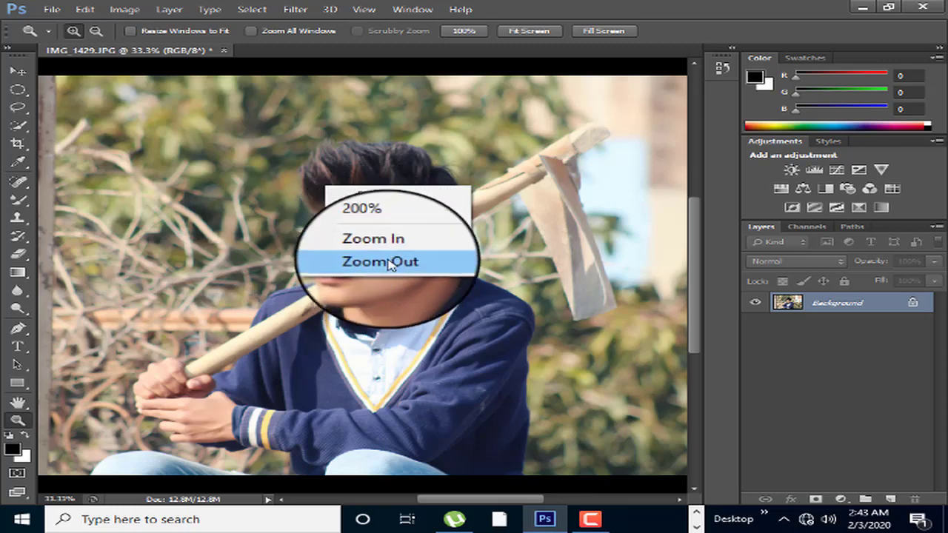
left_click(349, 264)
right_click(322, 164)
left_click(376, 208)
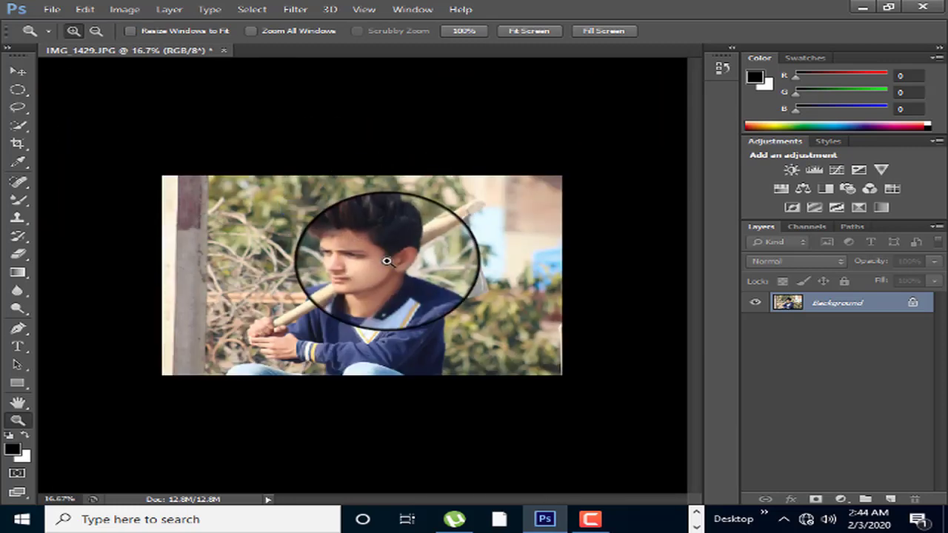
left_click(409, 230)
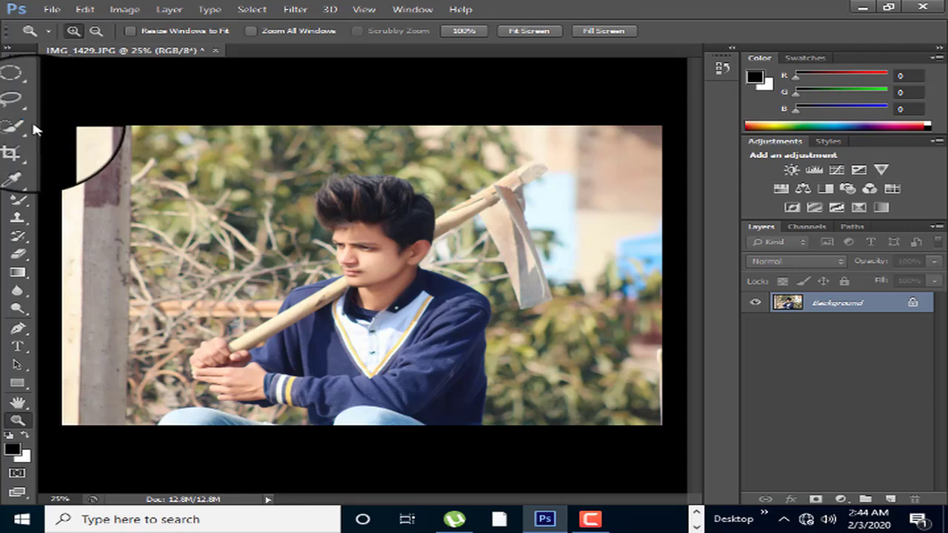
Step: Save the portrait as JPEG over IMG_1429.jpg at Maximum quality 12
key("ctrl+shift+s")
left_click(511, 331)
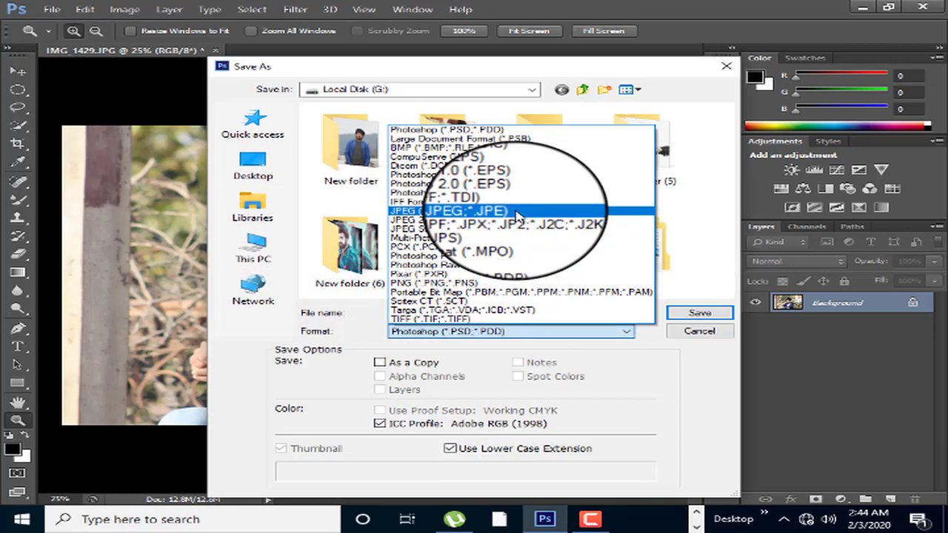
left_click(516, 214)
left_click(693, 314)
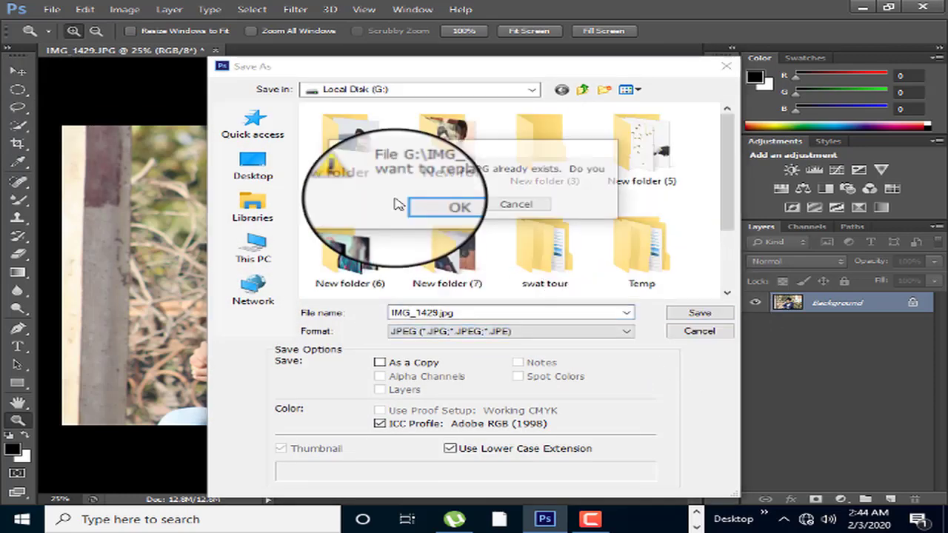
left_click(453, 216)
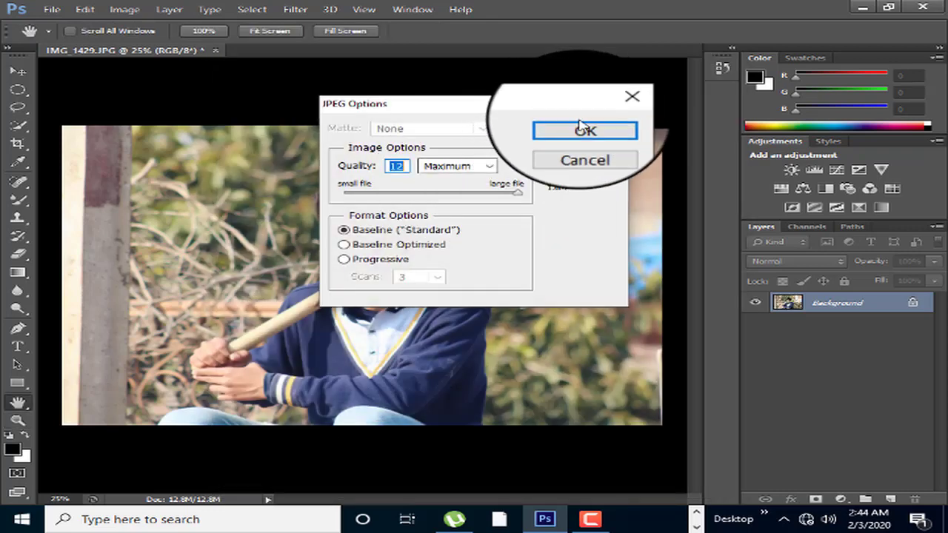
key("z")
left_click(581, 127)
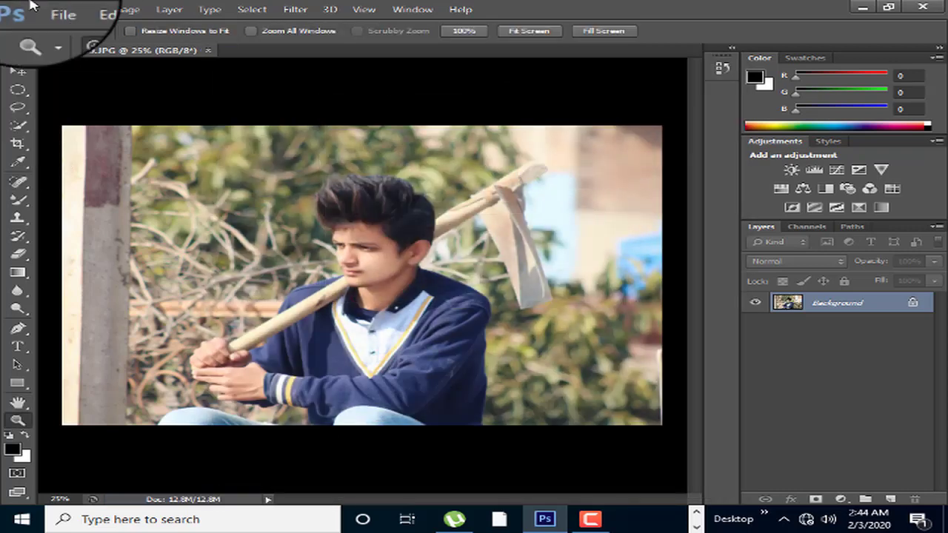
Step: Close the finished portrait and open IMG_1429.JPG in Camera Raw
left_click(209, 50)
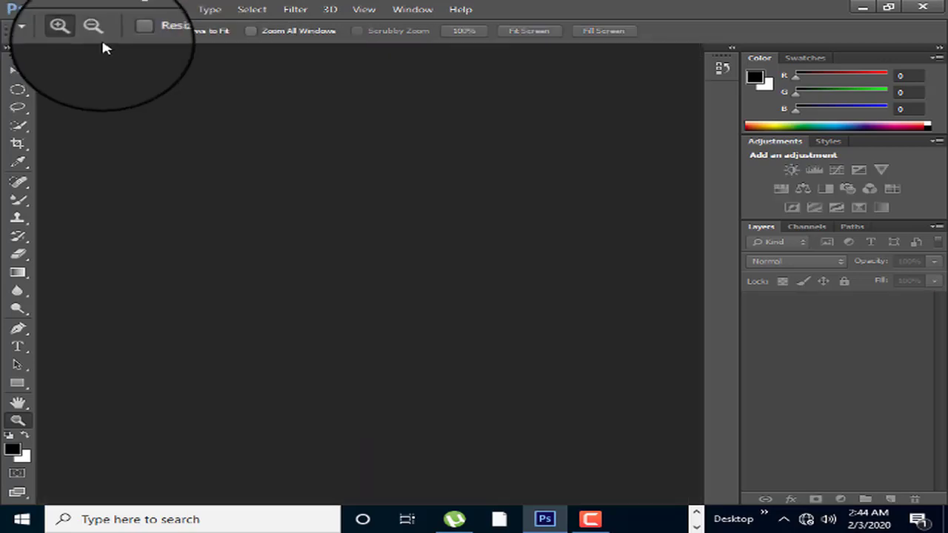
left_click(51, 8)
left_click(45, 36)
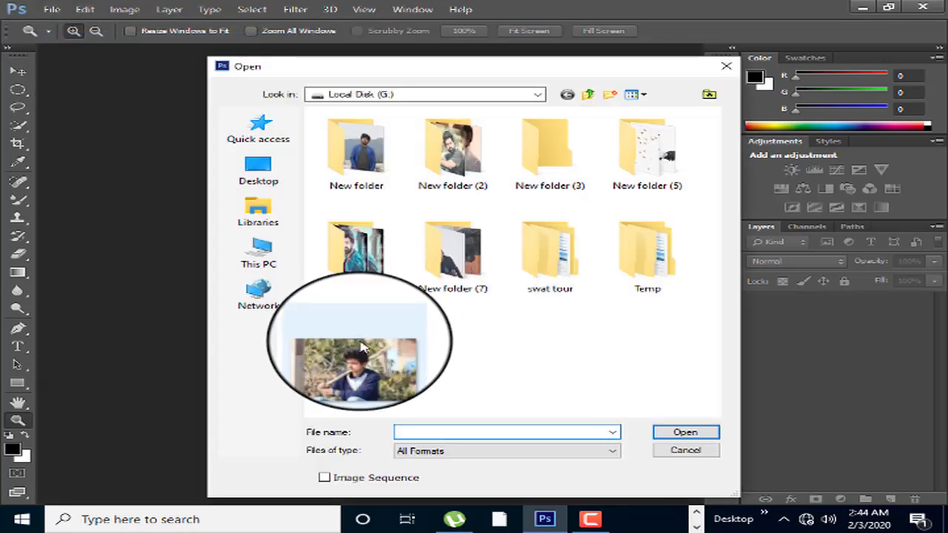
left_click(361, 333)
double_click(361, 334)
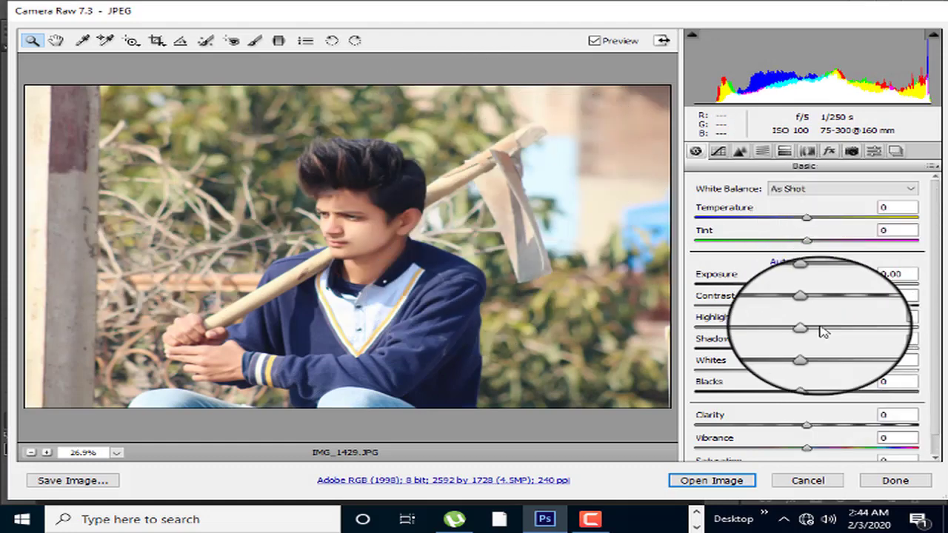
Step: Tune highlights, whites, shadows and blacks, settling Shadows at +41 and Blacks at +8
left_click_drag(820, 326, 851, 327)
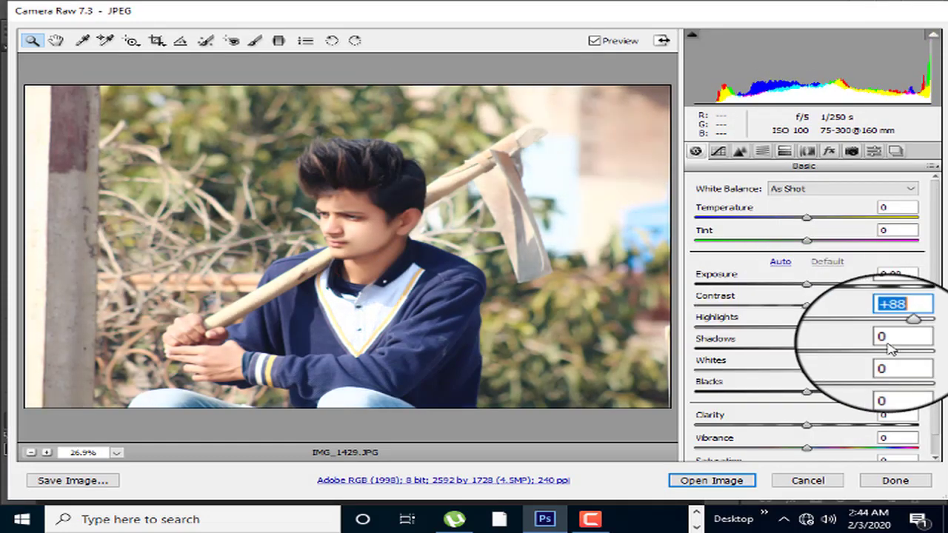
mouse_move(831, 362)
left_mouse_down()
mouse_move(822, 373)
mouse_move(850, 361)
mouse_move(902, 368)
left_mouse_up()
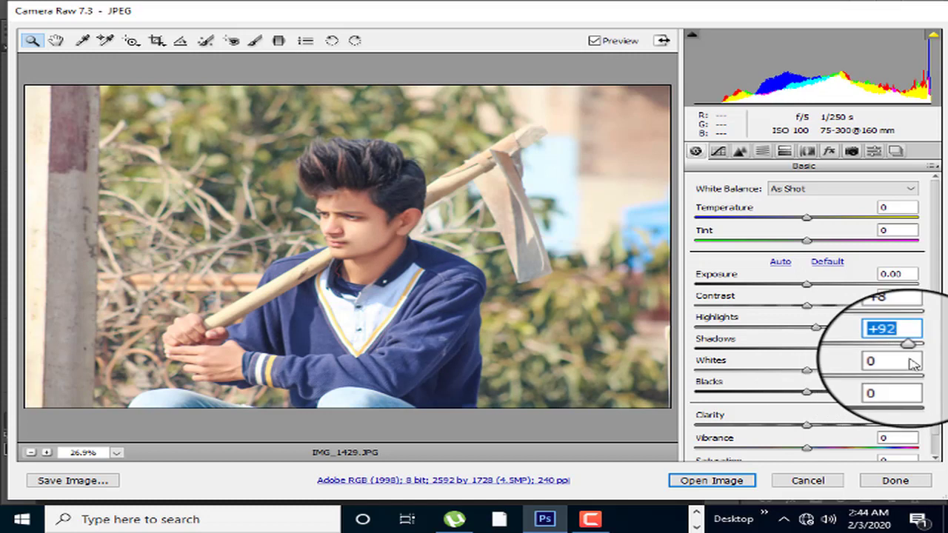
left_click_drag(817, 377, 798, 375)
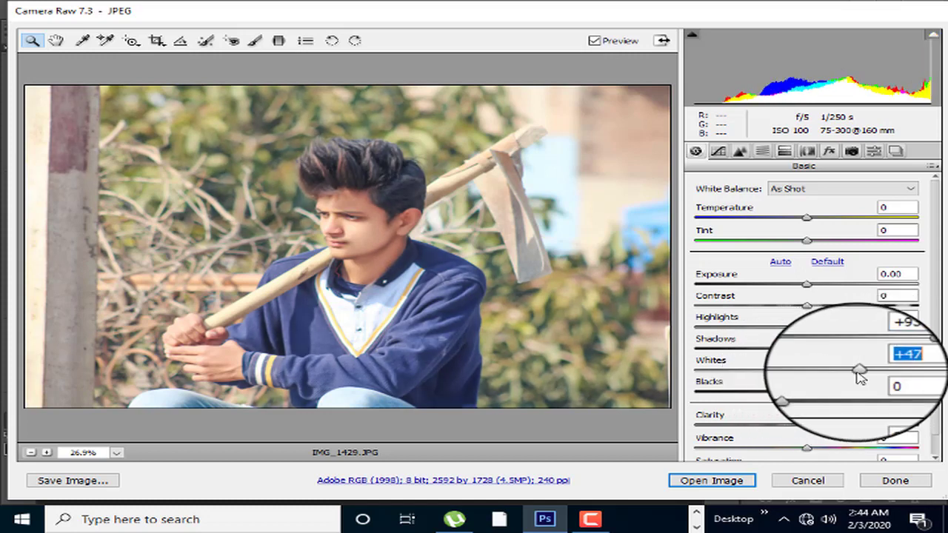
mouse_move(859, 392)
left_mouse_down()
mouse_move(832, 393)
mouse_move(872, 428)
mouse_move(802, 427)
left_mouse_up()
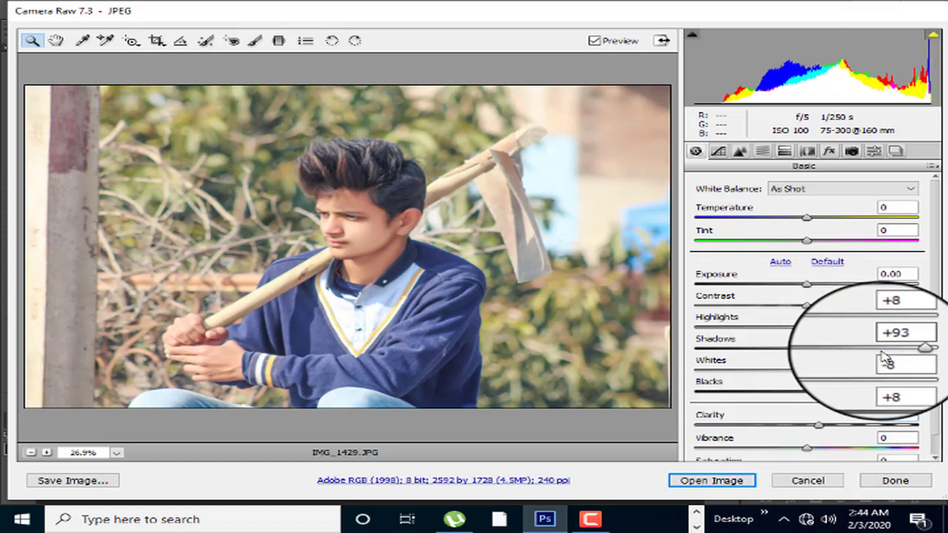
left_click_drag(909, 348, 850, 361)
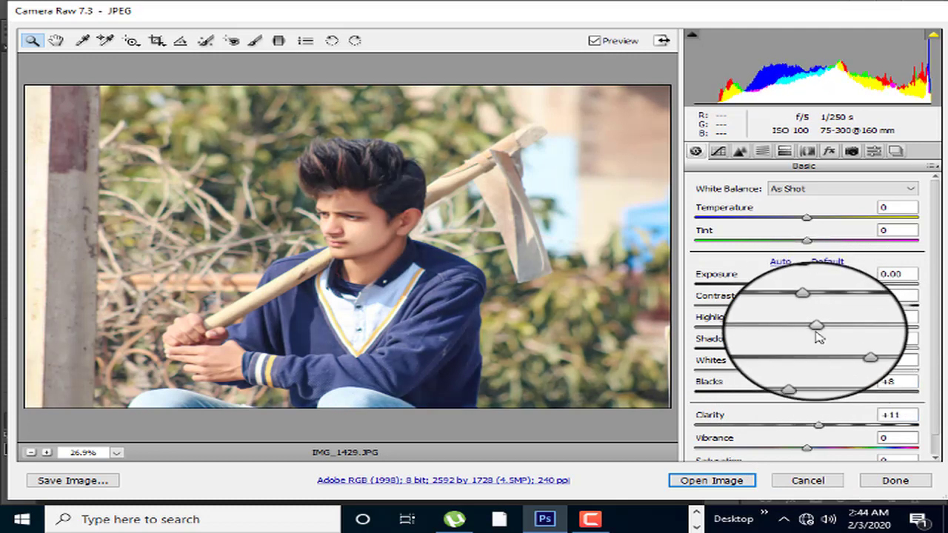
mouse_move(808, 391)
left_mouse_down()
mouse_move(787, 393)
mouse_move(828, 389)
mouse_move(815, 391)
left_mouse_up()
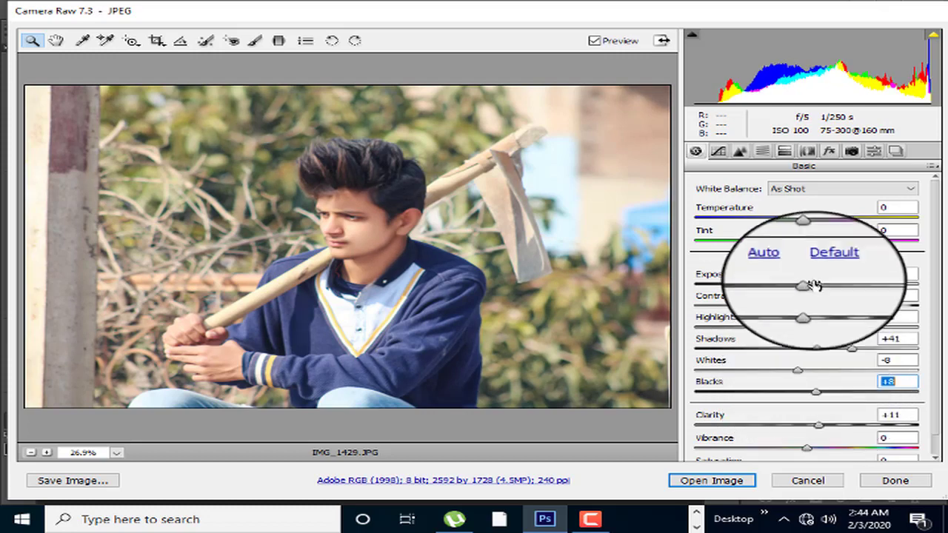
Step: Raise Exposure to +0.20, cool Temperature to -1 and boost the photo's vibrance
left_click_drag(814, 290, 813, 290)
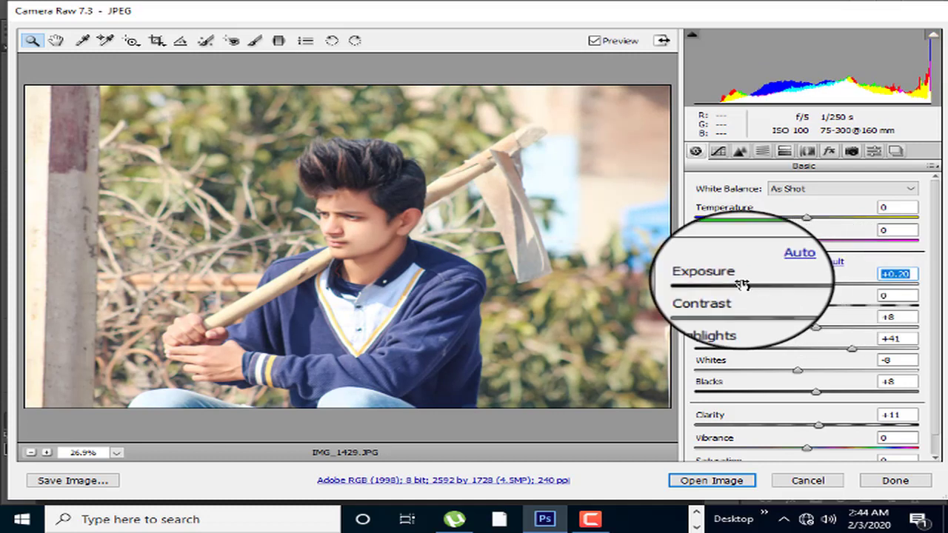
left_click_drag(805, 217, 794, 220)
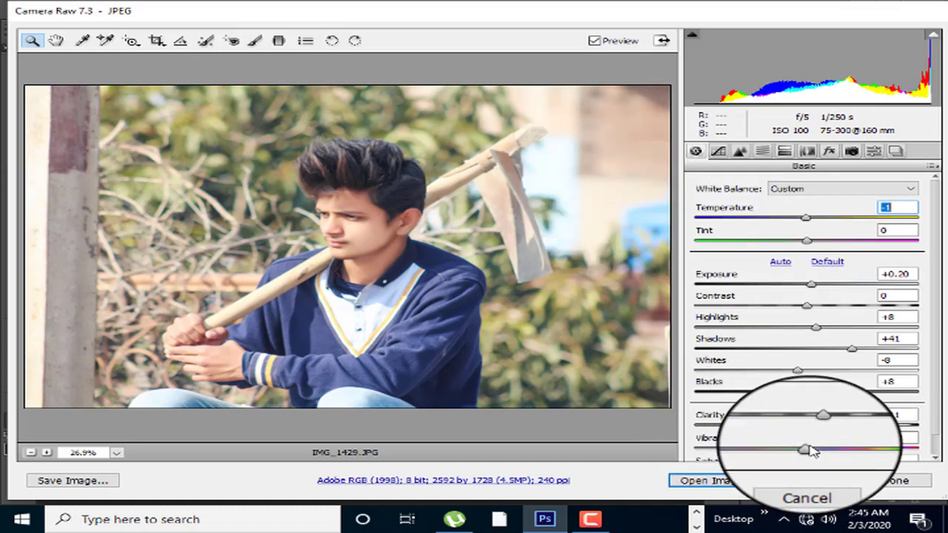
left_click_drag(817, 453, 846, 449)
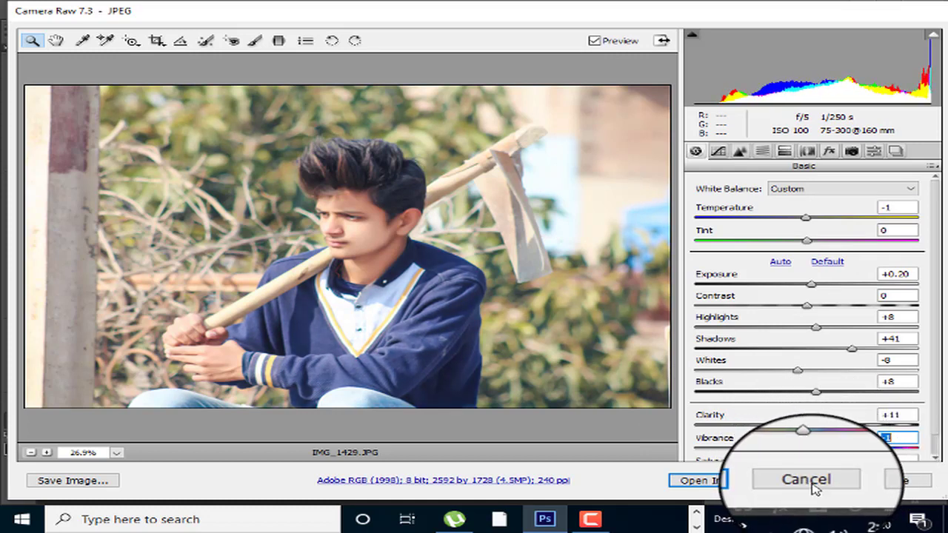
Step: Shift the Greens hue, saturation and luminance in the HSL/Grayscale panel
left_click(761, 151)
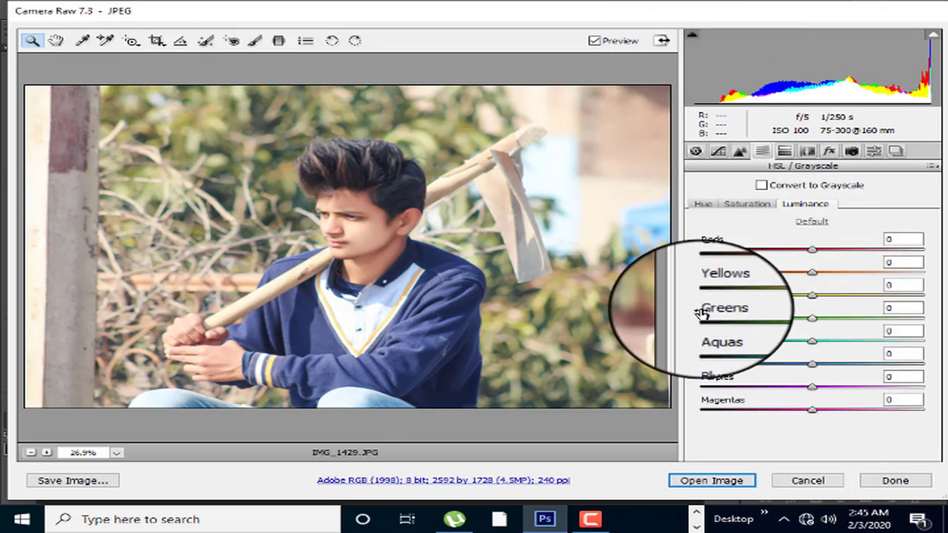
left_click(703, 204)
left_click_drag(808, 316, 902, 318)
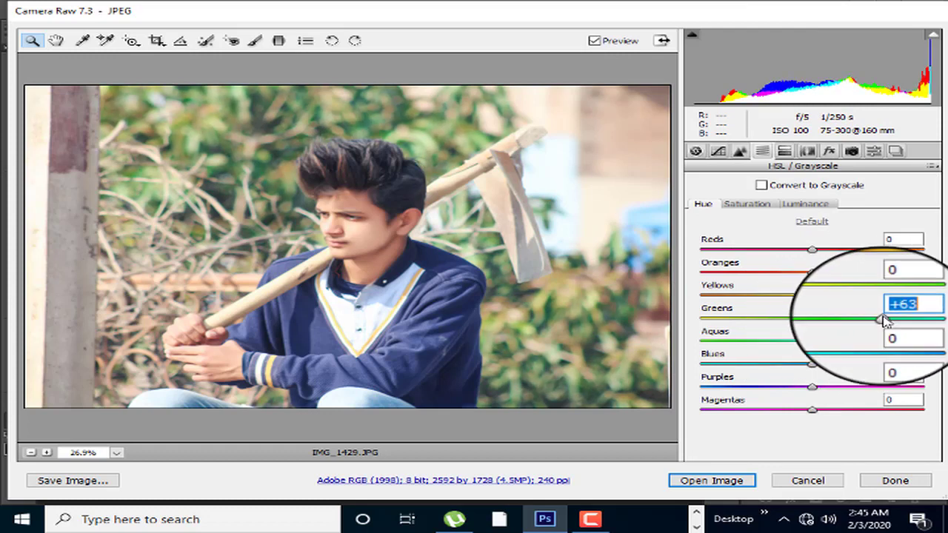
left_click(746, 203)
left_click_drag(811, 318, 925, 320)
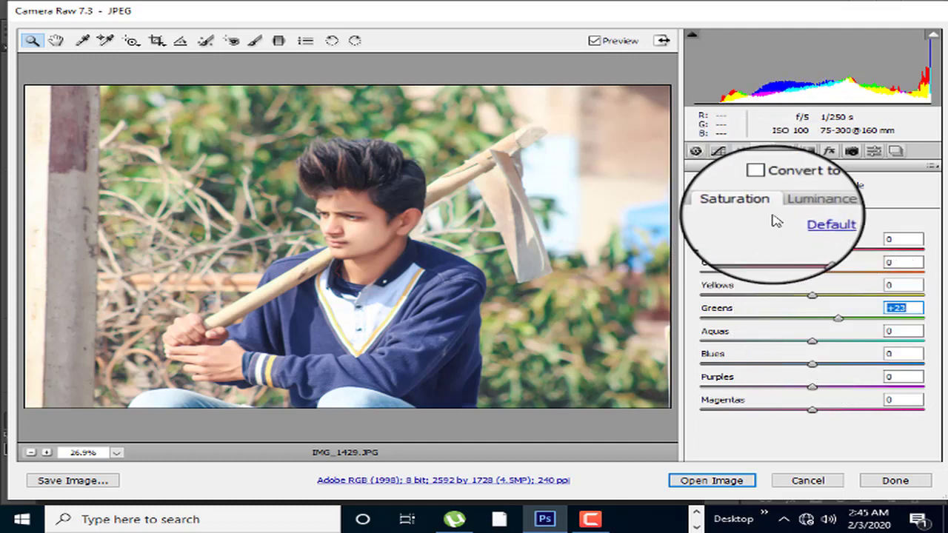
left_click(803, 204)
left_click_drag(811, 315, 878, 316)
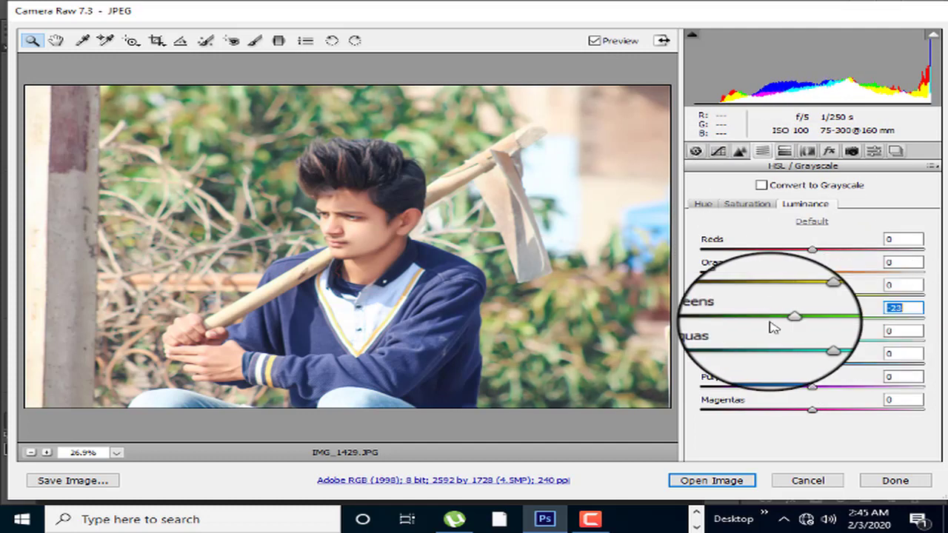
left_click_drag(770, 324, 813, 326)
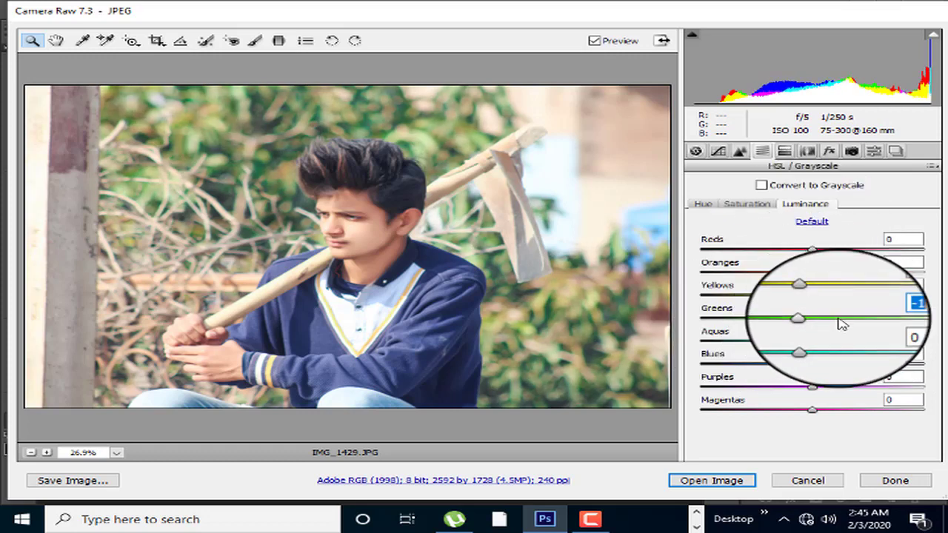
Step: Settle Greens saturation at +18 and open the image in Photoshop
left_click(700, 204)
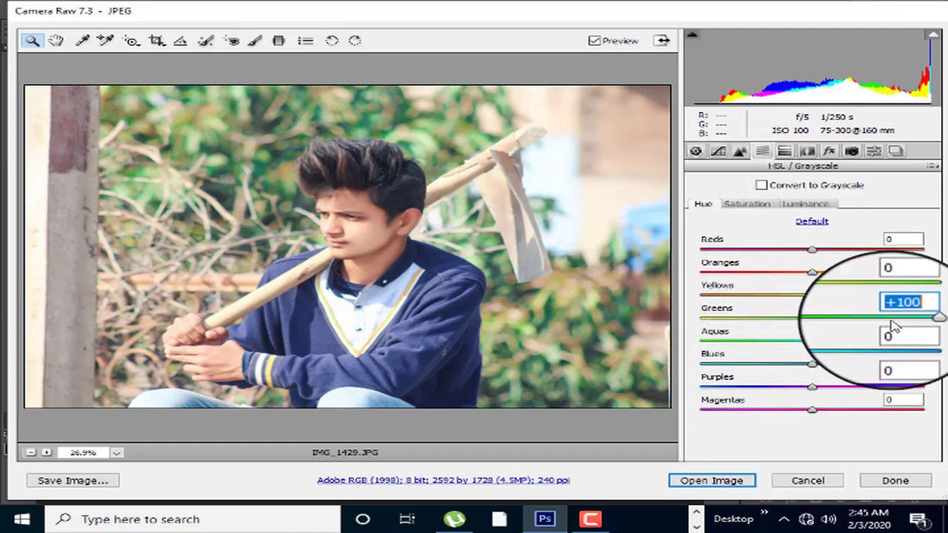
left_click(749, 205)
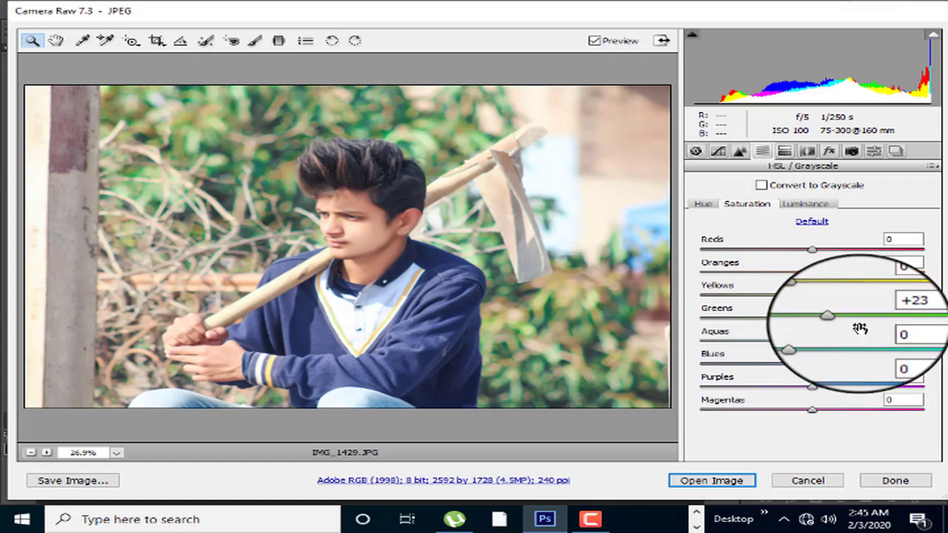
mouse_move(859, 316)
left_mouse_down()
mouse_move(920, 317)
mouse_move(814, 317)
left_mouse_up()
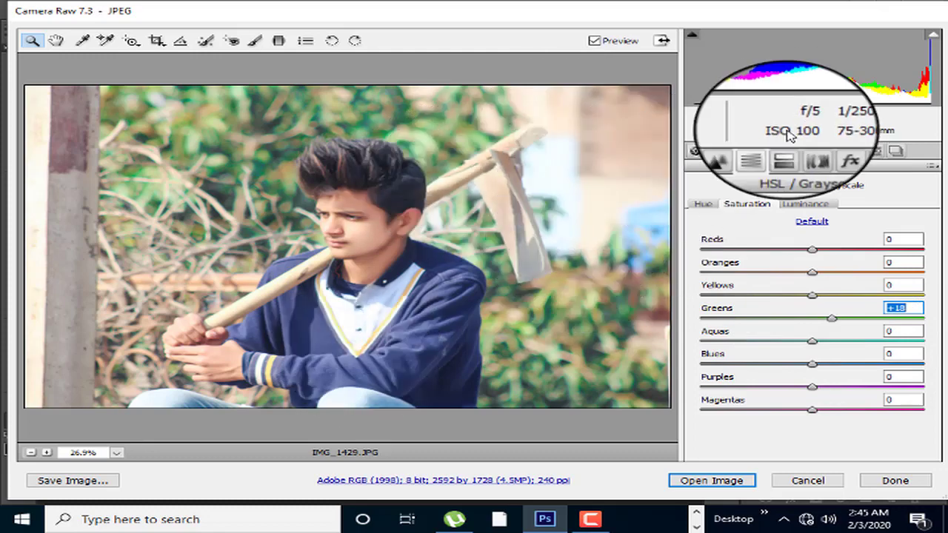
left_click(703, 482)
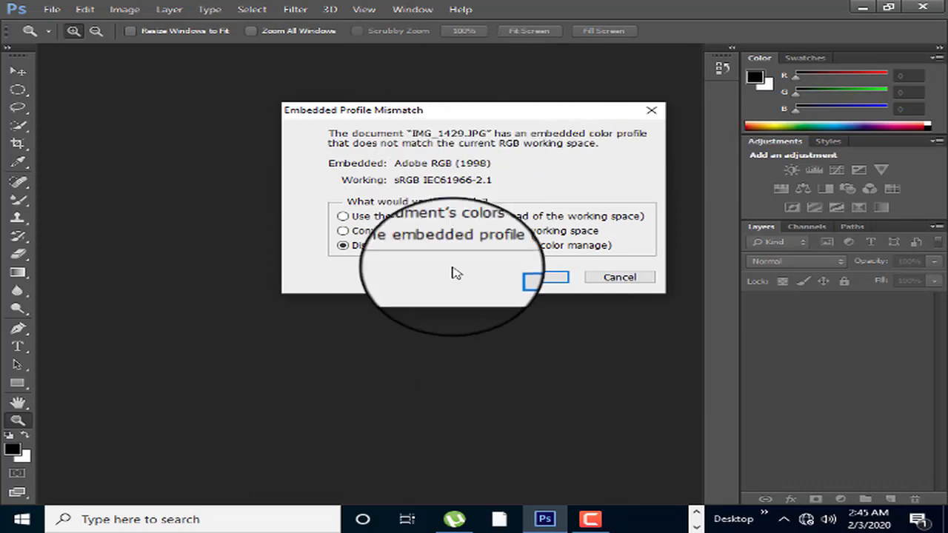
Step: Open IMG_1429.JPG using its embedded Adobe RGB (1998) profile, and zoom the canvas to 25%
left_click(342, 216)
left_click(553, 277)
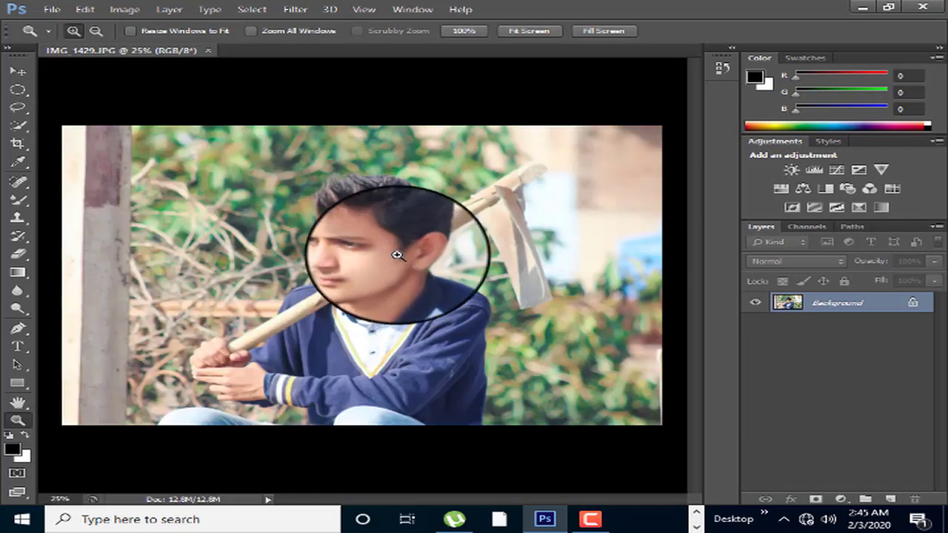
right_click(347, 193)
left_click(450, 265)
left_click(417, 274)
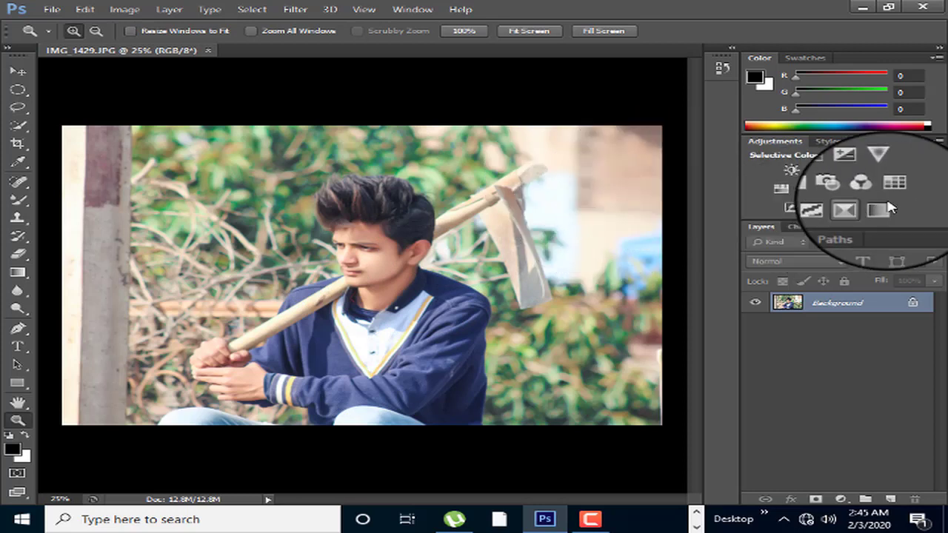
Step: Create Selective Color 1 with Whites set to Cyan -9 and Magenta -18 (Relative)
left_click(858, 210)
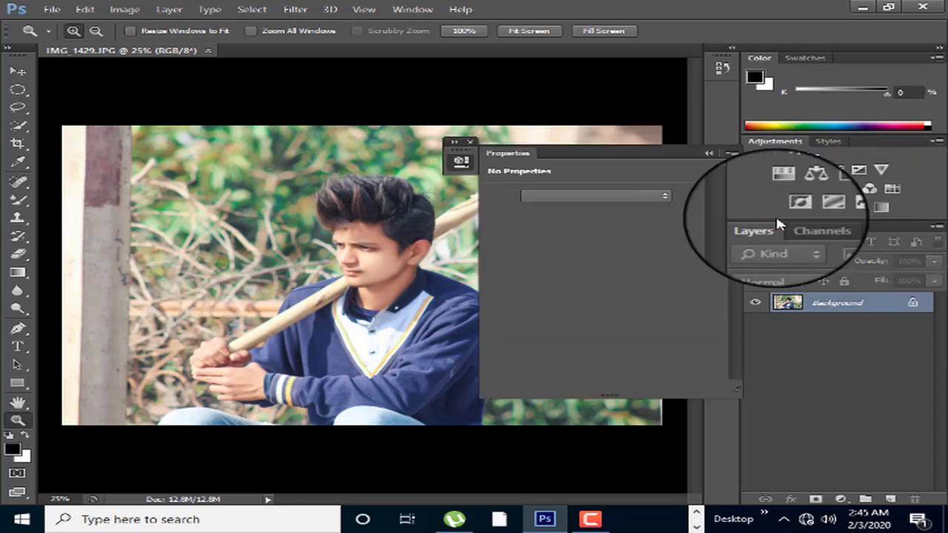
left_click(565, 213)
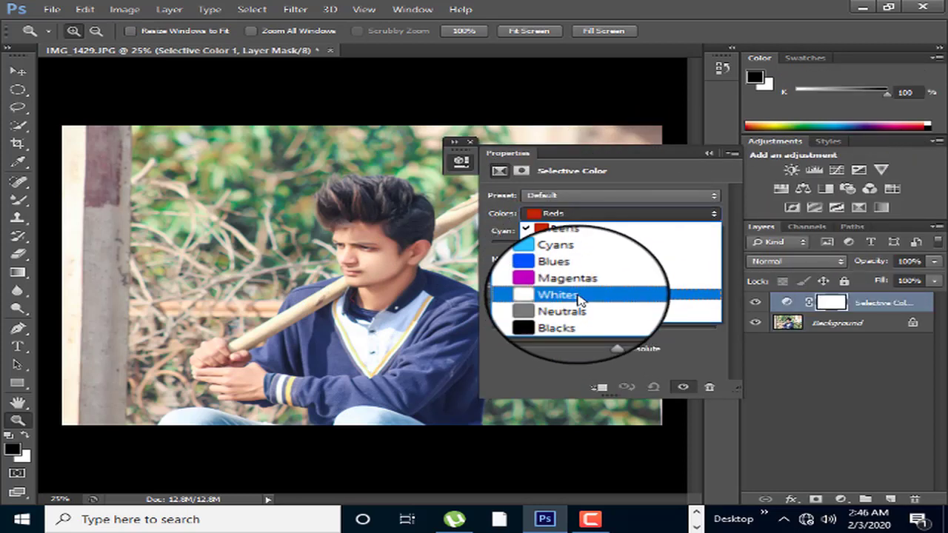
left_click(575, 296)
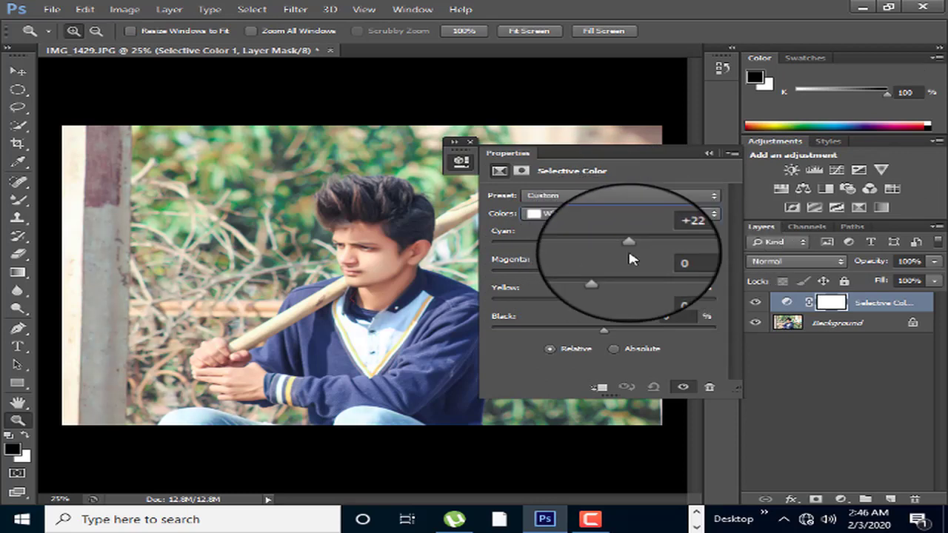
left_click_drag(652, 246, 629, 247)
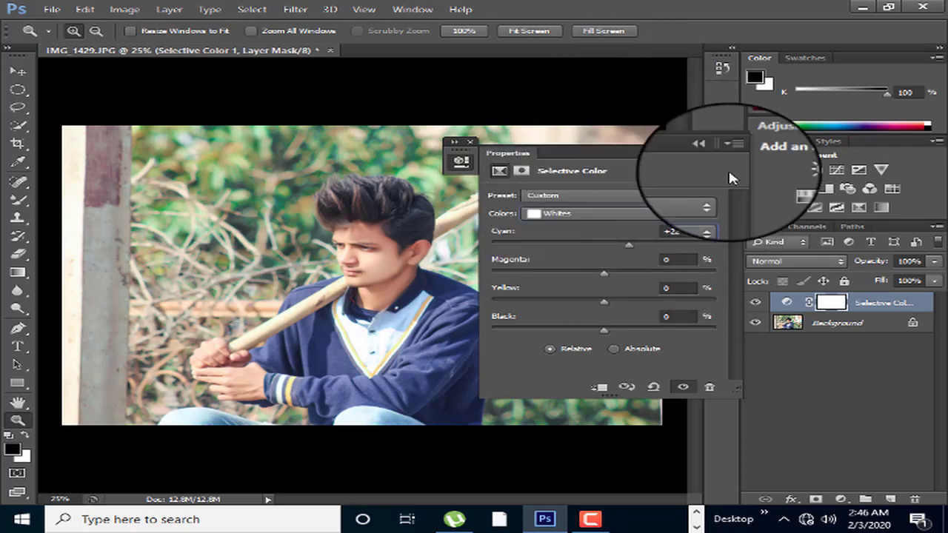
left_click_drag(597, 156, 799, 222)
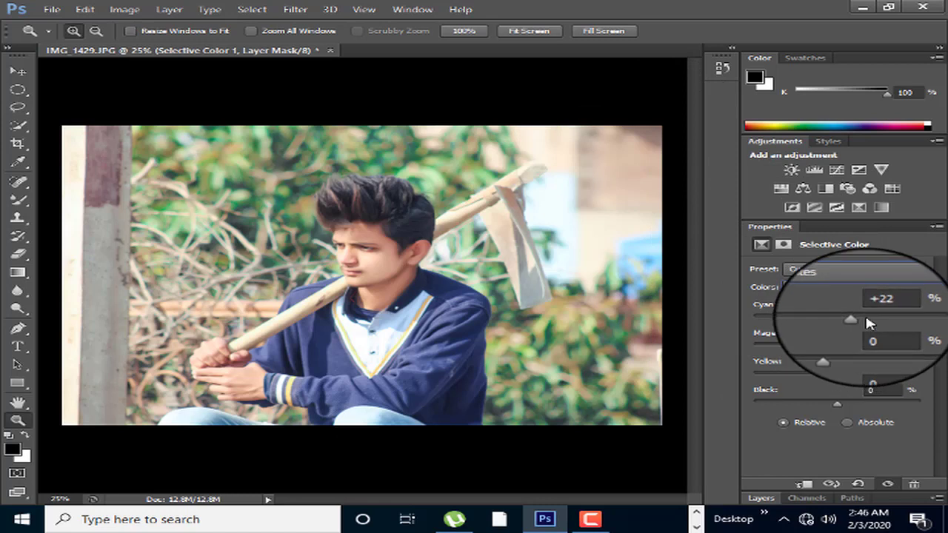
mouse_move(856, 316)
left_mouse_down()
mouse_move(921, 316)
mouse_move(857, 316)
left_mouse_up()
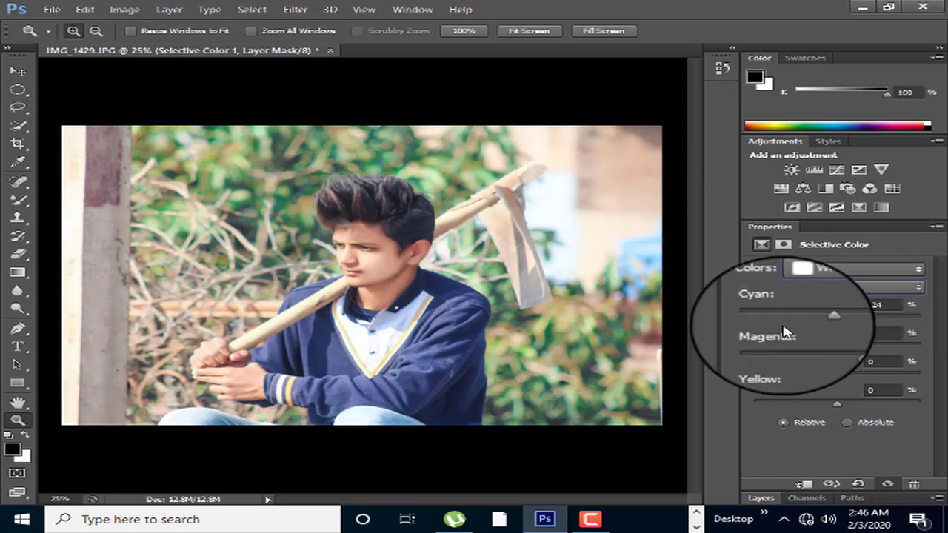
mouse_move(755, 322)
left_mouse_down()
mouse_move(852, 315)
mouse_move(839, 317)
left_mouse_up()
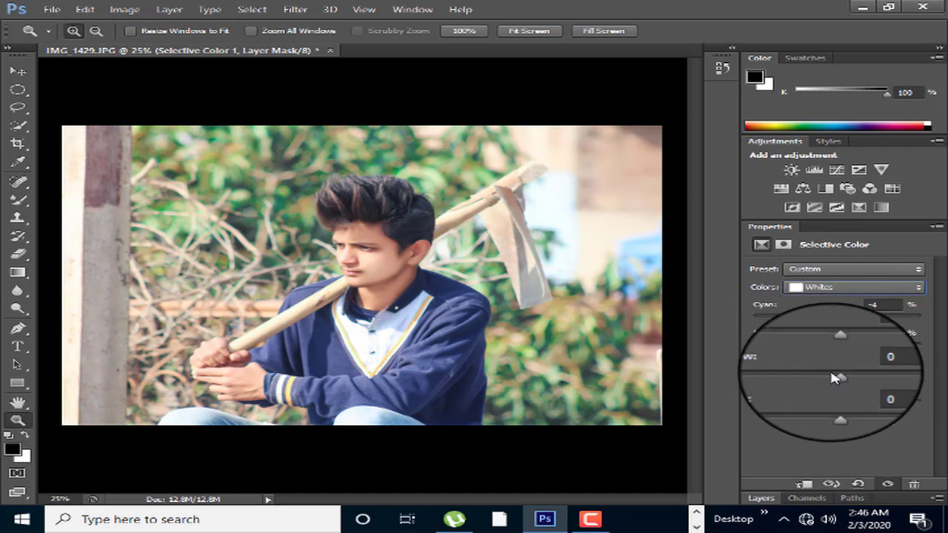
mouse_move(835, 377)
left_mouse_down()
mouse_move(802, 349)
mouse_move(782, 350)
mouse_move(832, 368)
left_mouse_up()
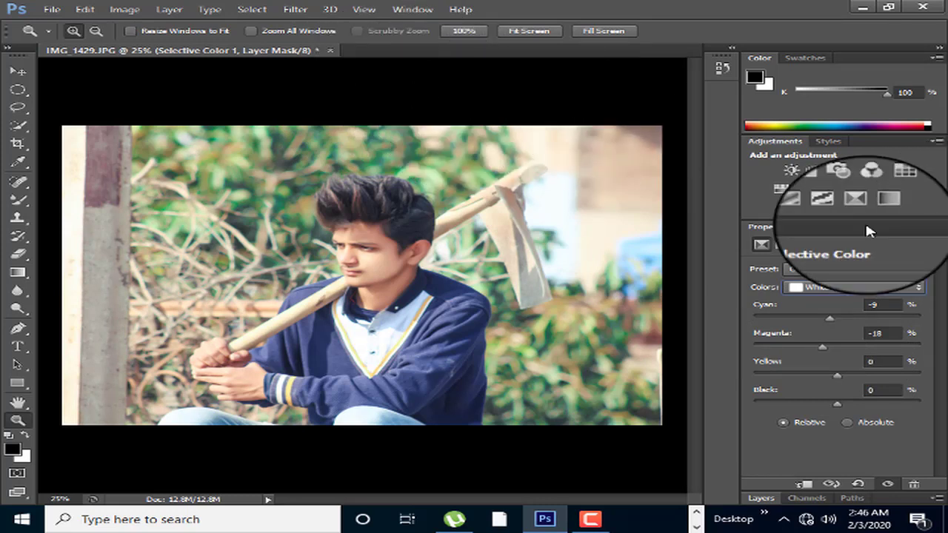
left_click_drag(867, 229, 598, 233)
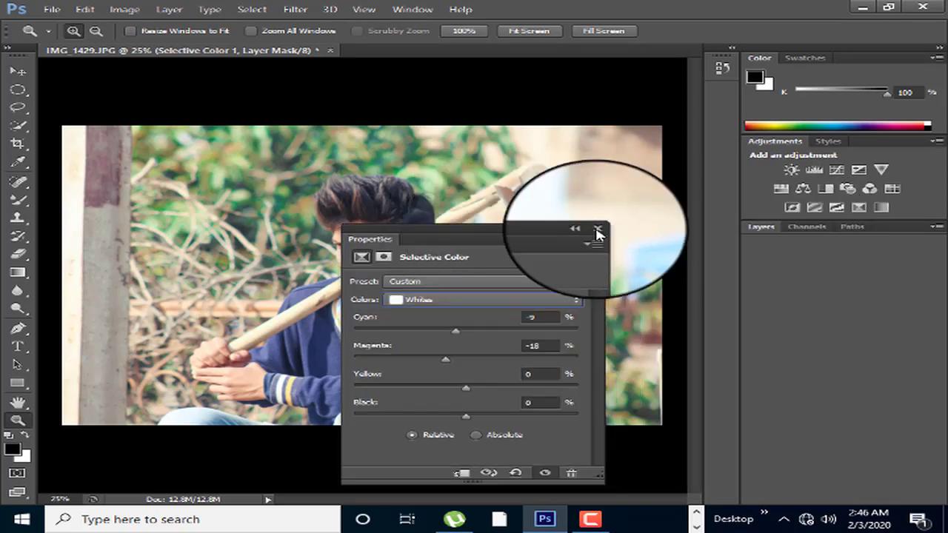
Step: Add a Vibrance adjustment layer with Vibrance +5 and Saturation +9
left_click(596, 230)
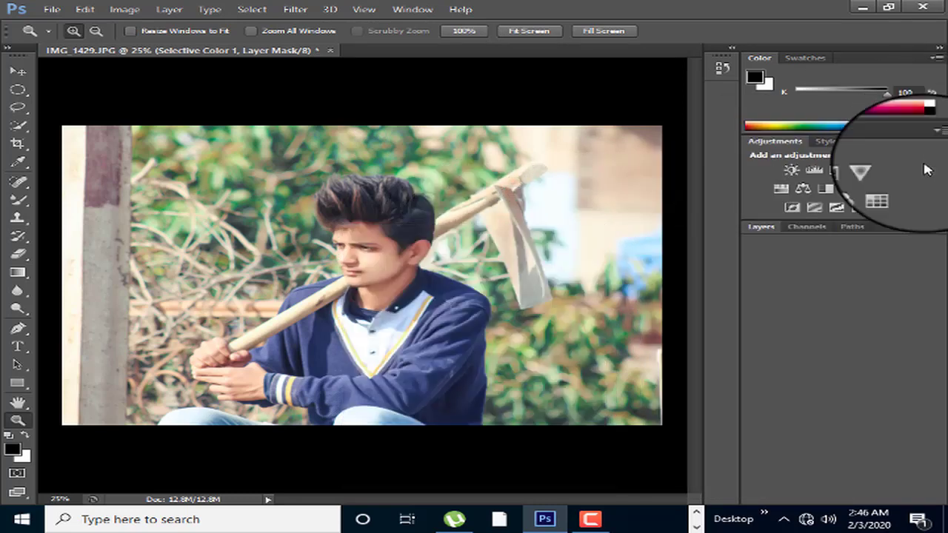
left_click(880, 171)
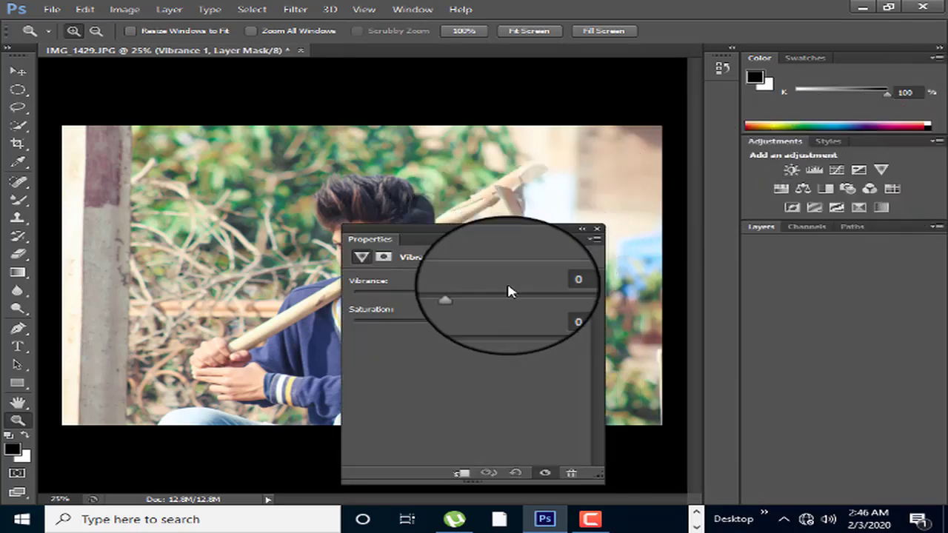
mouse_move(485, 245)
left_mouse_down()
mouse_move(649, 269)
mouse_move(618, 274)
left_mouse_up()
mouse_move(597, 325)
left_mouse_down()
mouse_move(646, 328)
mouse_move(606, 345)
mouse_move(650, 359)
left_mouse_up()
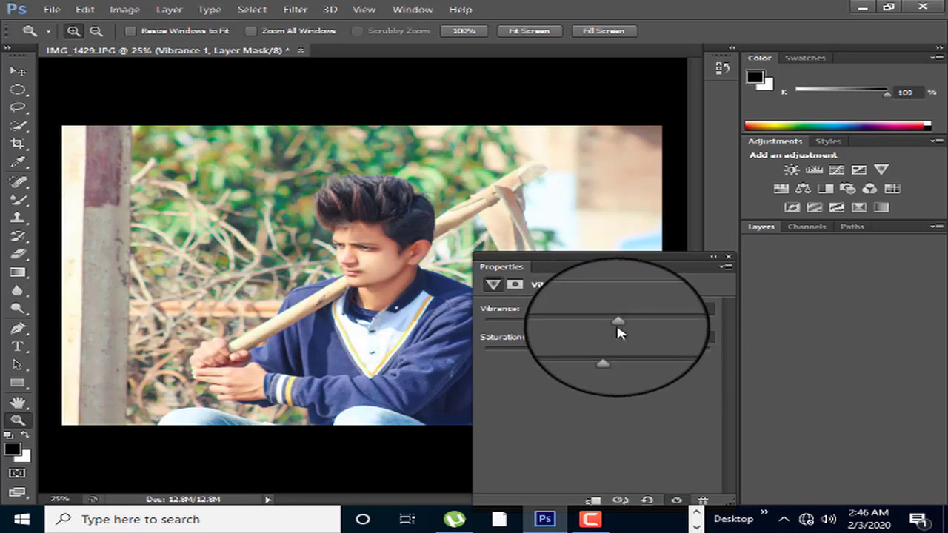
left_click_drag(616, 323, 601, 324)
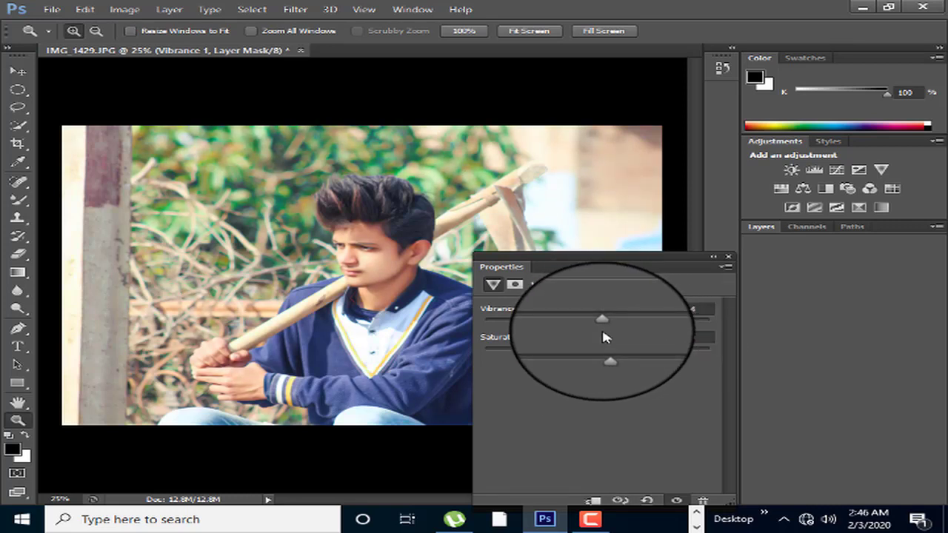
Step: Collapse the Vibrance settings, zoom the canvas out to 25%, and bring up the painting tool choices
left_click(713, 257)
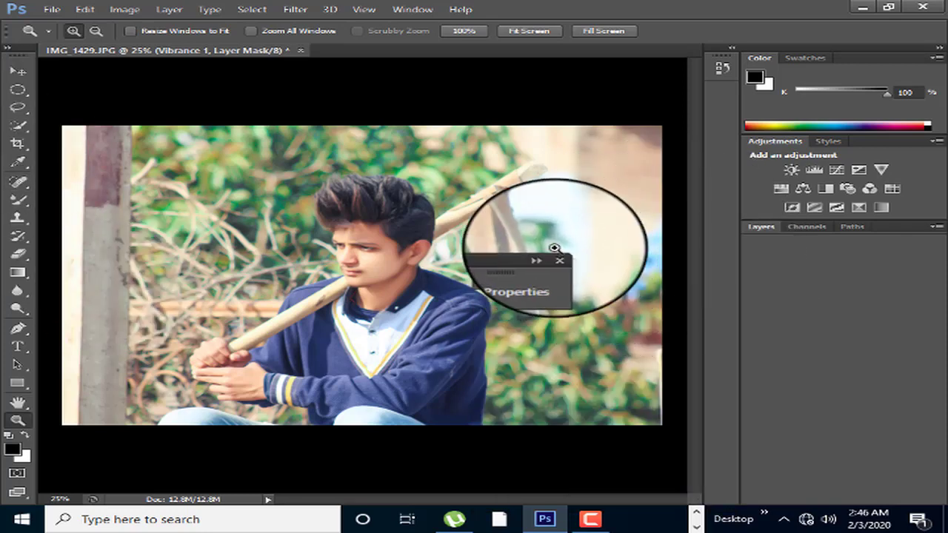
left_click(559, 259)
right_click(236, 197)
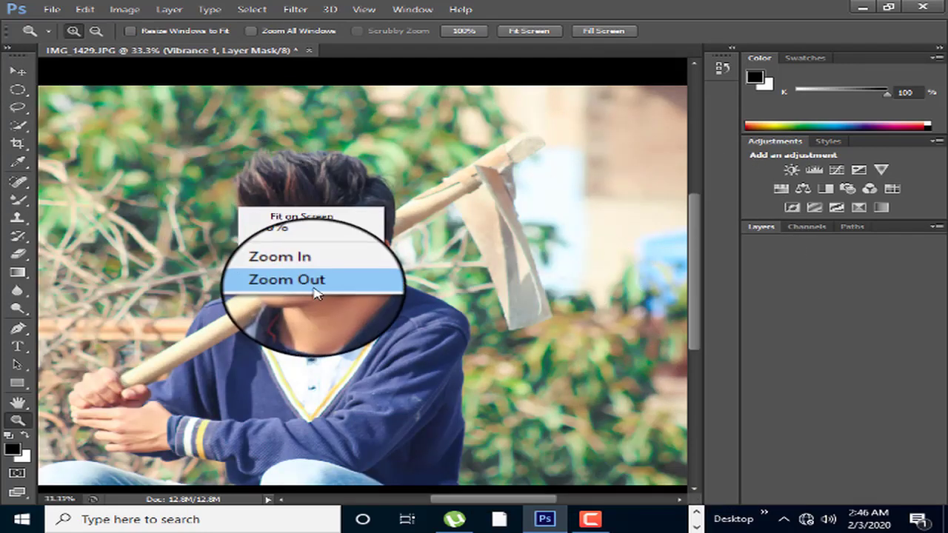
left_click(310, 277)
right_click(13, 202)
Step: Brush the Vibrance 1 mask over the face and hair, and redock the Layers panel under Adjustments
left_click(67, 200)
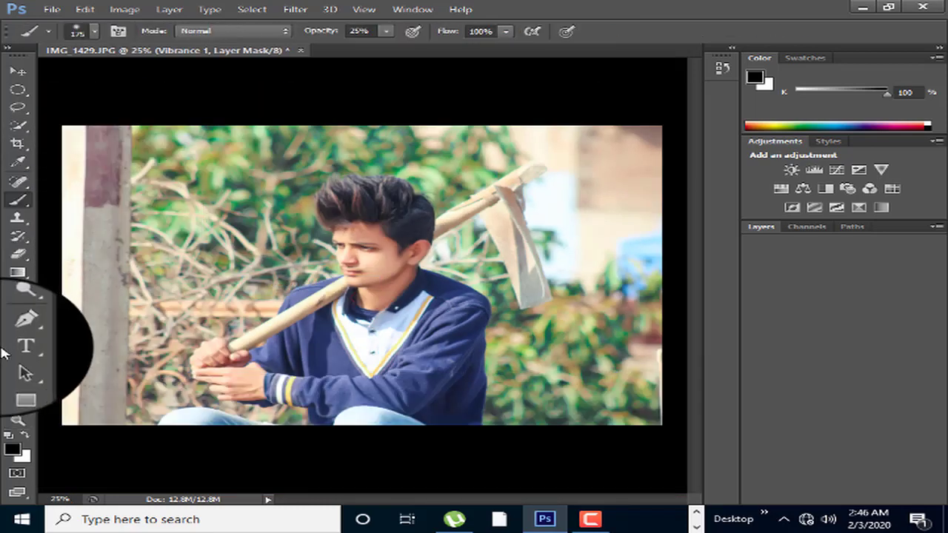
left_click_drag(362, 251, 398, 240)
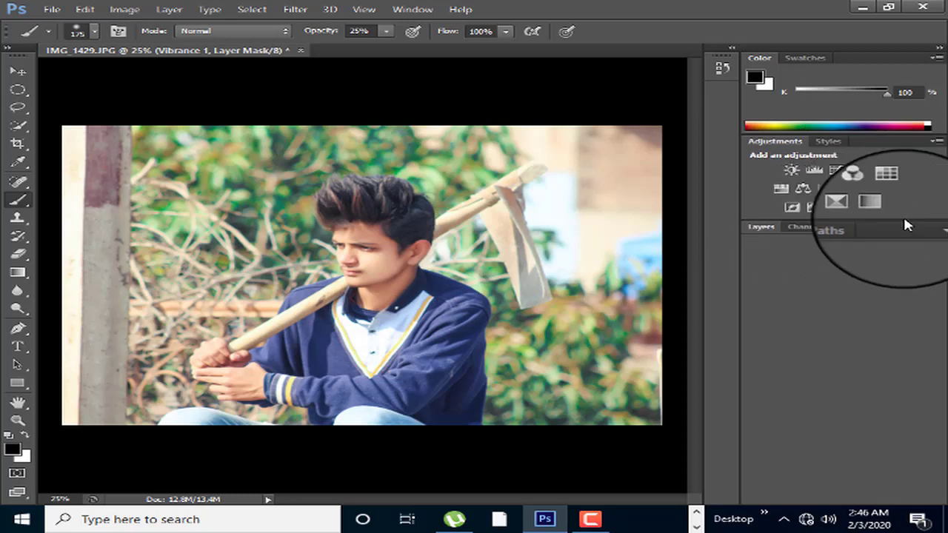
left_click_drag(908, 231, 662, 237)
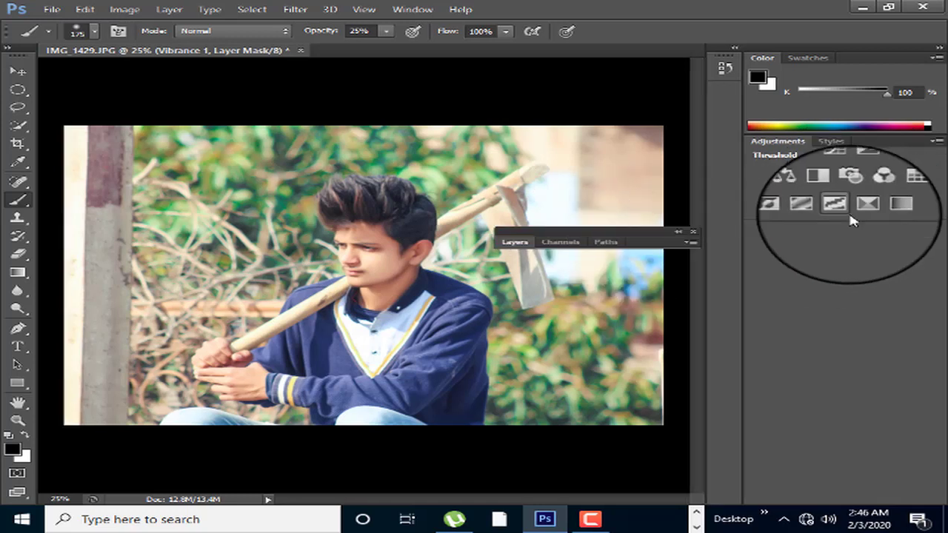
left_click(830, 141)
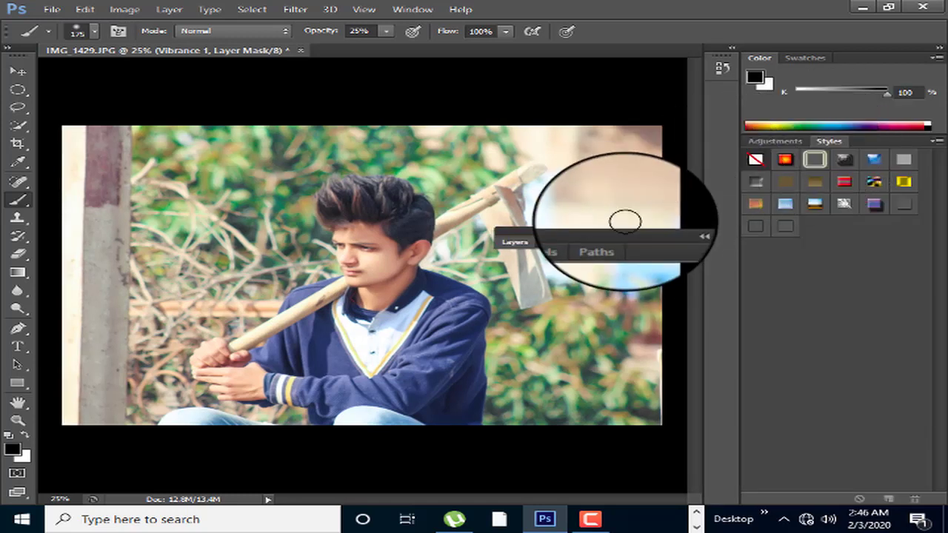
left_click(777, 141)
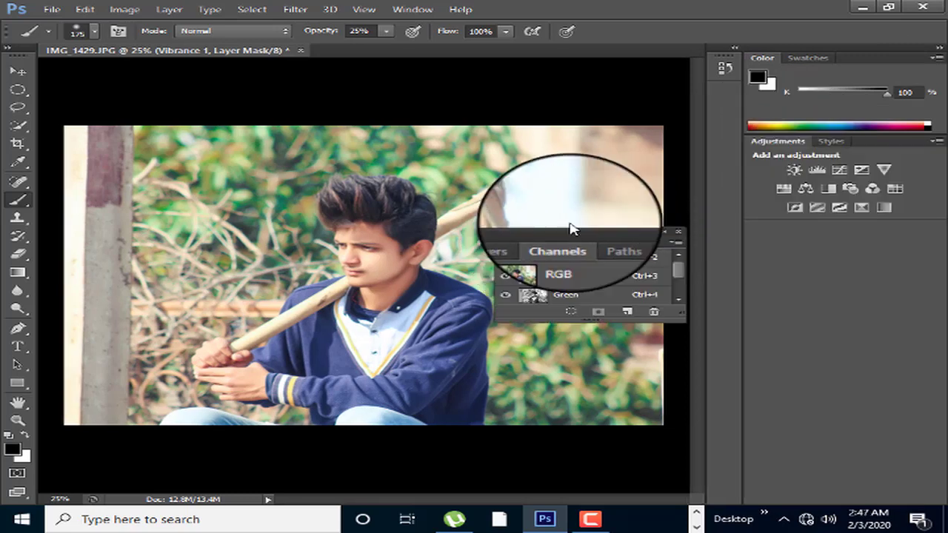
left_click(517, 243)
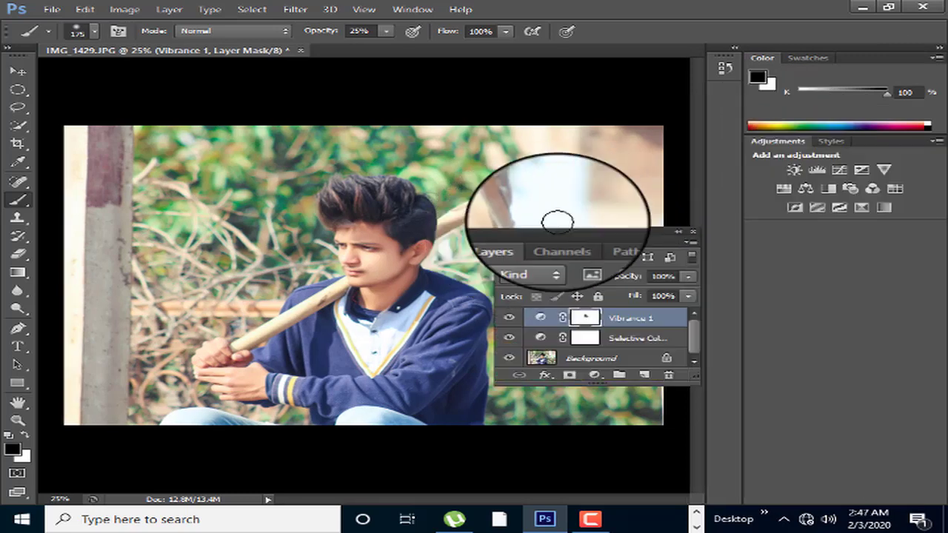
mouse_move(584, 235)
left_mouse_down()
mouse_move(740, 232)
mouse_move(831, 194)
mouse_move(839, 225)
left_mouse_up()
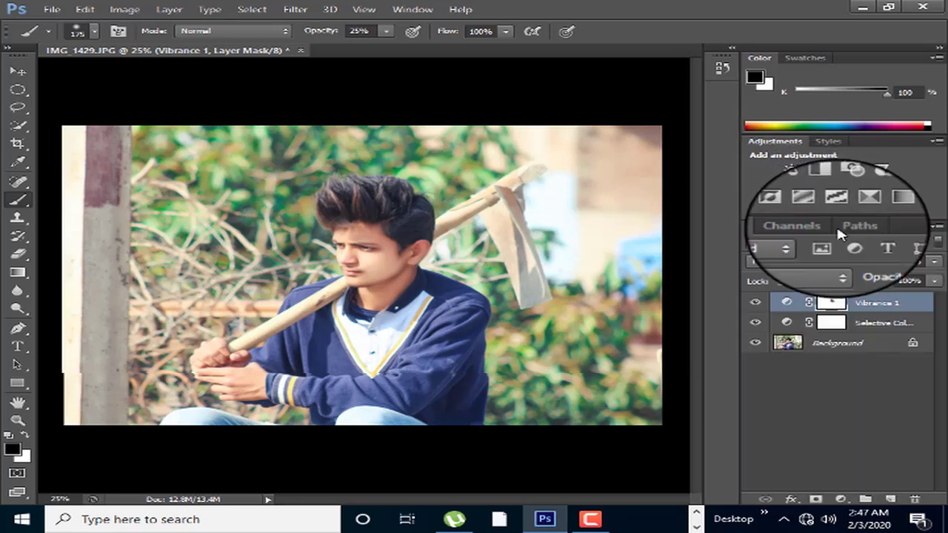
mouse_move(371, 279)
left_mouse_down()
mouse_move(360, 289)
mouse_move(392, 222)
mouse_move(375, 209)
mouse_move(402, 253)
mouse_move(366, 211)
mouse_move(349, 232)
mouse_move(361, 281)
mouse_move(383, 275)
mouse_move(357, 207)
mouse_move(345, 215)
mouse_move(425, 298)
left_mouse_up()
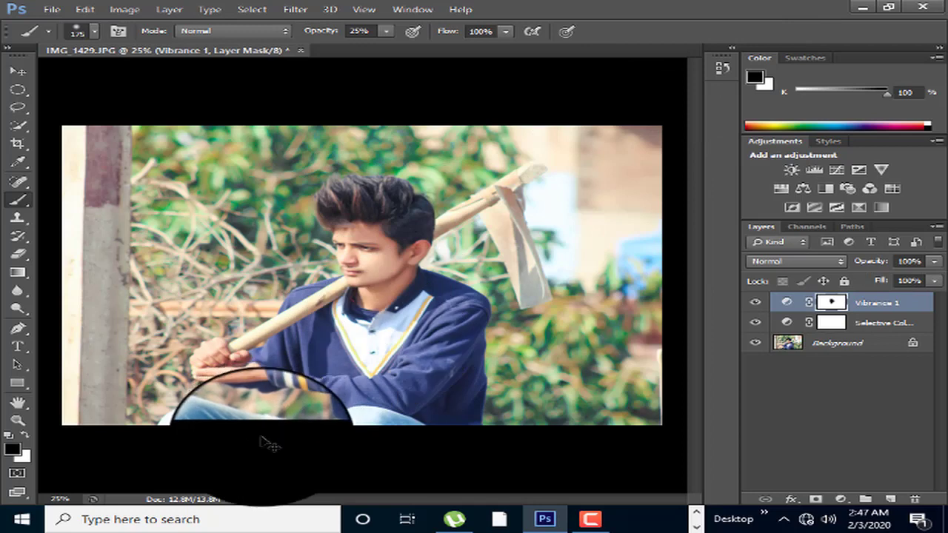
Step: Save over IMG_1429.jpg as a JPEG at maximum quality 12, then minimize Photoshop
key("ctrl+shift+s")
left_click(536, 332)
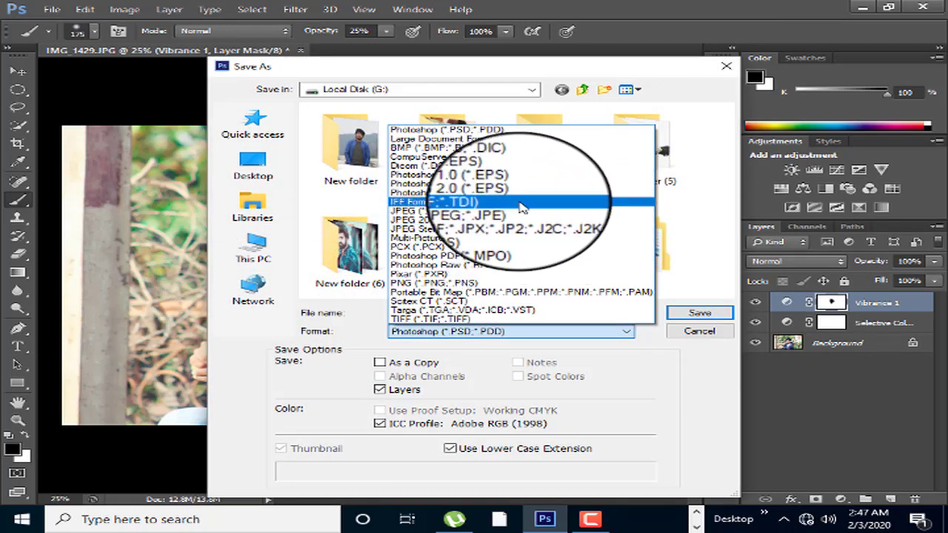
left_click(518, 211)
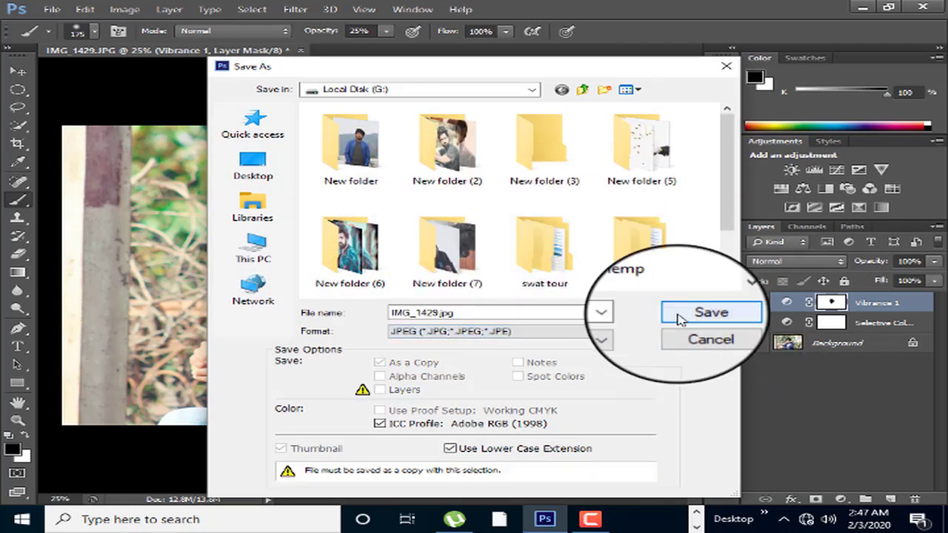
left_click(709, 312)
left_click(426, 211)
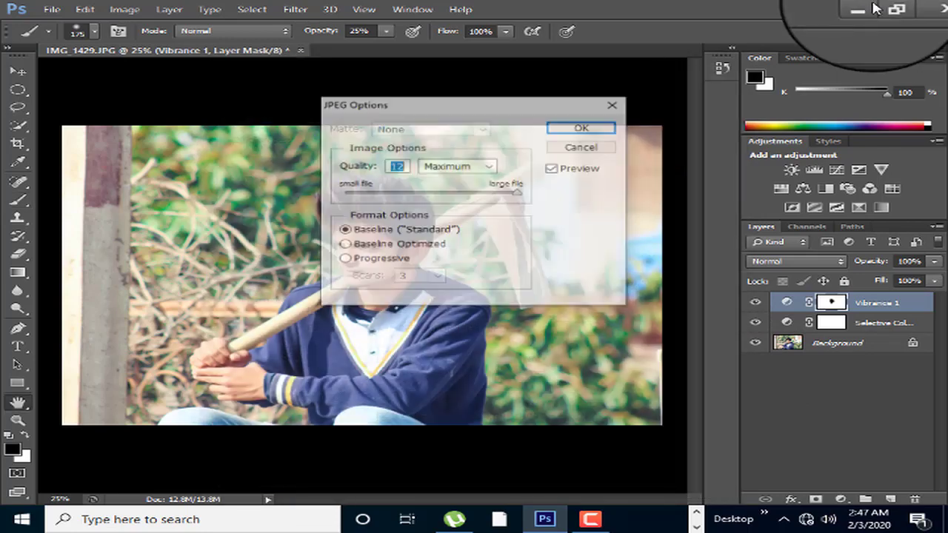
left_click(581, 127)
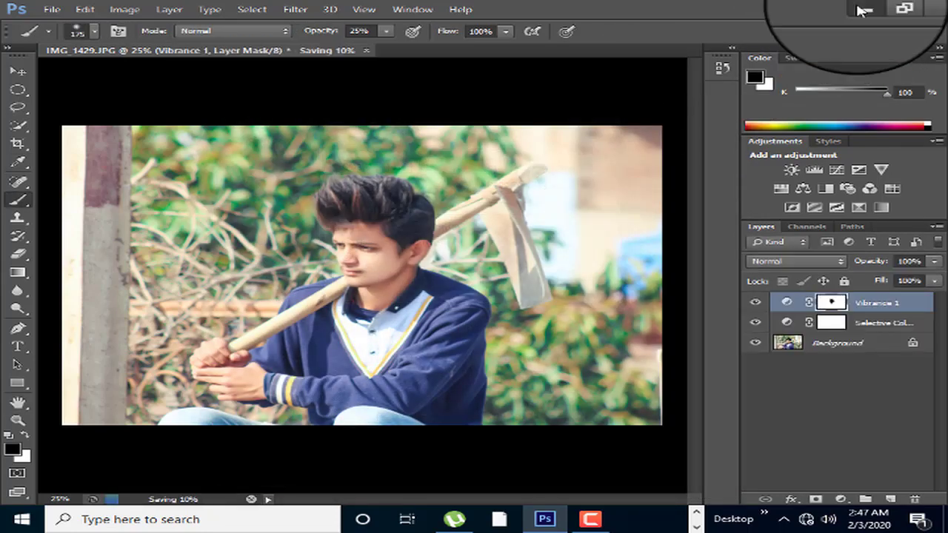
left_click(861, 9)
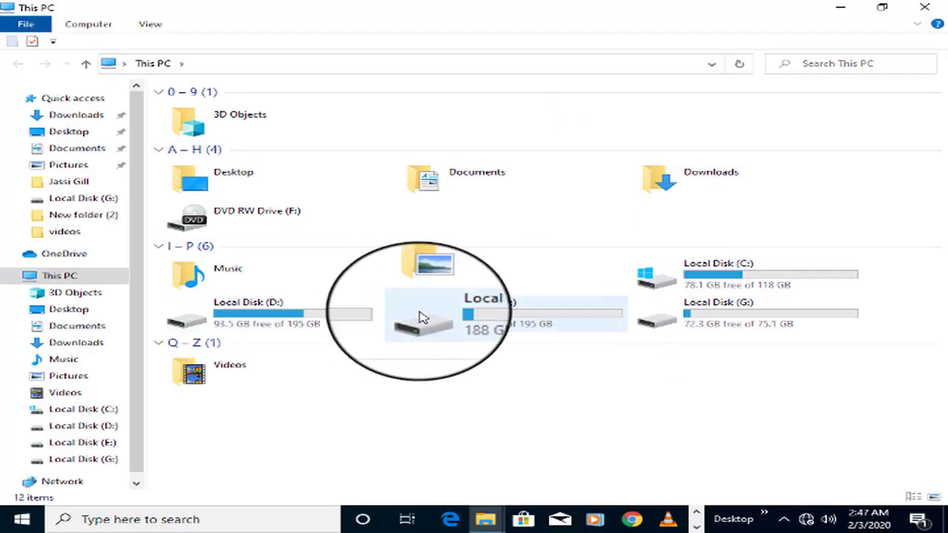
Step: Check Local Disk (E:), then open IMG_1429 from Local Disk (G:)
double_click(421, 316)
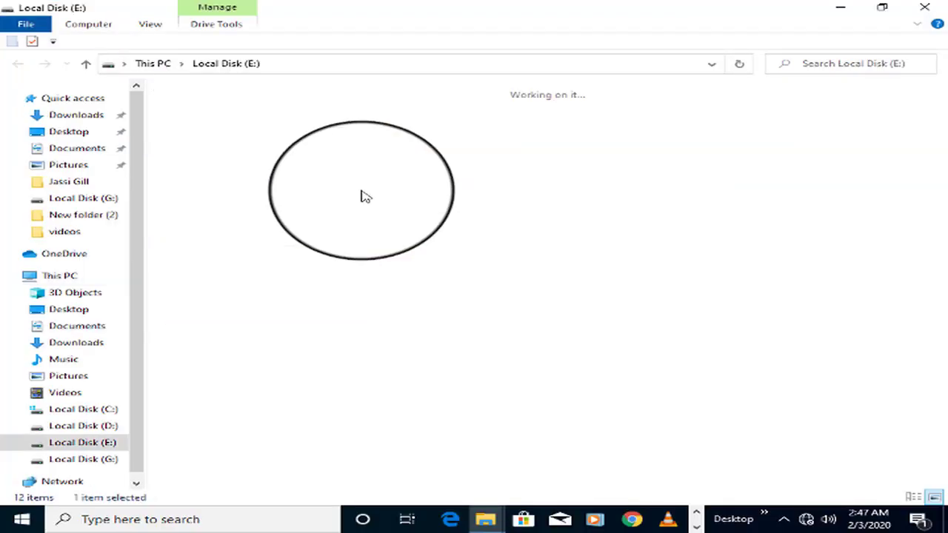
left_click(18, 64)
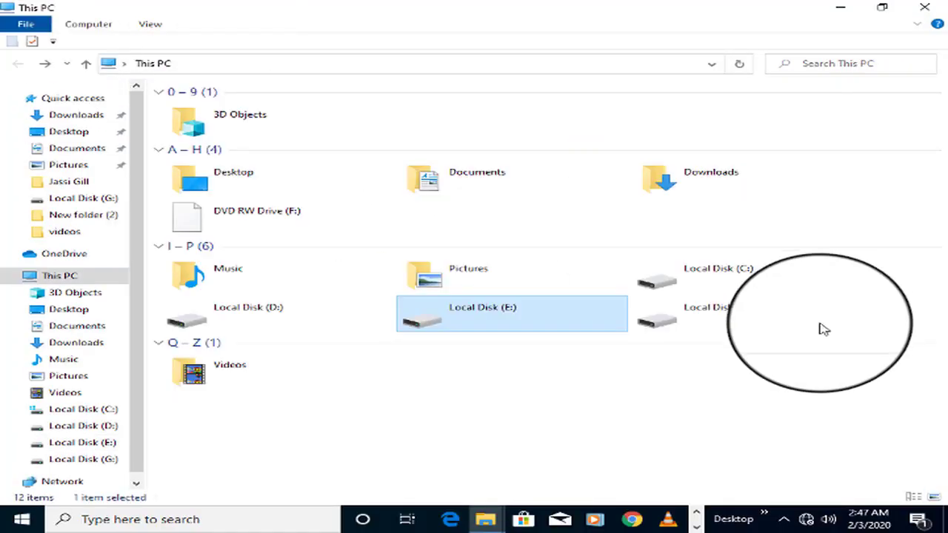
double_click(696, 318)
left_click(251, 237)
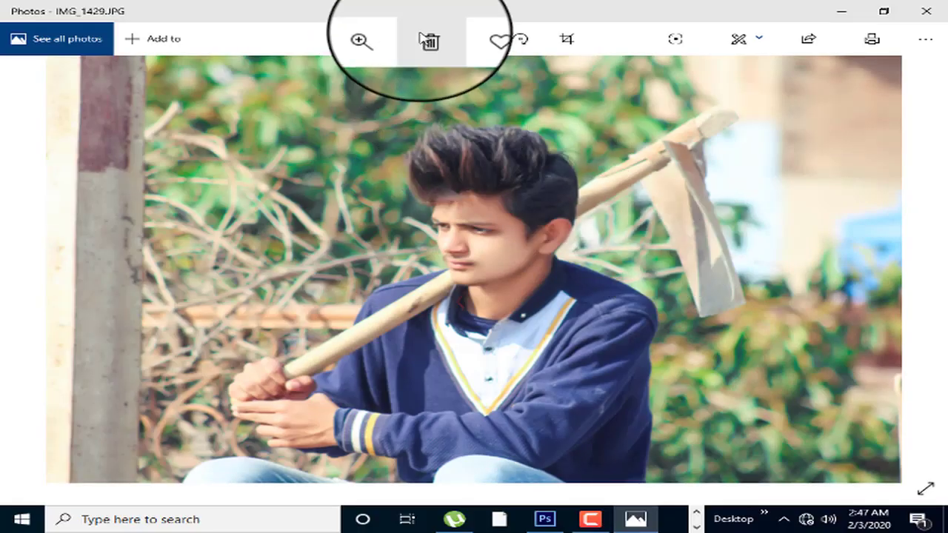
Step: Zoom the portrait in and back to fit in Photos, then resize and close the viewer
left_click(380, 38)
left_click_drag(293, 77, 169, 97)
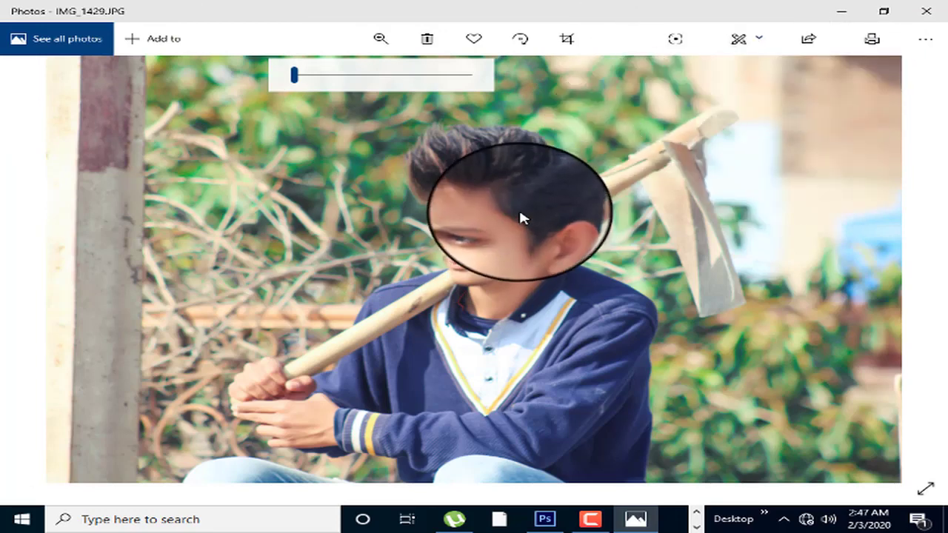
left_click(916, 15)
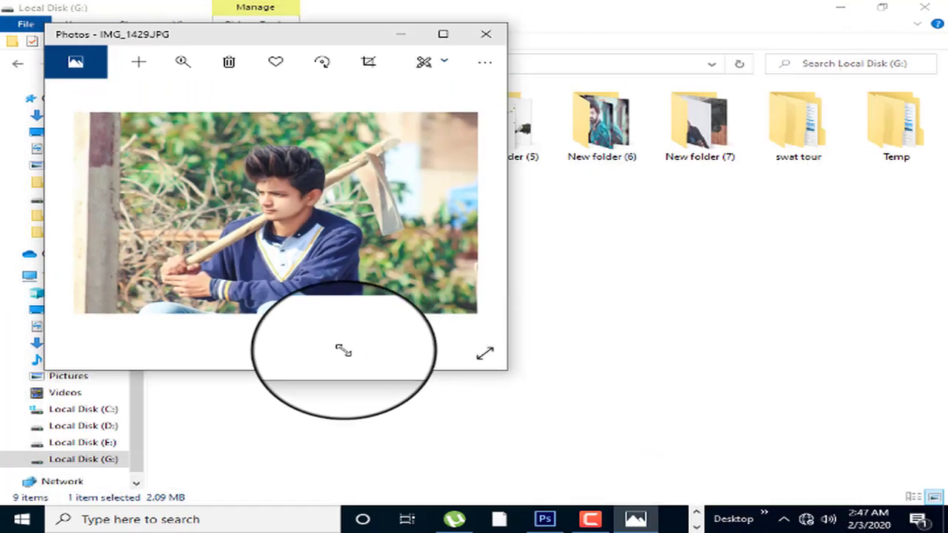
mouse_move(783, 465)
left_mouse_down()
mouse_move(337, 350)
mouse_move(508, 361)
left_mouse_up()
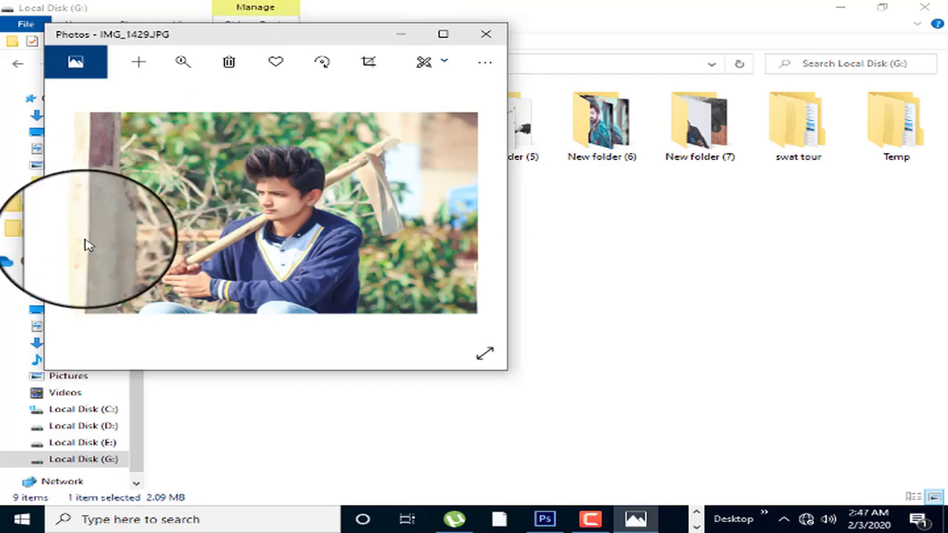
left_click(484, 38)
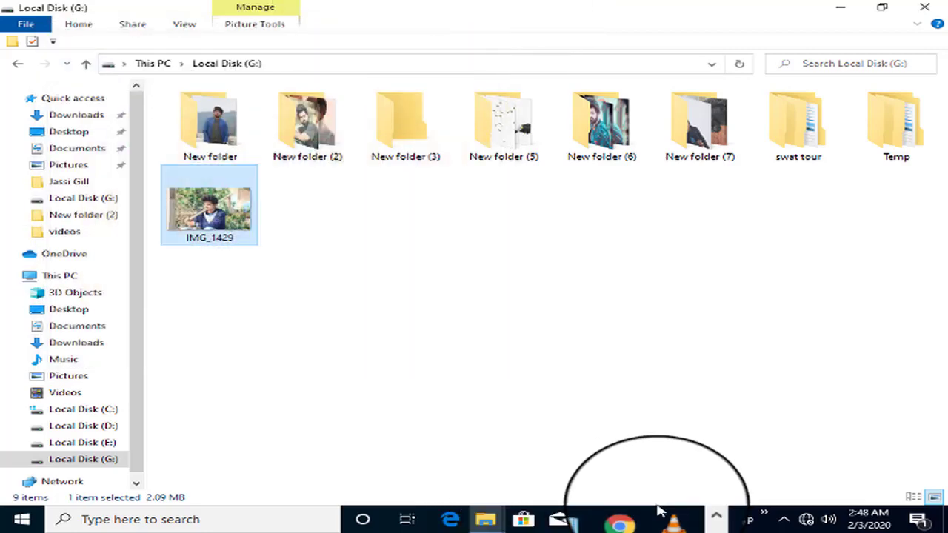
left_click(407, 519)
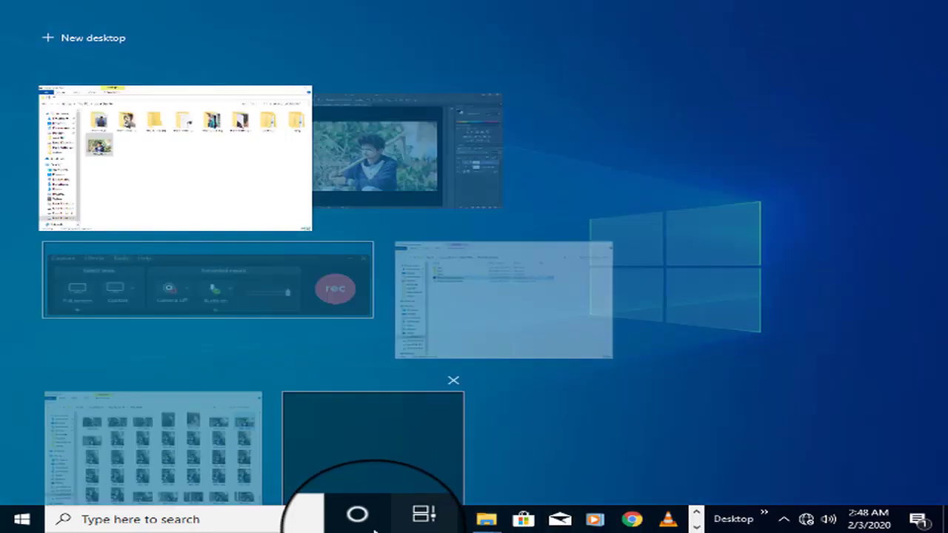
left_click(642, 298)
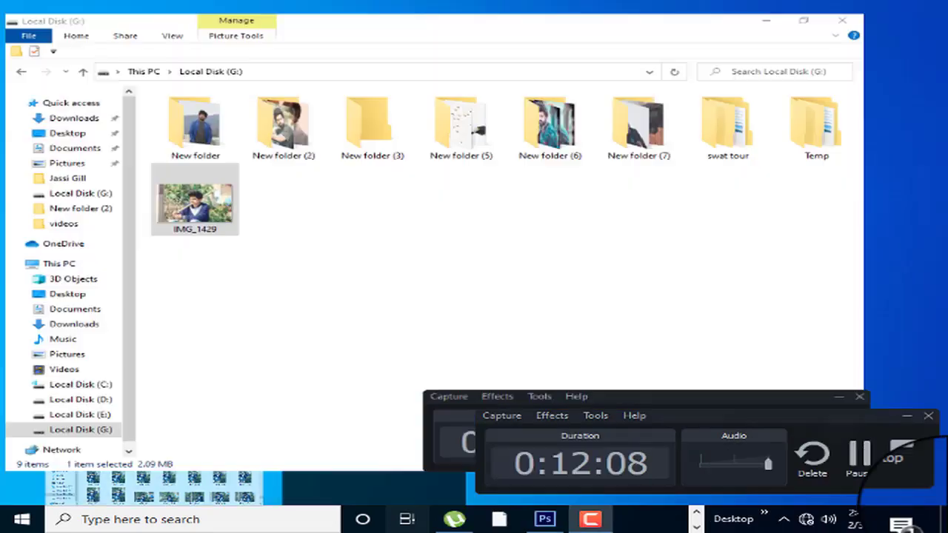